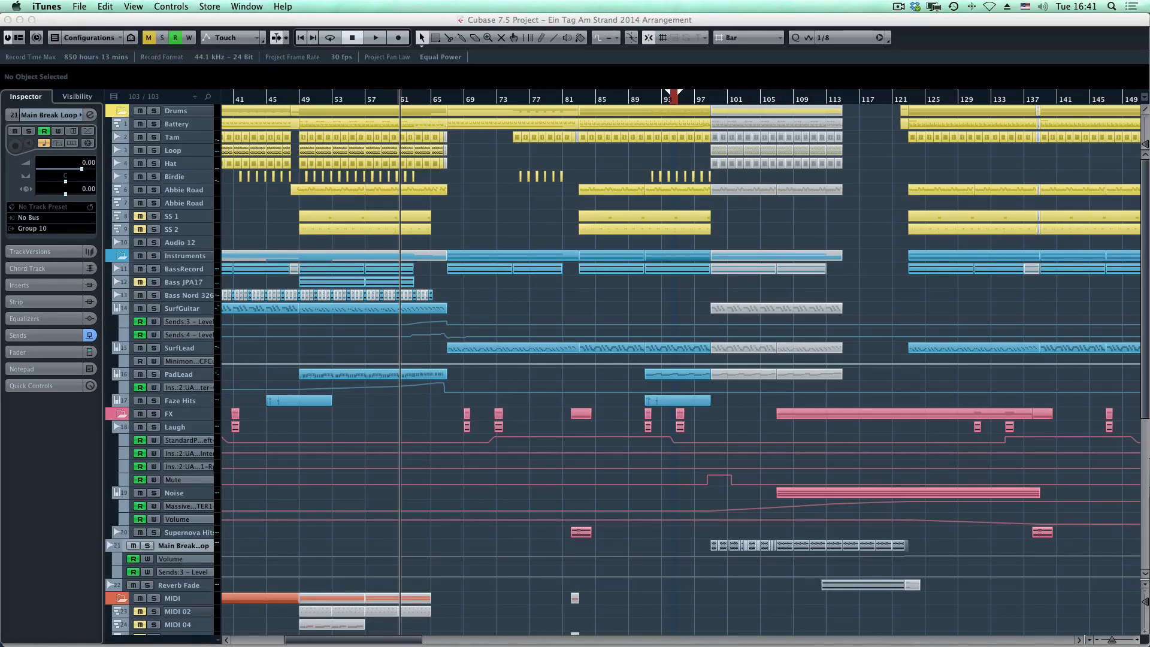
Step: Solo the Drums folder track and play the drums back from bar 33
click(490, 193)
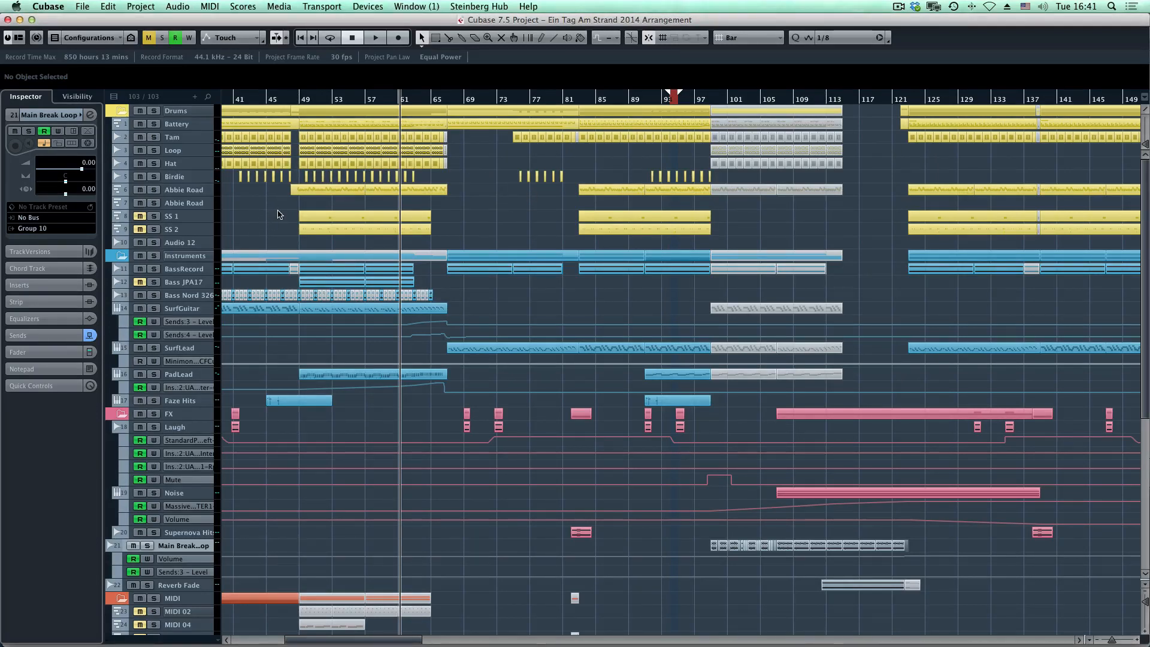
scroll(286, 213, left, 3)
scroll(302, 217, left, 1)
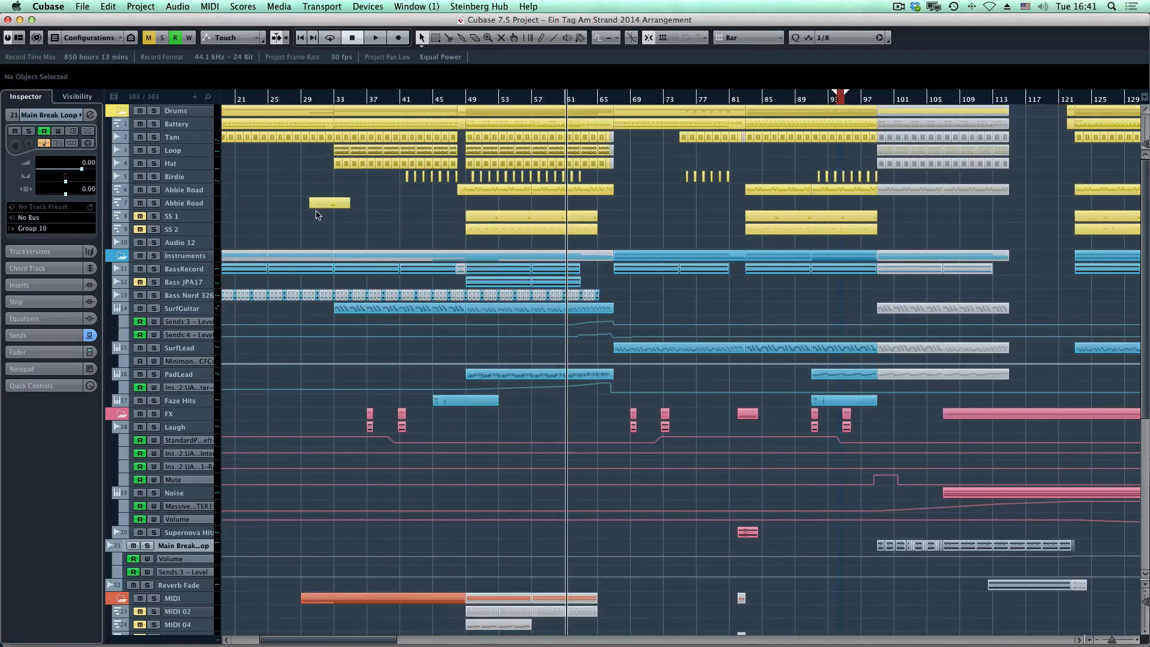
scroll(318, 215, right, 2)
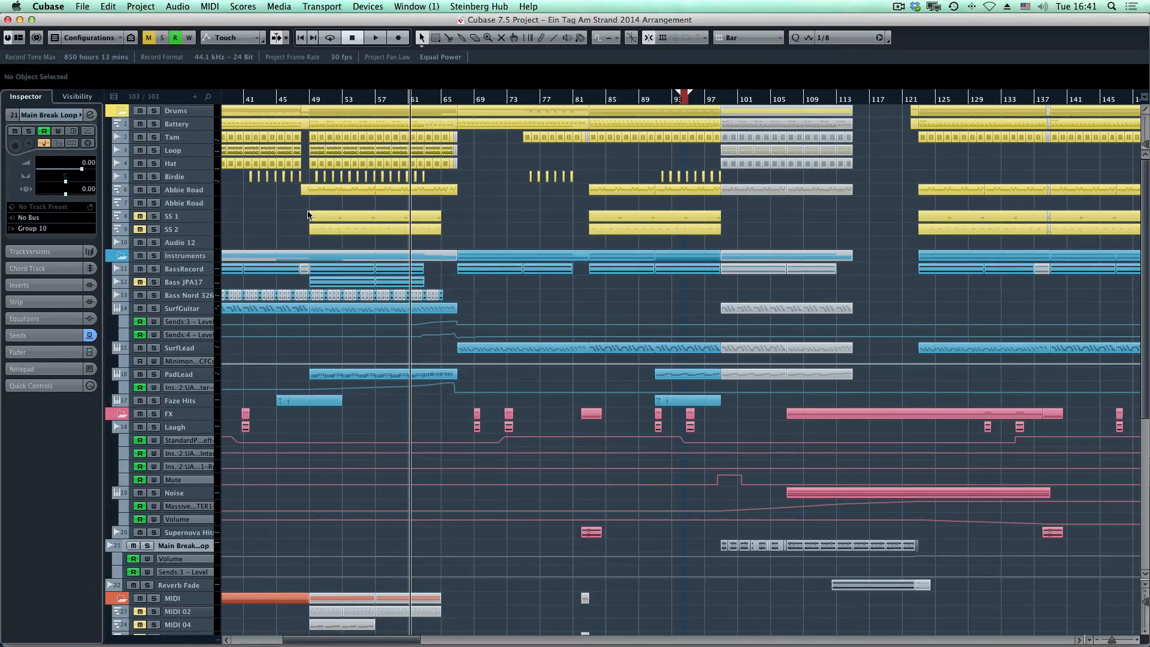
click(154, 111)
scroll(263, 178, left, 3)
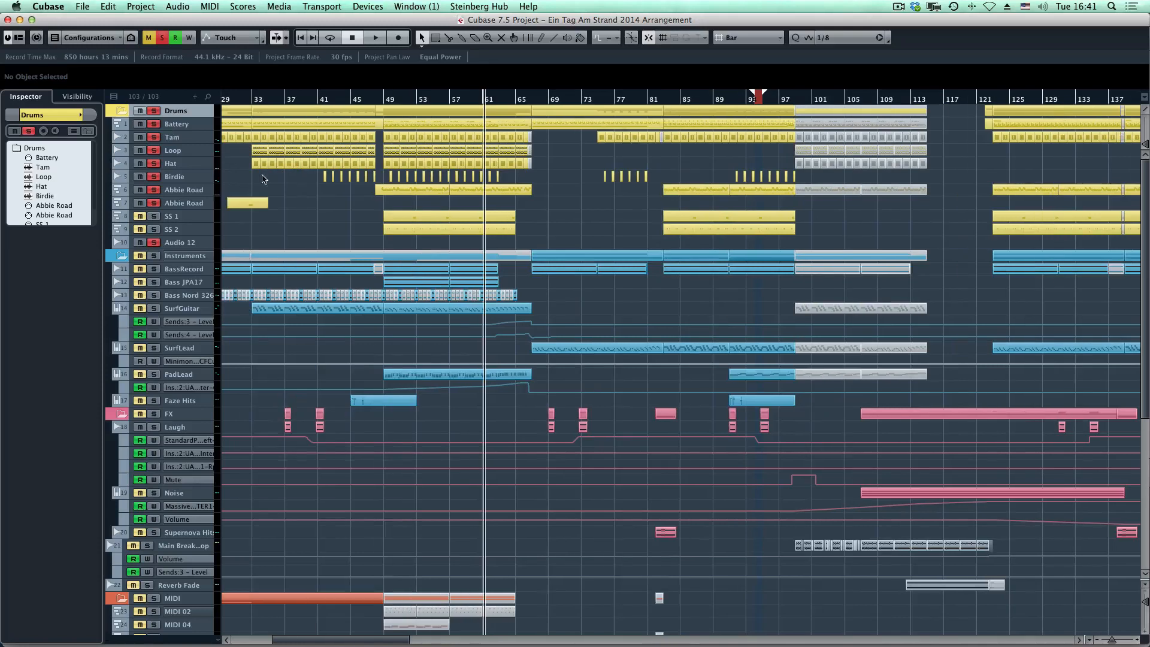
click(257, 100)
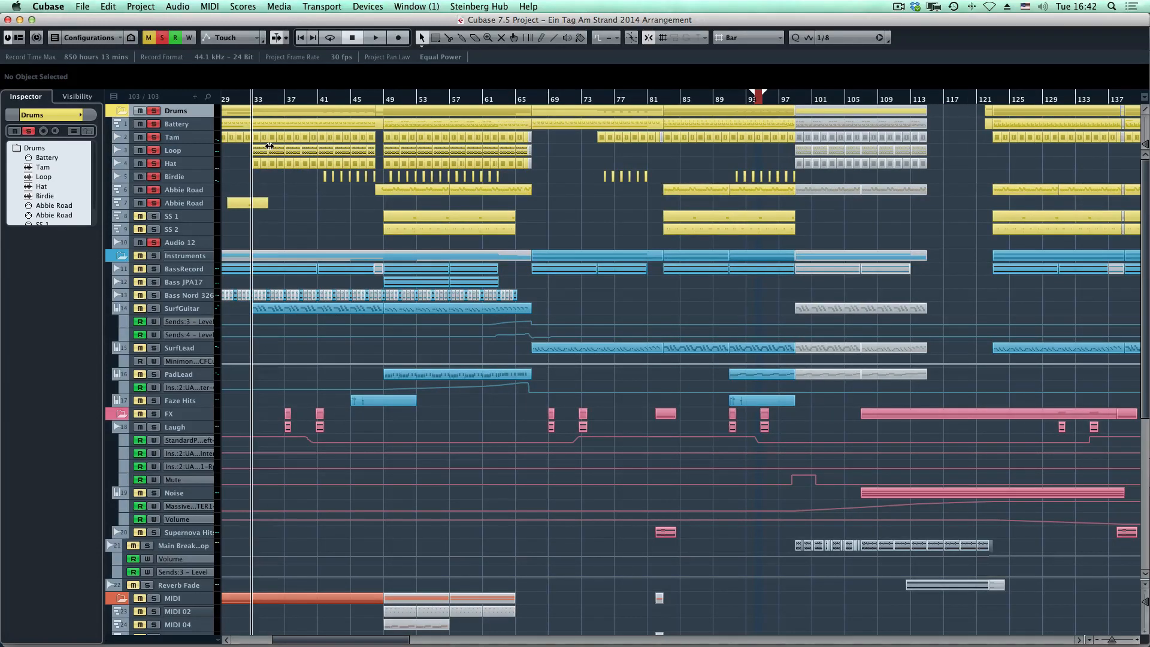
key(space)
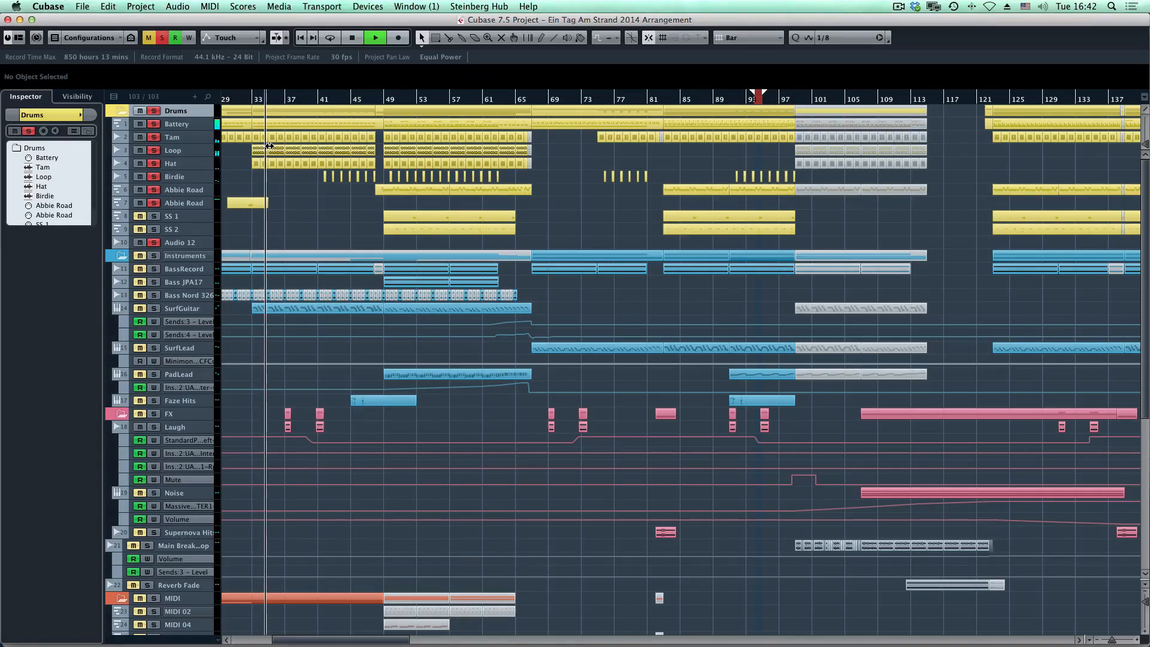
key(space)
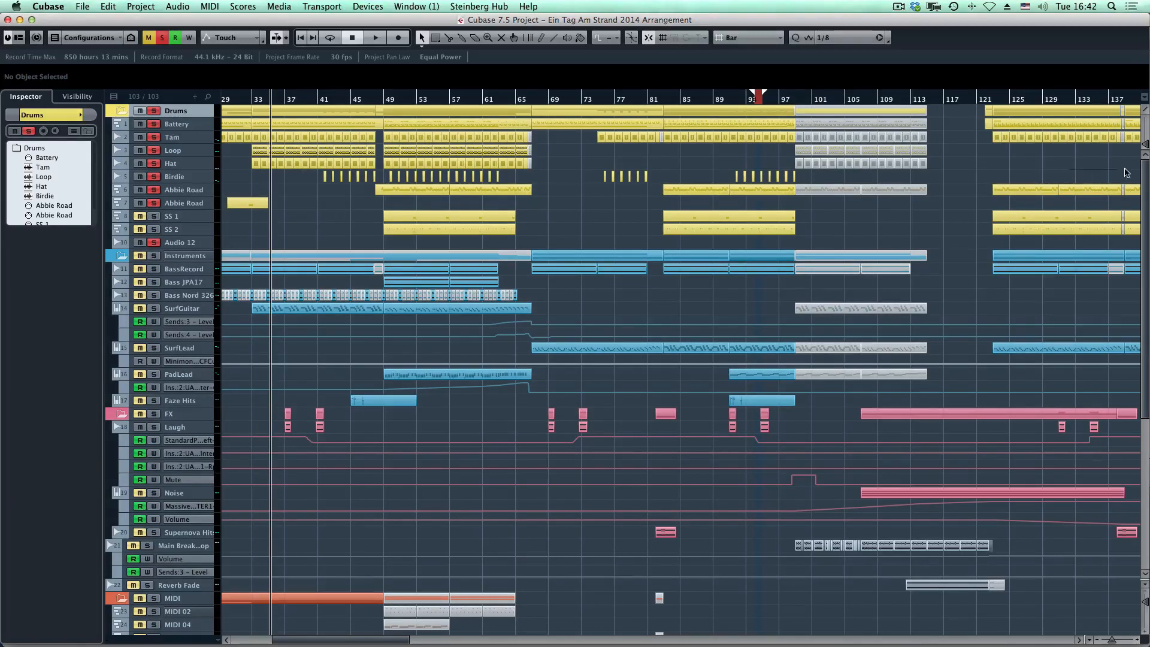
Step: Clear all track solos and bypass the insert effects on the SurfLead track
scroll(1127, 173, right, 5)
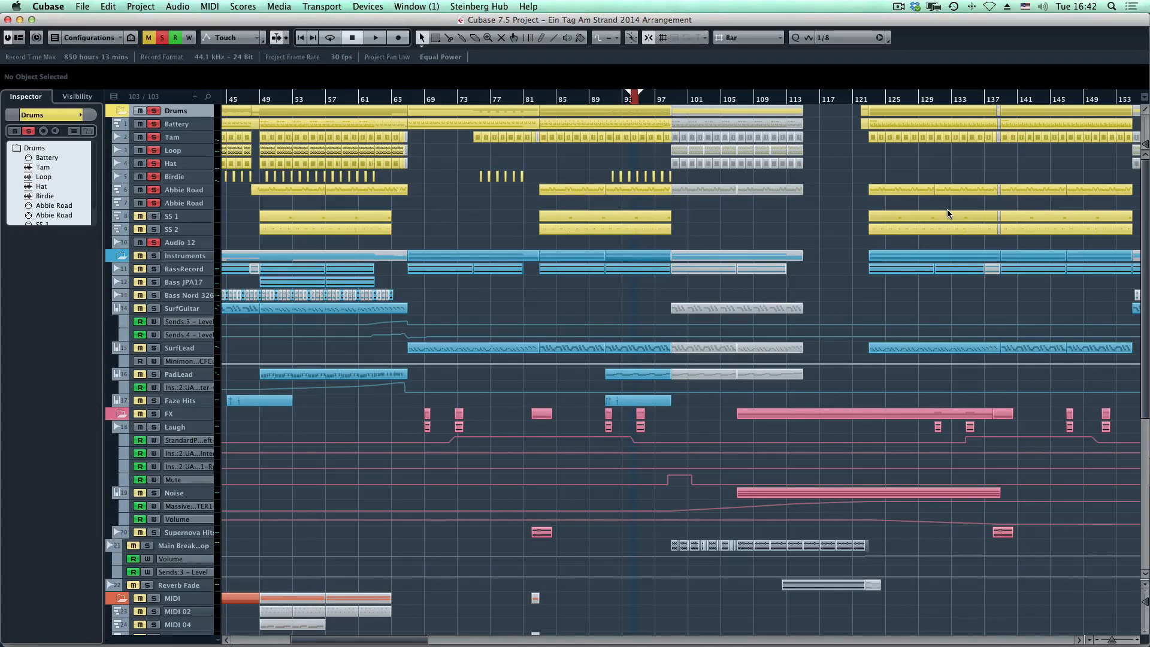
click(162, 37)
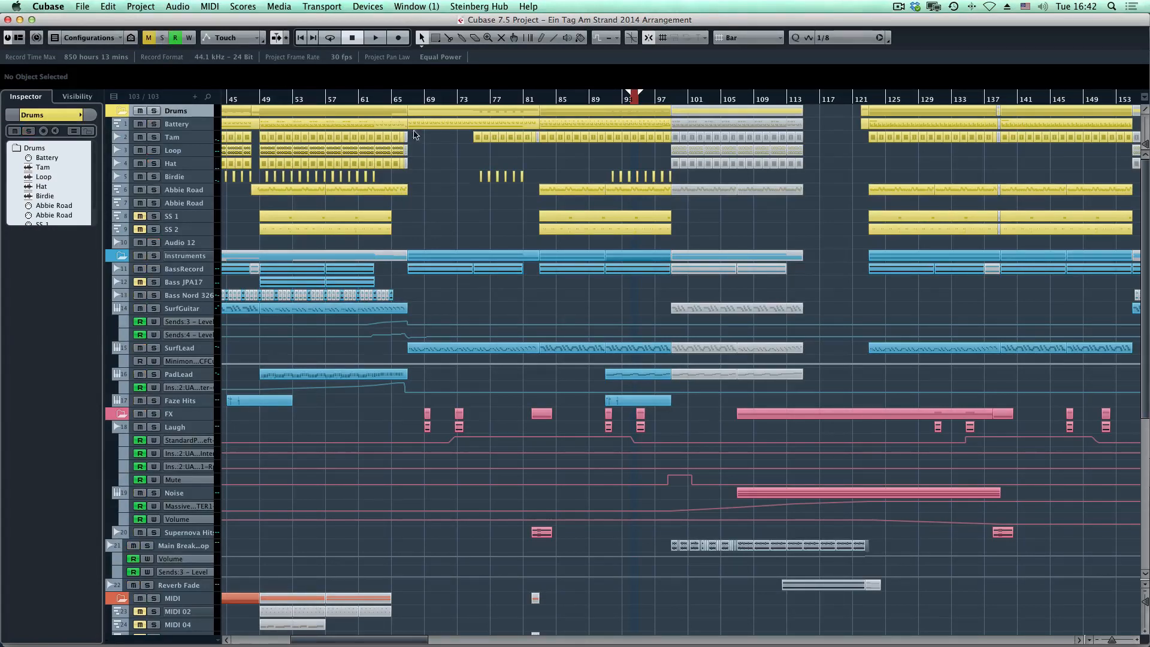
click(180, 348)
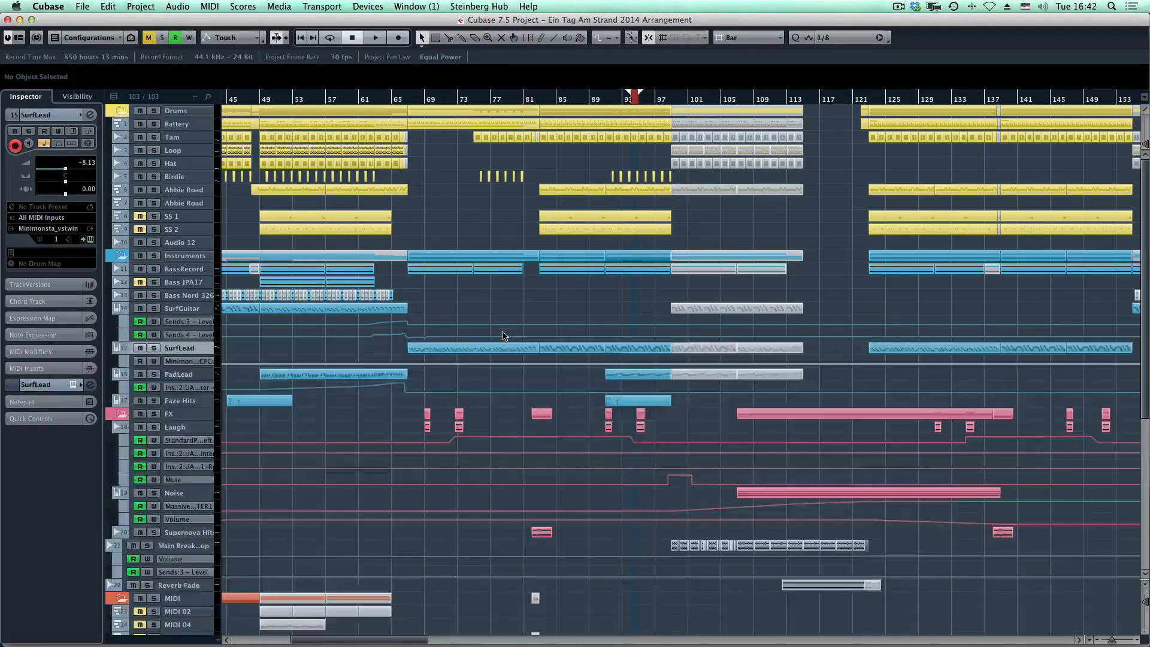
key(e)
click(22, 387)
key(e)
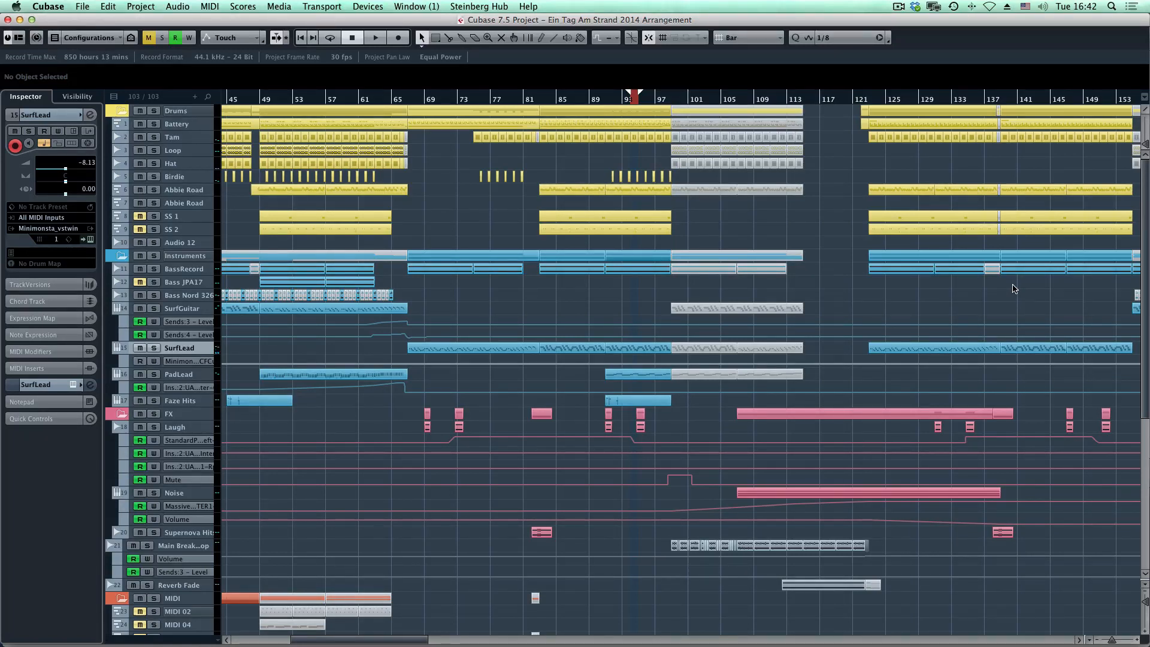
Step: Examine the Minimonsta synthesizer interface used by the SurfLead track
key(alt+shift+e)
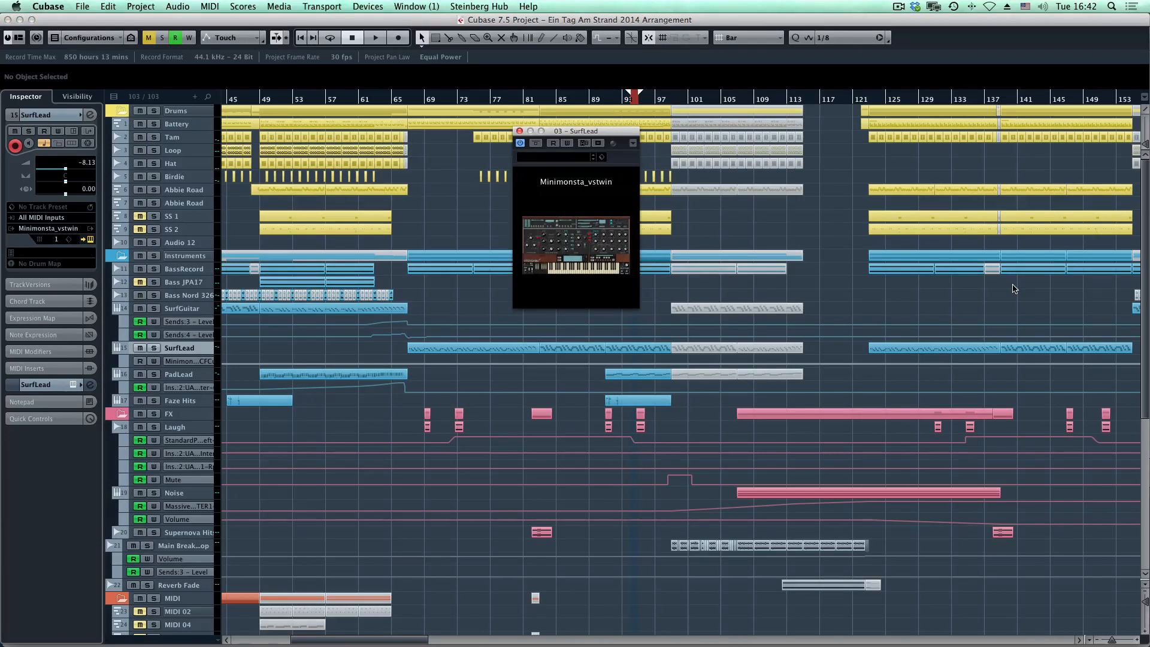
click(592, 235)
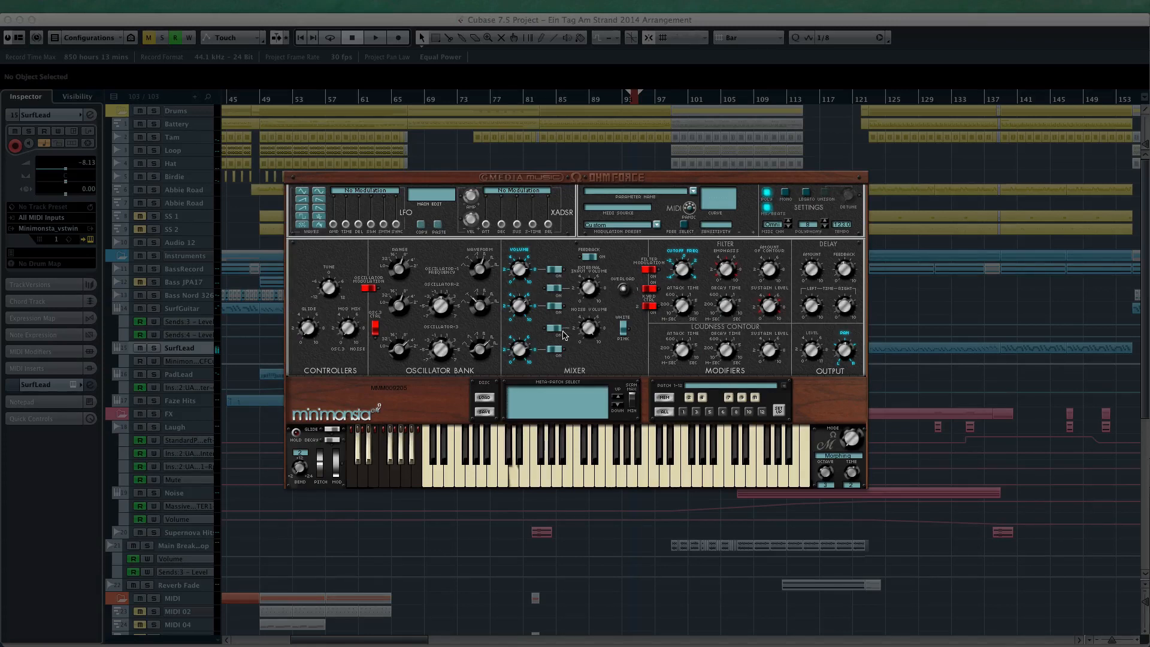
click(967, 167)
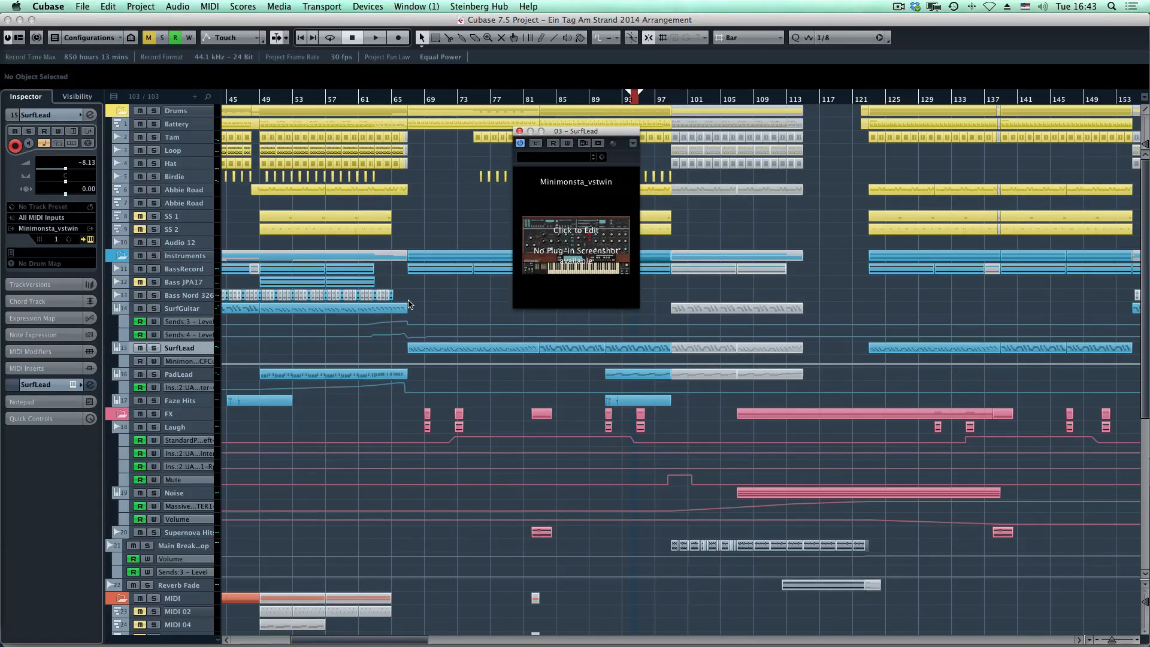
Step: Reactivate the SurfLead inserts with Toraverb switched off, and compare the sound with and without the insert effects
key(e)
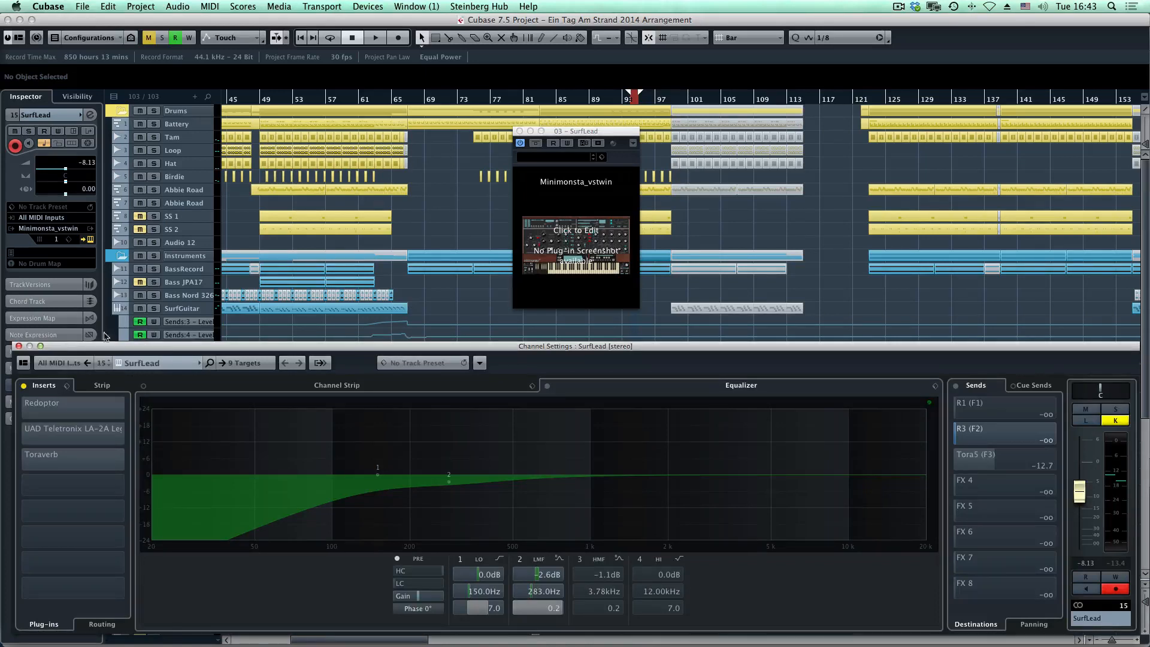
click(23, 387)
click(22, 461)
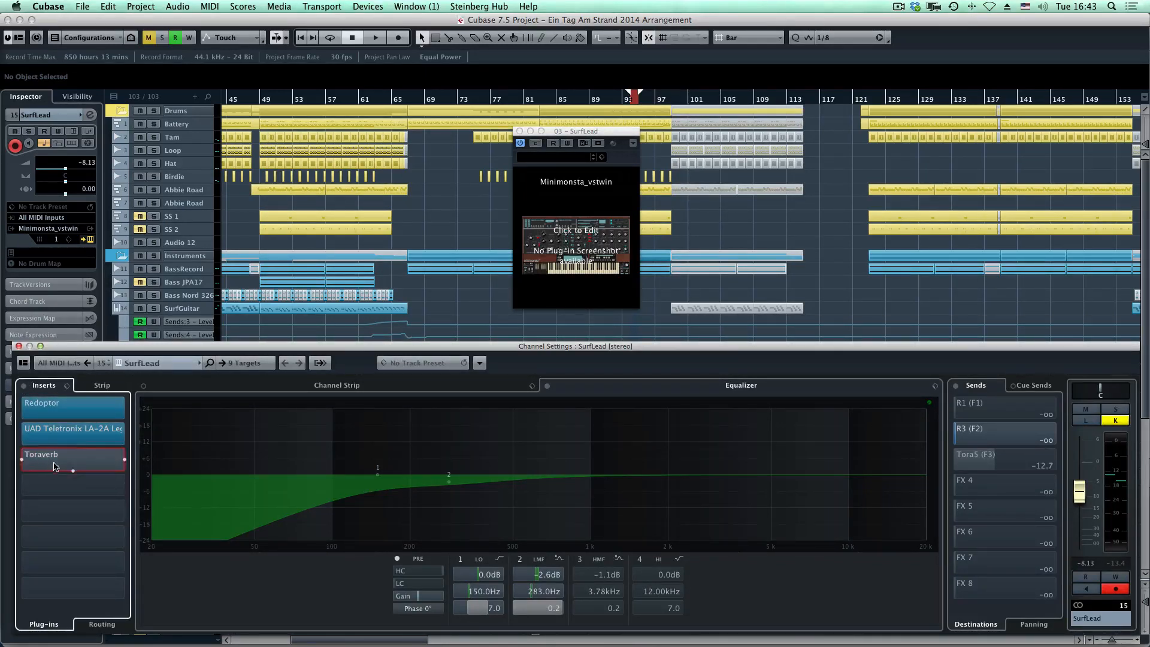
key(space)
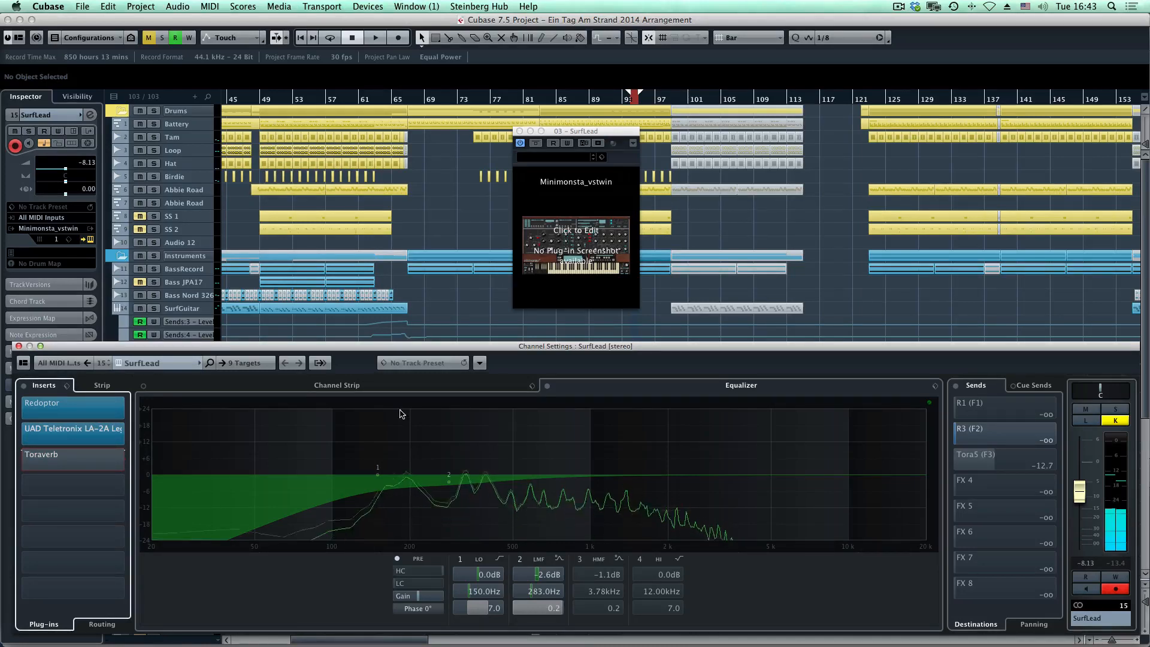
click(23, 387)
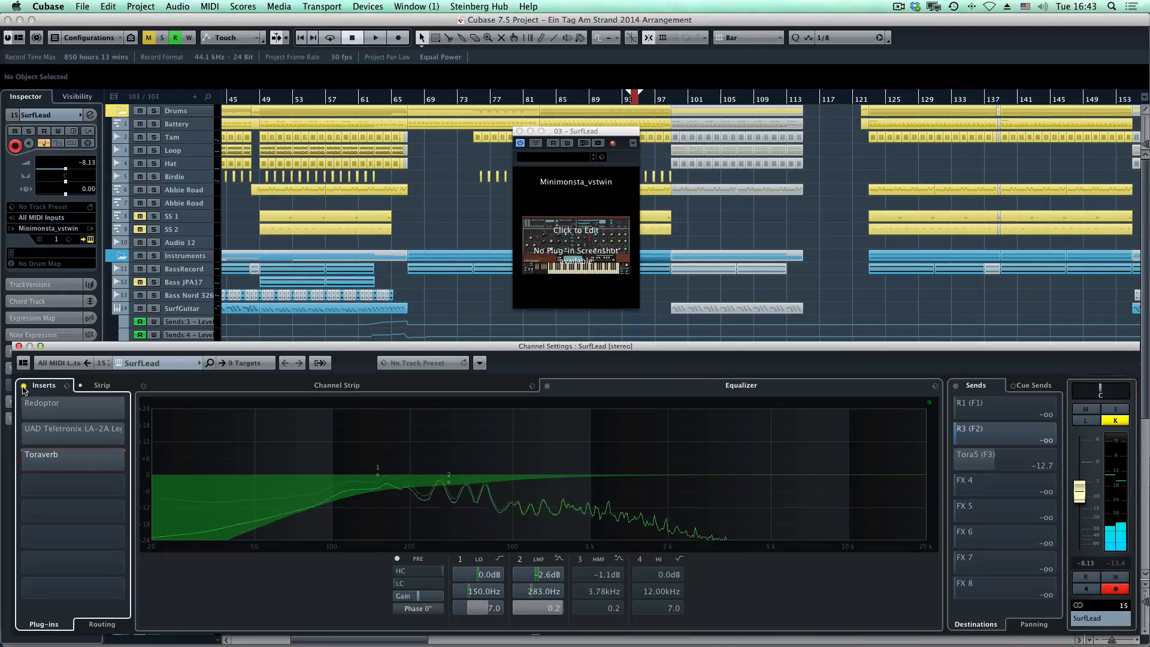
click(23, 387)
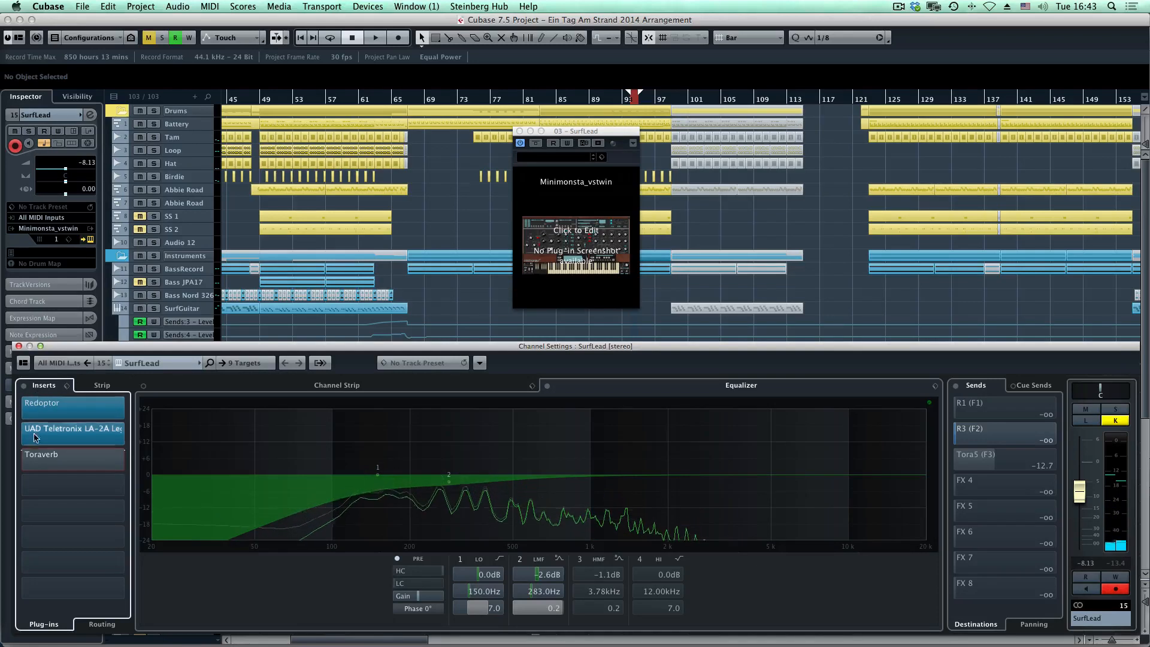
Step: Switch Toraverb back on for SurfLead with its dry/wet mix at 81/19%, and close the plug-in and channel windows
click(22, 459)
click(73, 471)
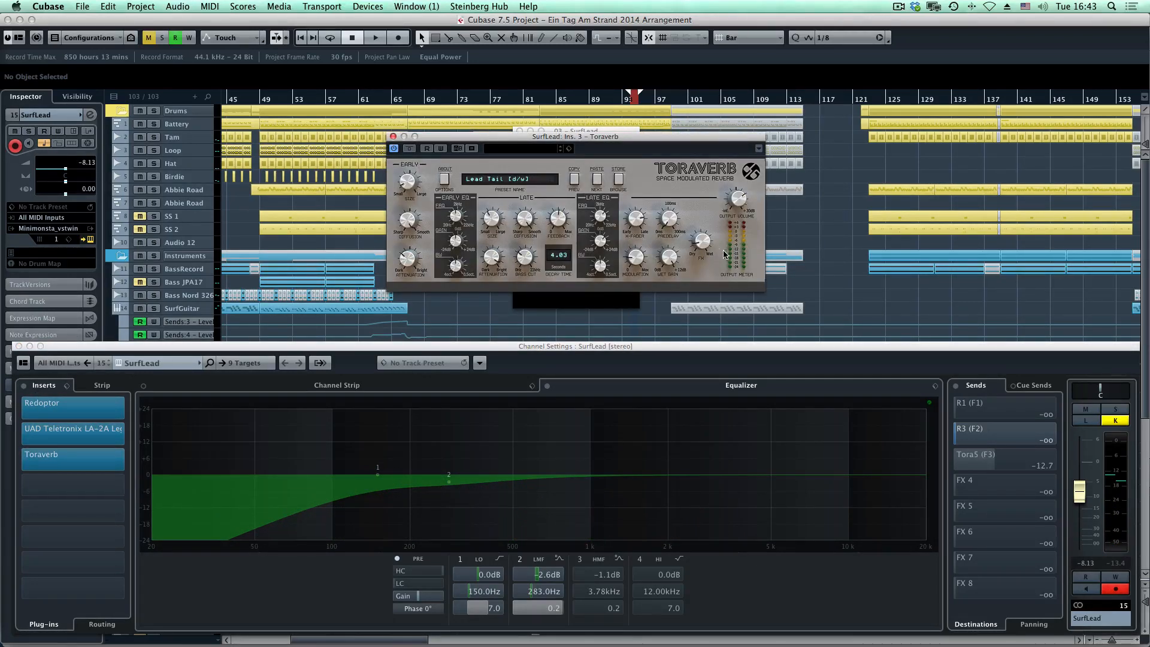
mouse_move(706, 243)
mouse_down()
mouse_move(713, 228)
mouse_move(700, 244)
mouse_up()
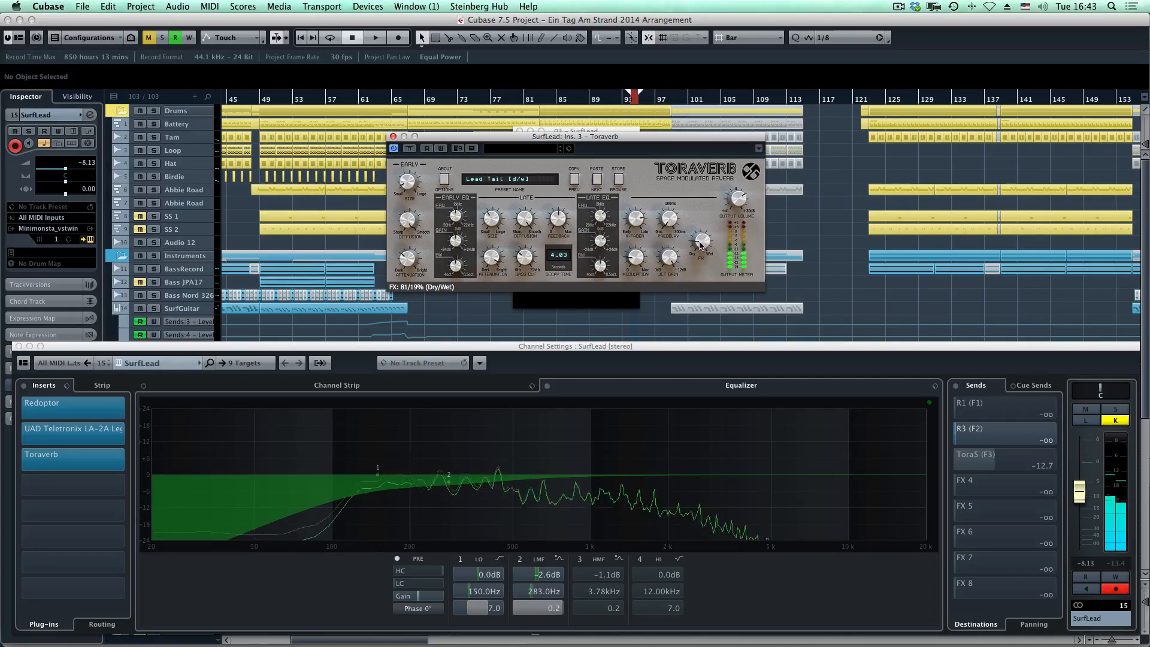
click(393, 137)
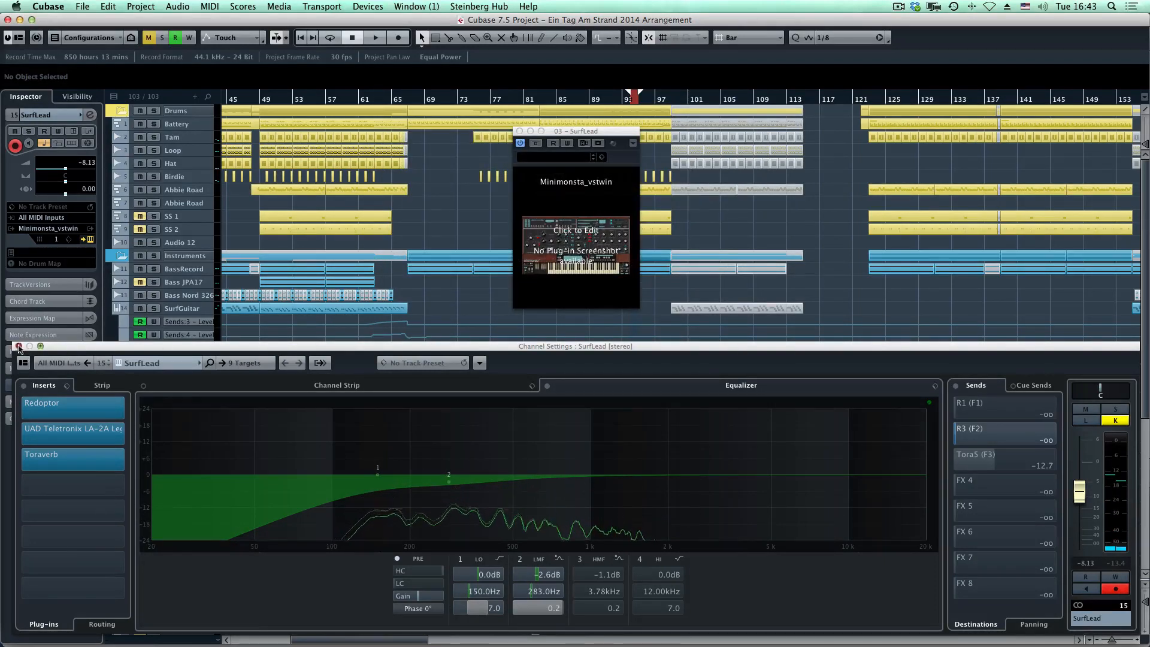
key(super+w)
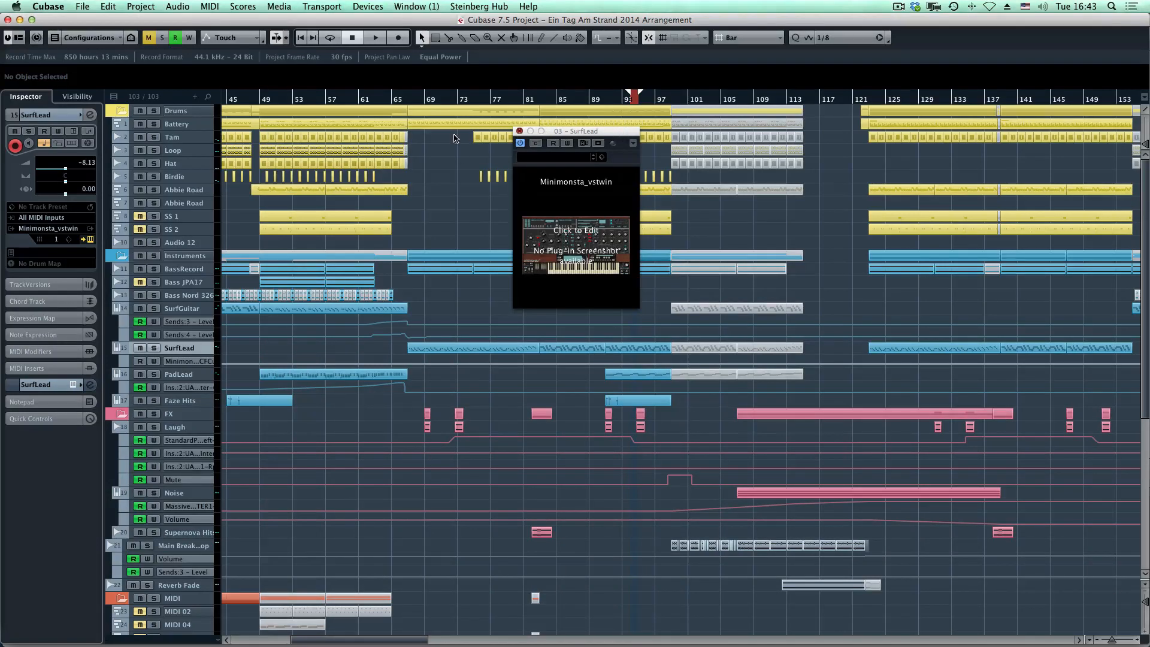
key(super+w)
Step: Examine and play back the notes of the SurfLead part starting at bar 67 in the Key Editor
drag(417, 100, 413, 136)
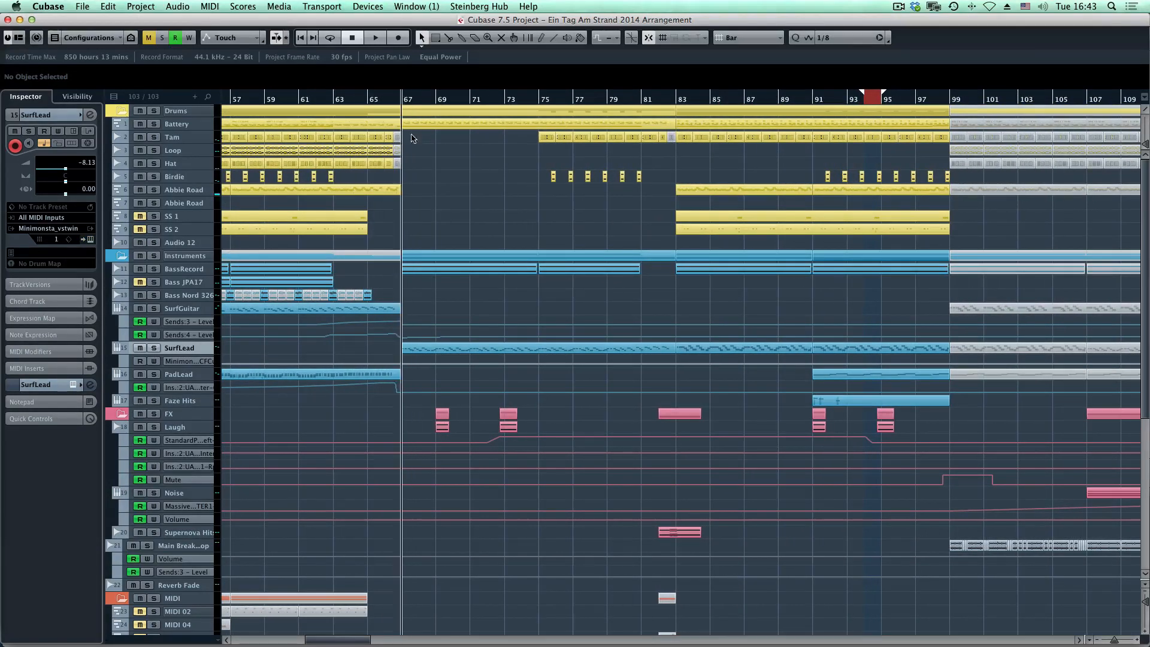
double_click(452, 352)
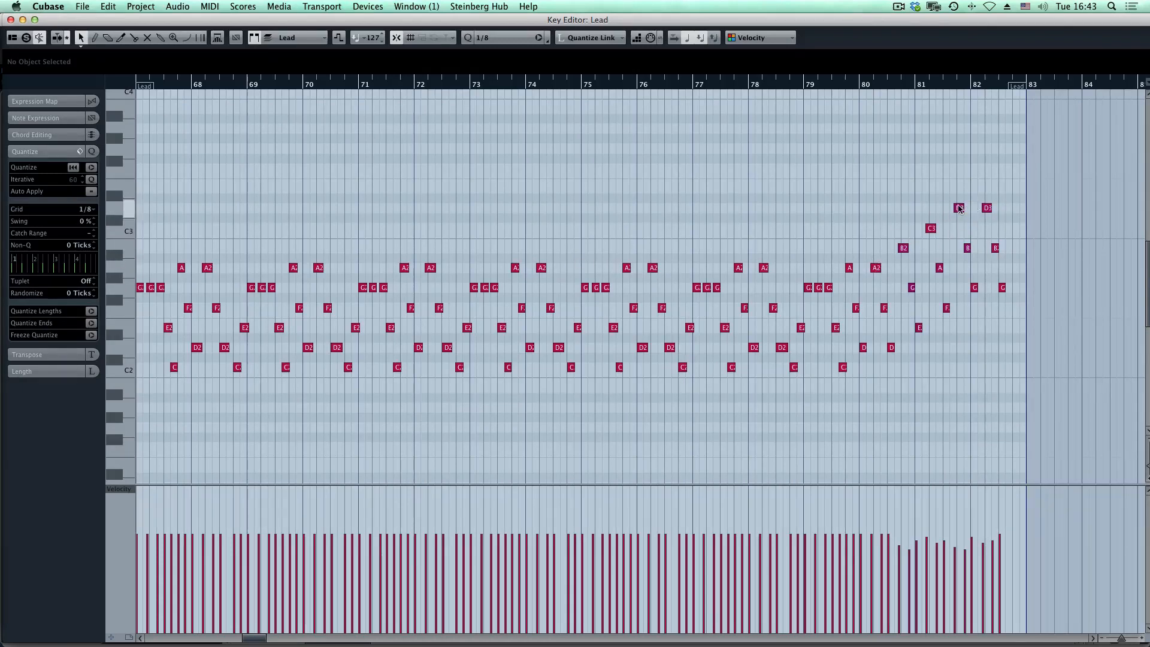
scroll(246, 124, left, 2)
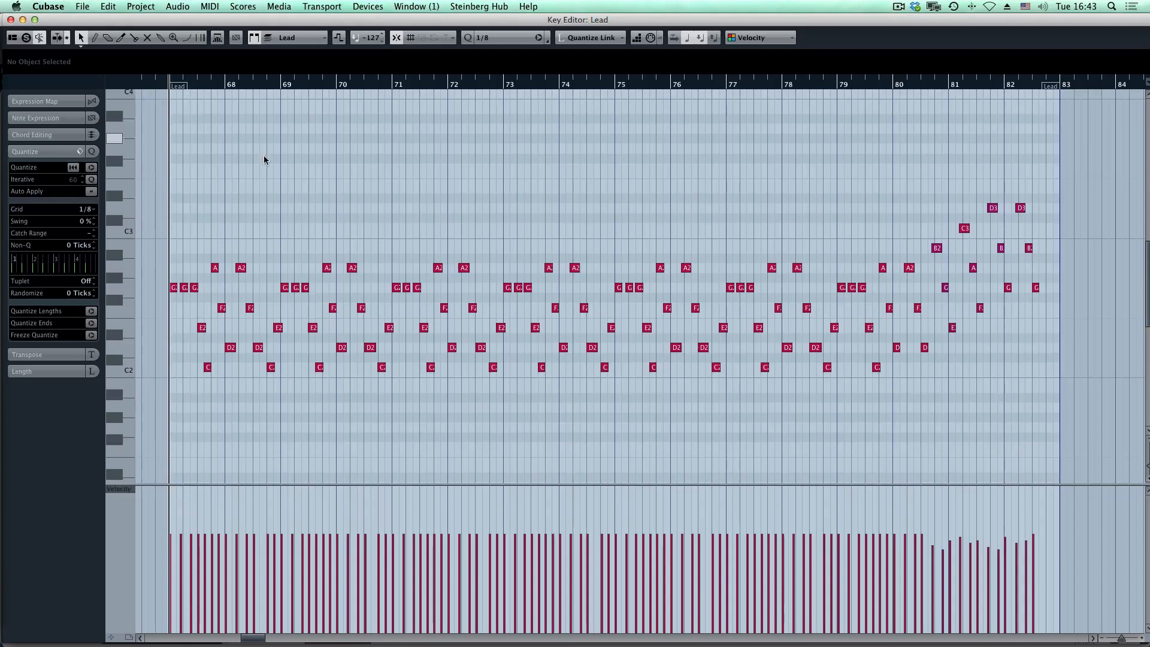
click(727, 82)
key(space)
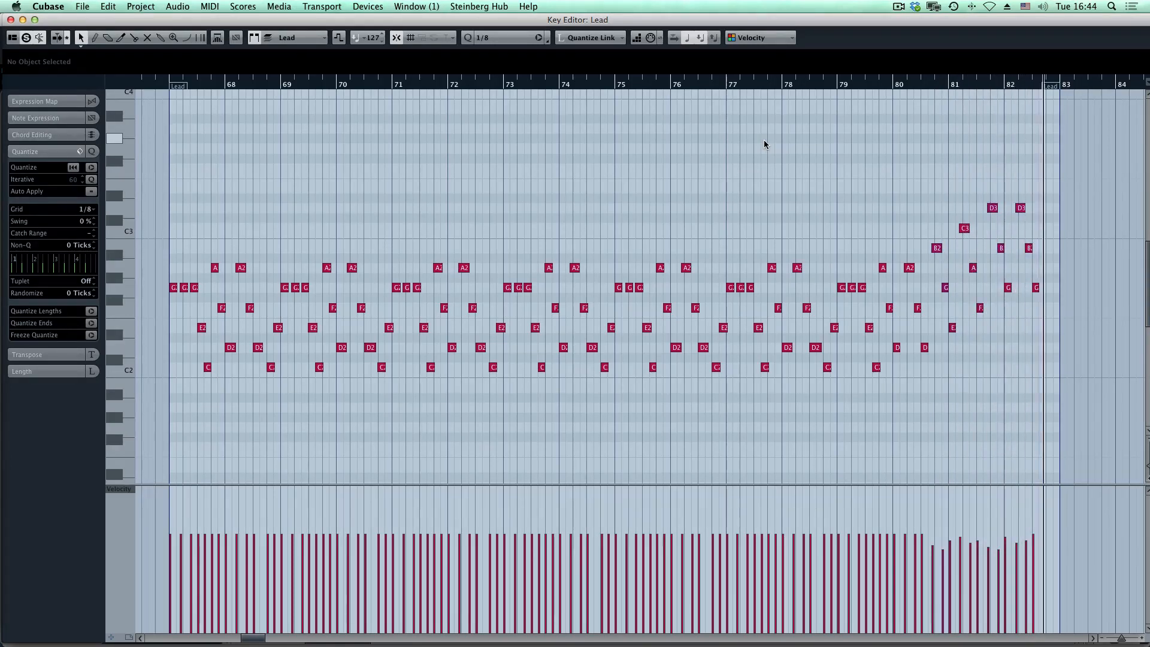
key(Return)
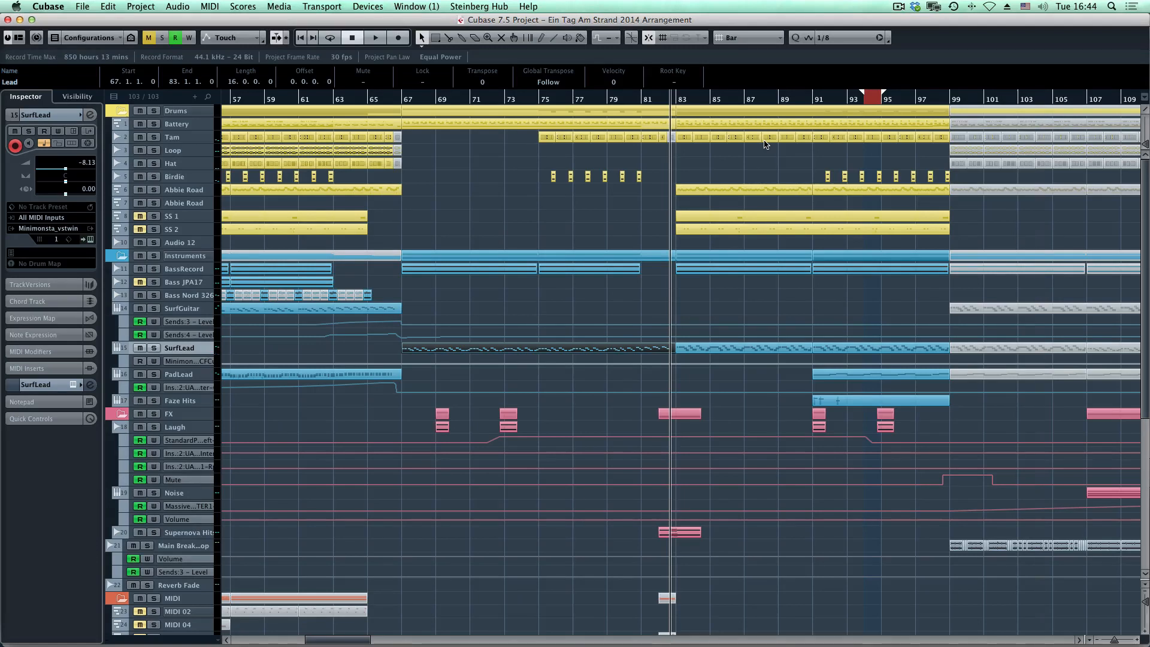
Step: Solo the SurfLead and Battery tracks and play them together from bar 67
key(g)
key(g)
key(g)
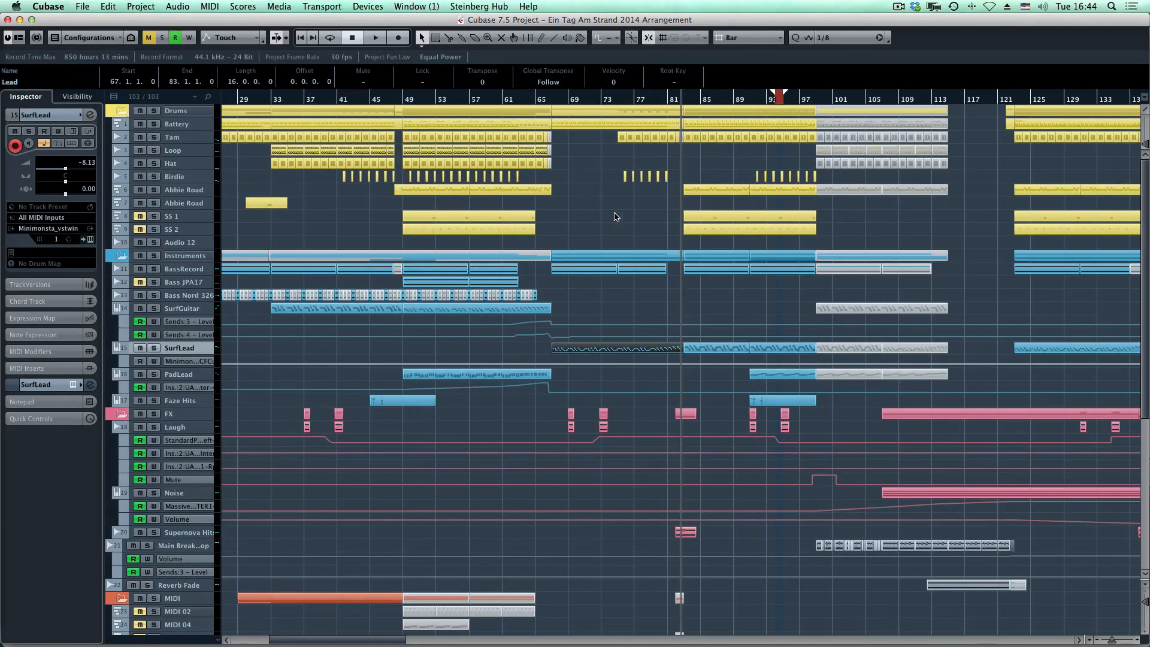
key(g)
key(g)
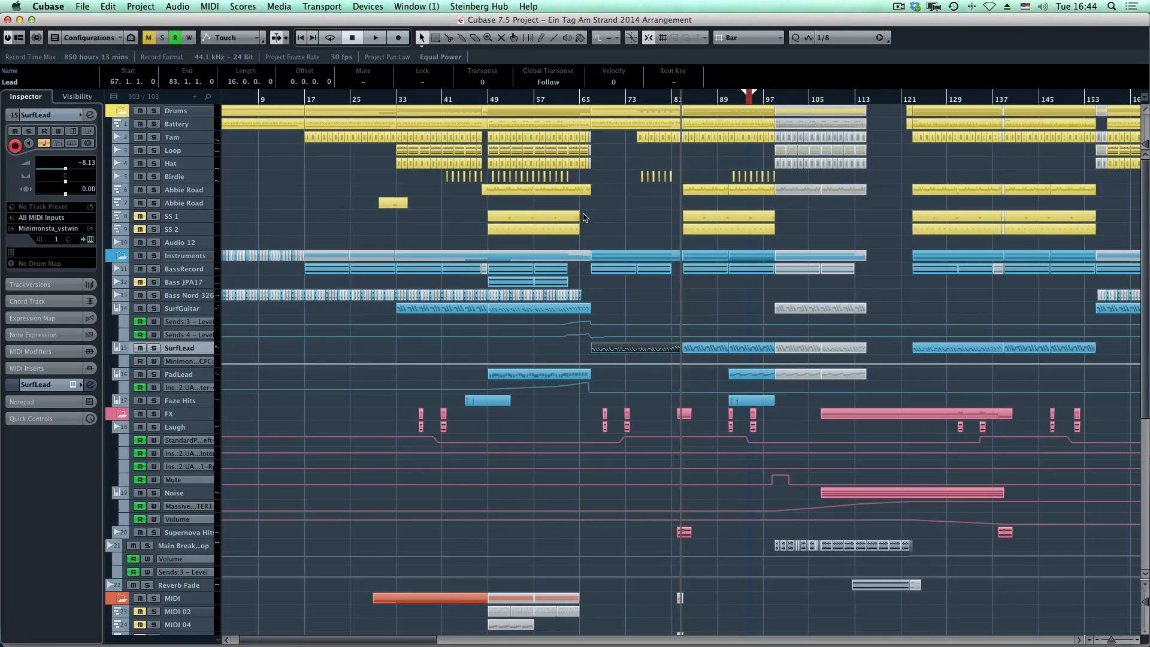
click(628, 211)
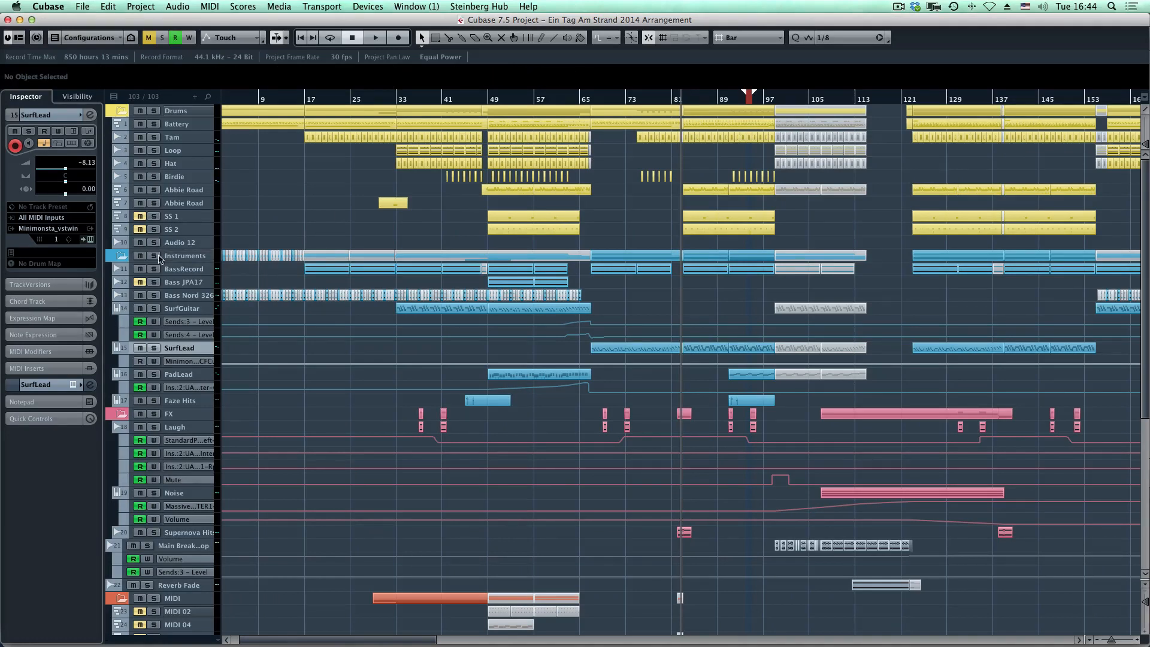
key(s)
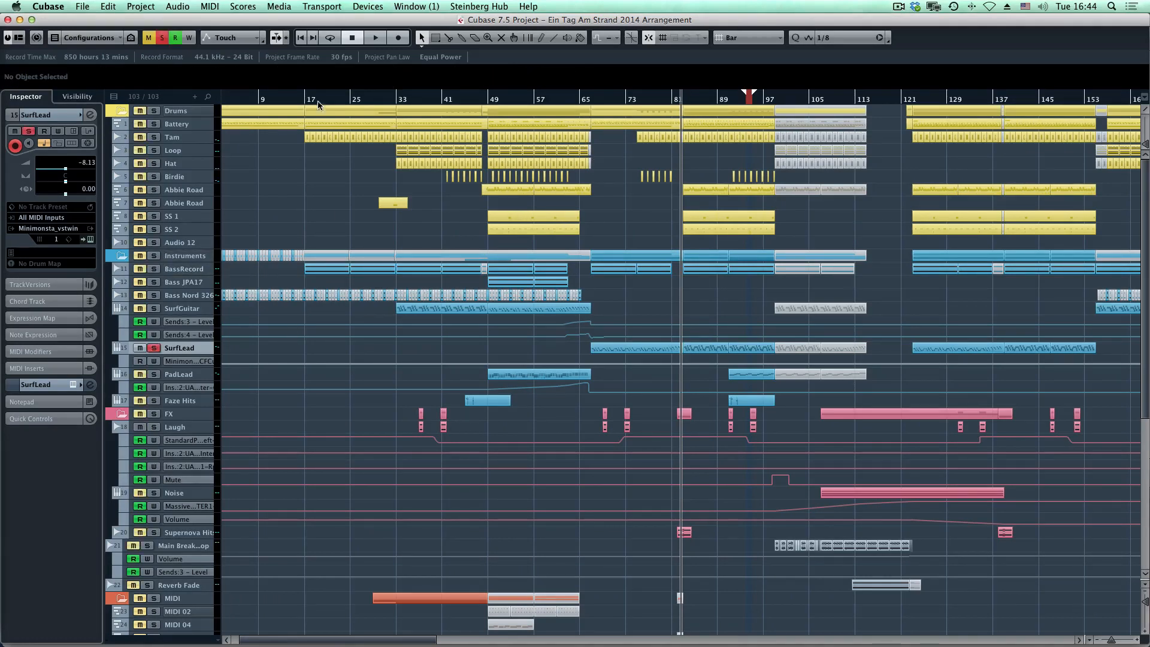
click(154, 124)
click(591, 99)
key(space)
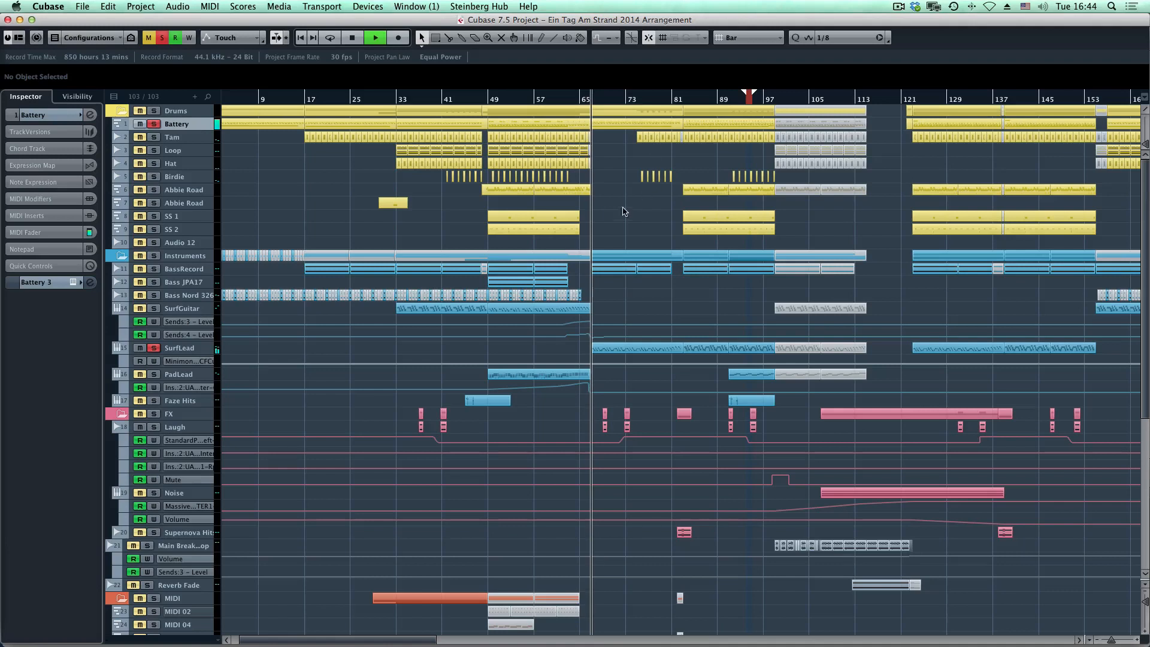
key(space)
Step: Open the Battery part at bar 67 in the Key Editor and audition its C1, C2, D2 and F2 drum notes
click(610, 124)
double_click(609, 124)
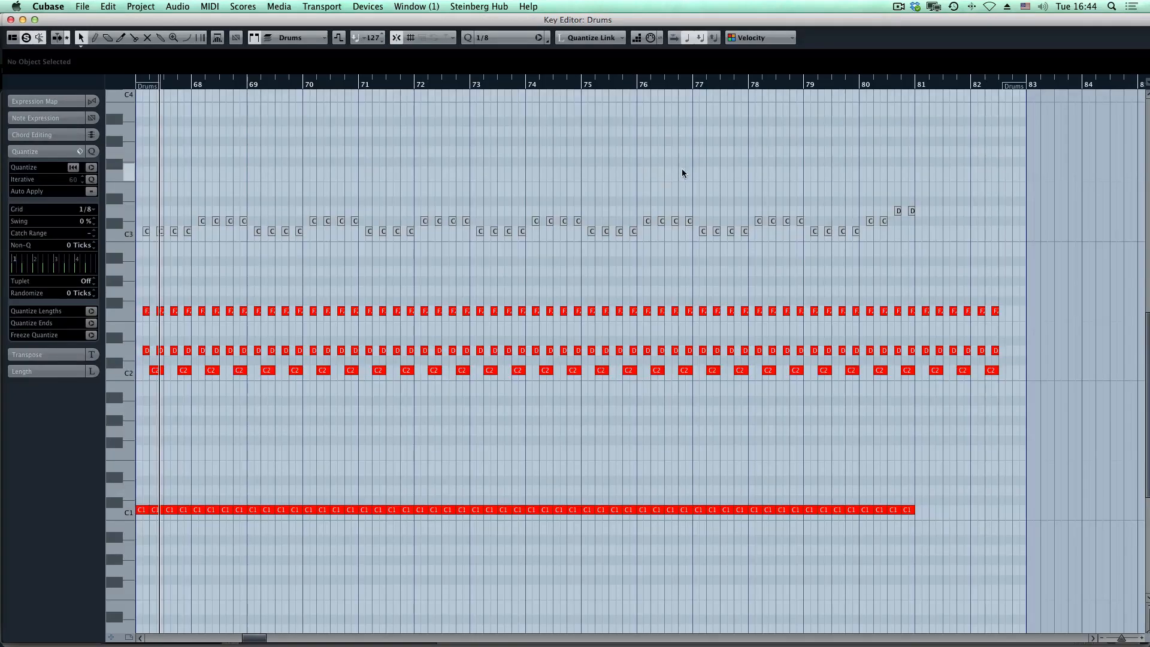
click(186, 510)
click(184, 370)
click(174, 350)
click(174, 312)
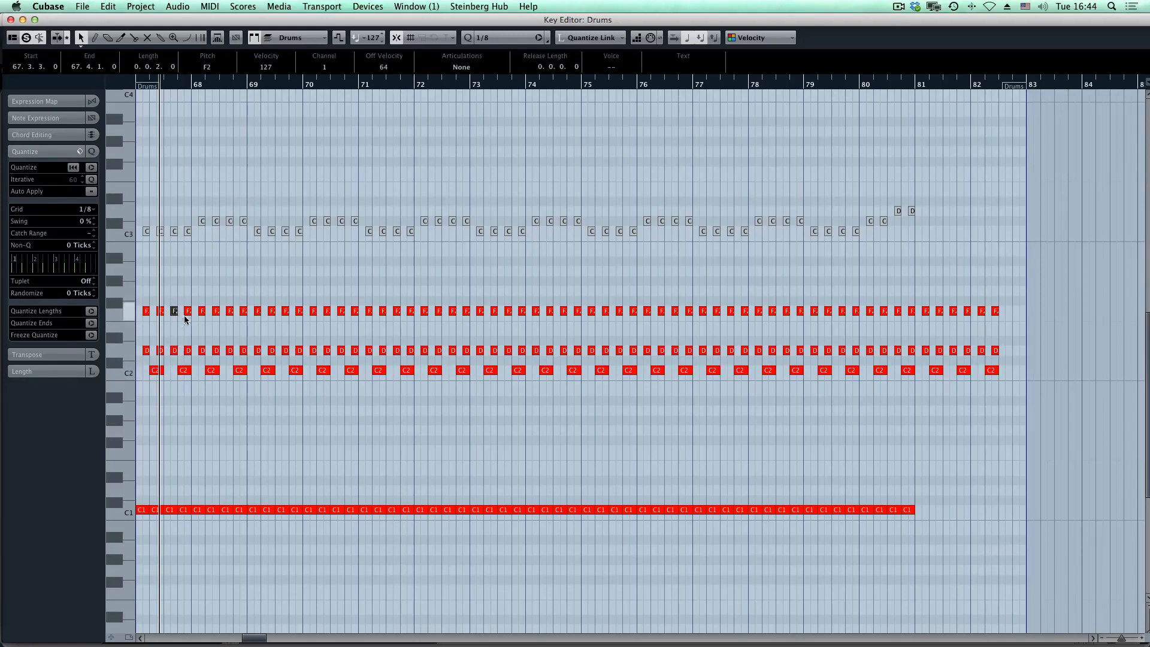
Step: Close the Key Editor and play the soloed SurfLead and Battery tracks with a cycle set from bar 67 to bar 71
key(Return)
drag(599, 100, 588, 124)
key(space)
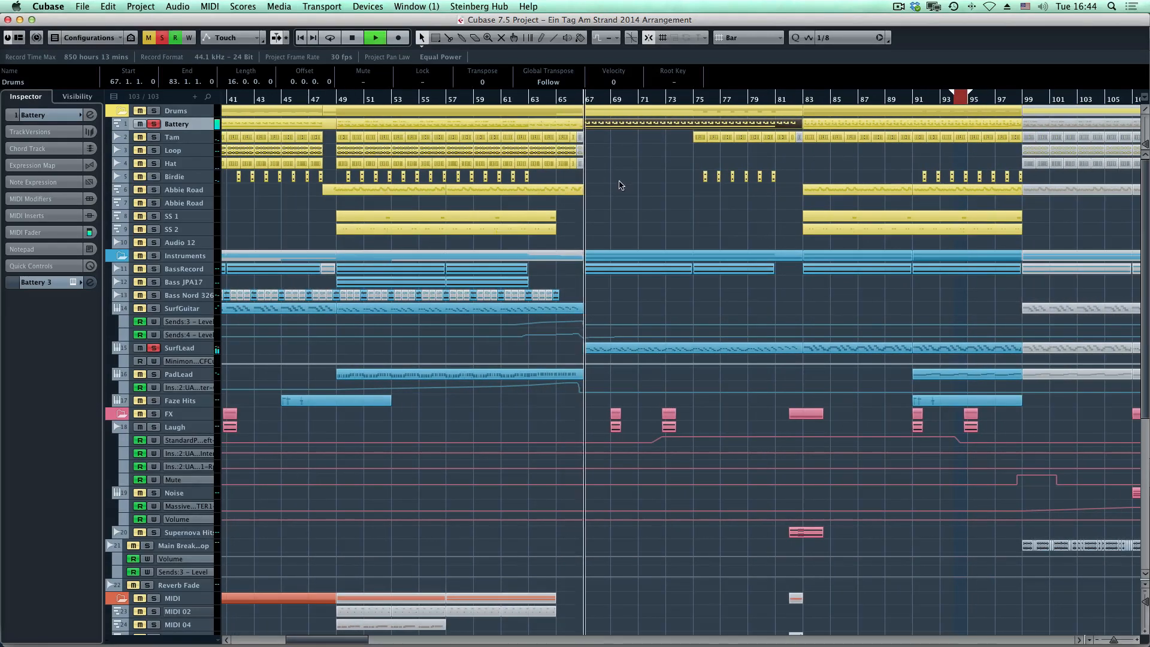
super+click(581, 97)
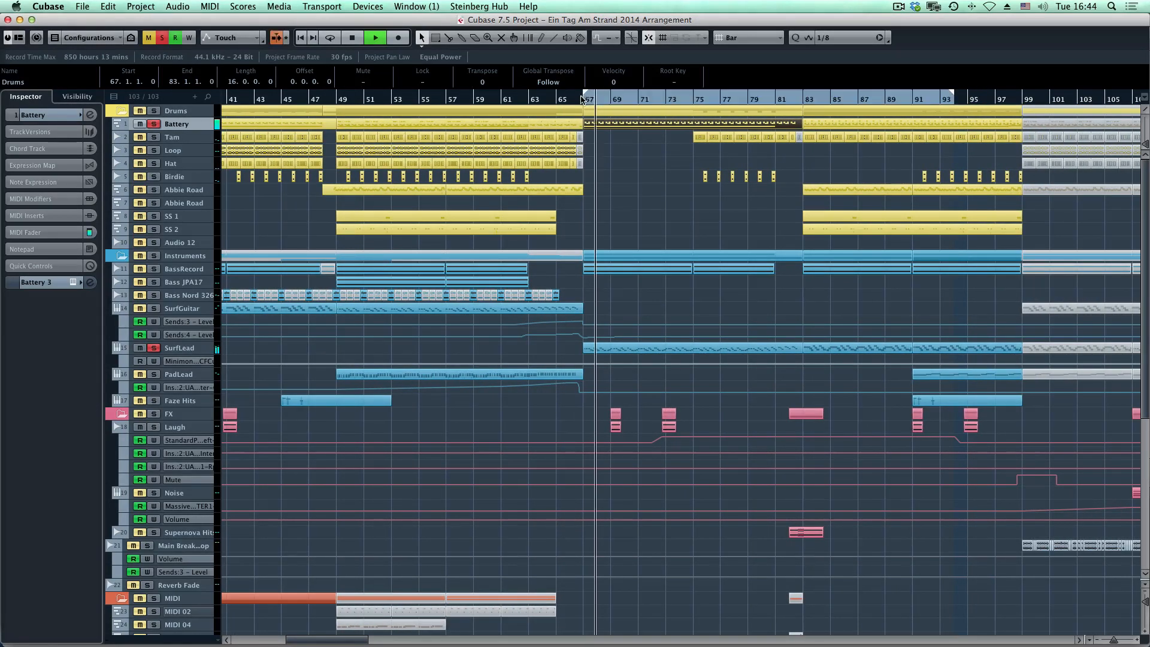
alt+click(637, 100)
key(KP_Divide)
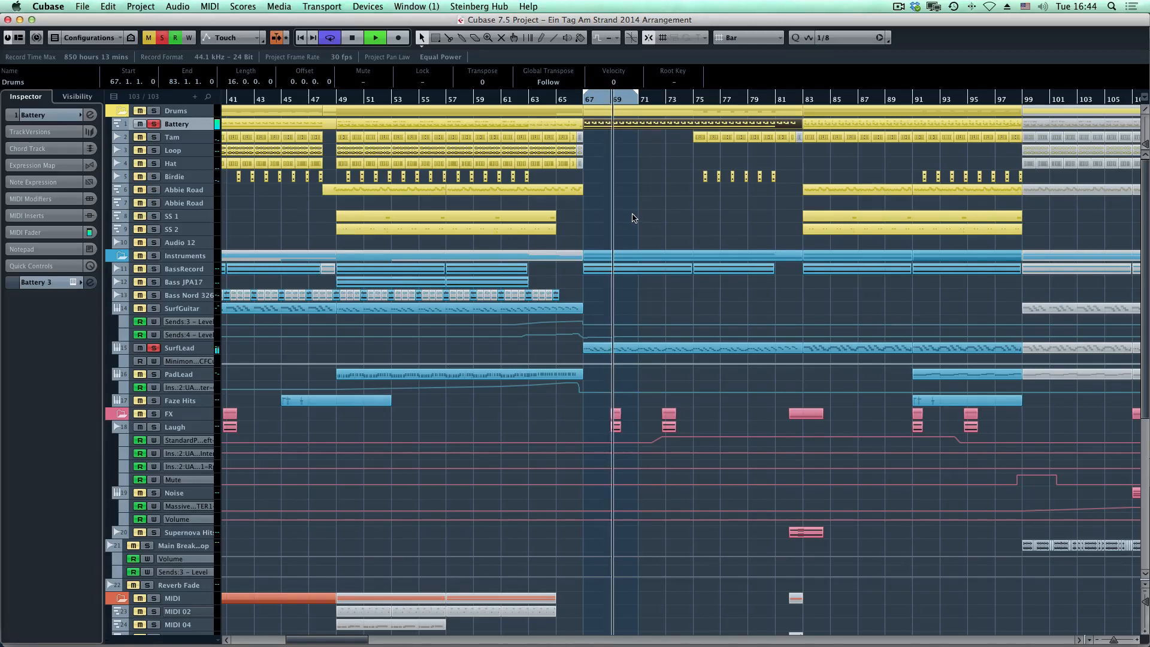
key(space)
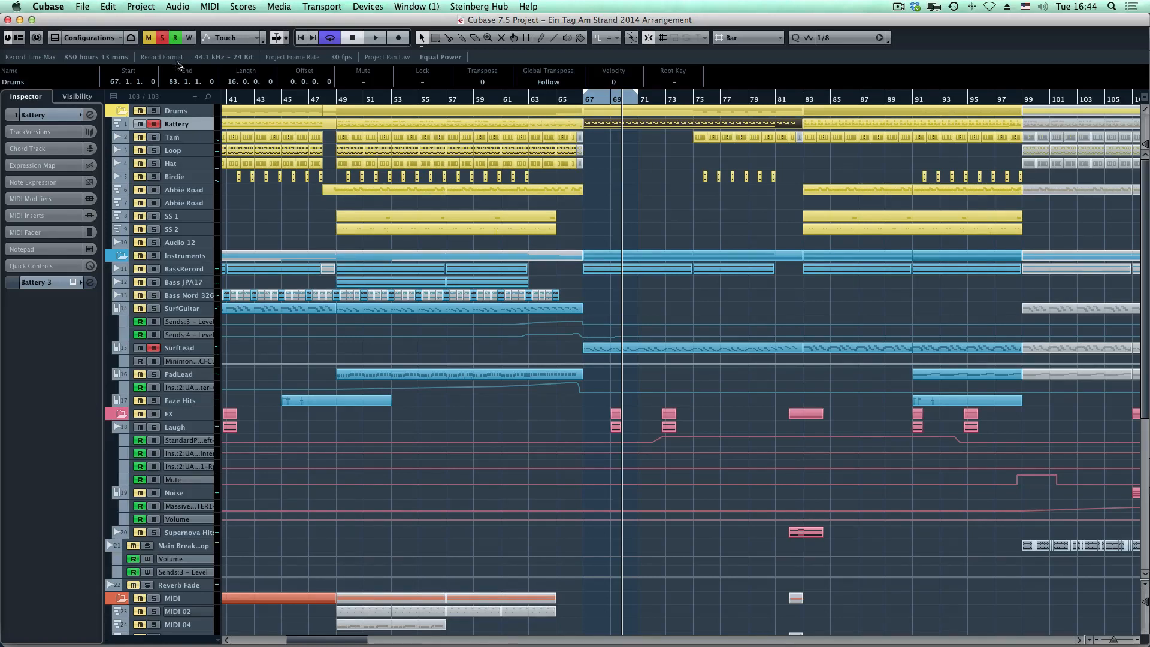
Step: Clear all solos, solo Bass JPA17 and play it from bar 49 with its track enlarged
click(162, 37)
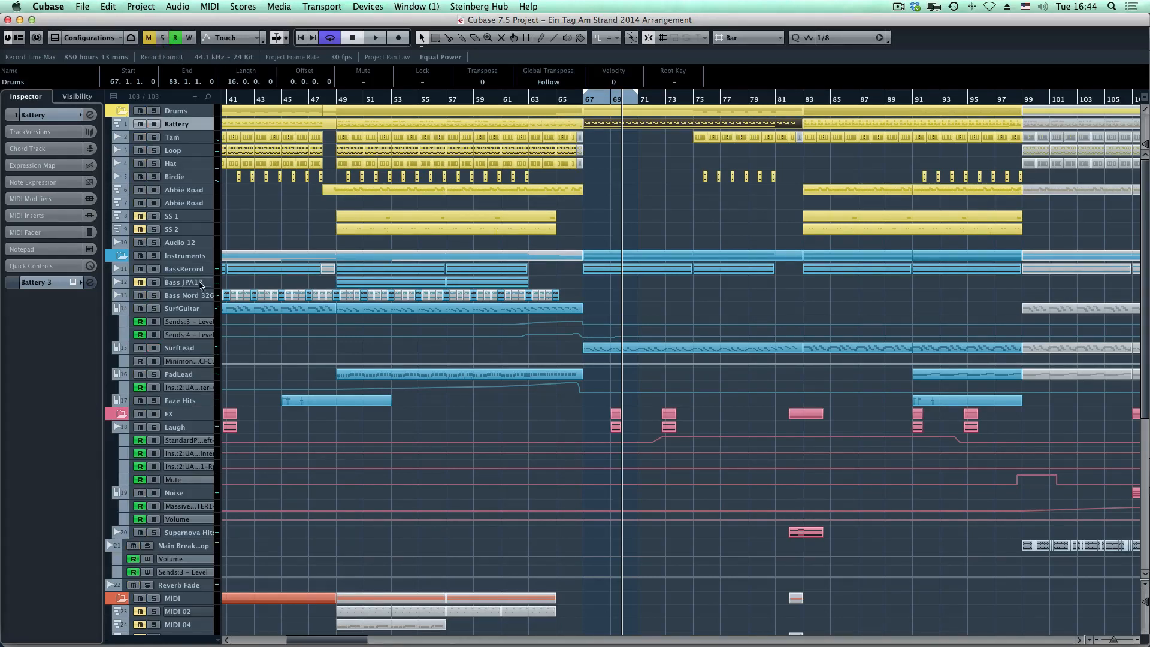
click(153, 283)
click(343, 102)
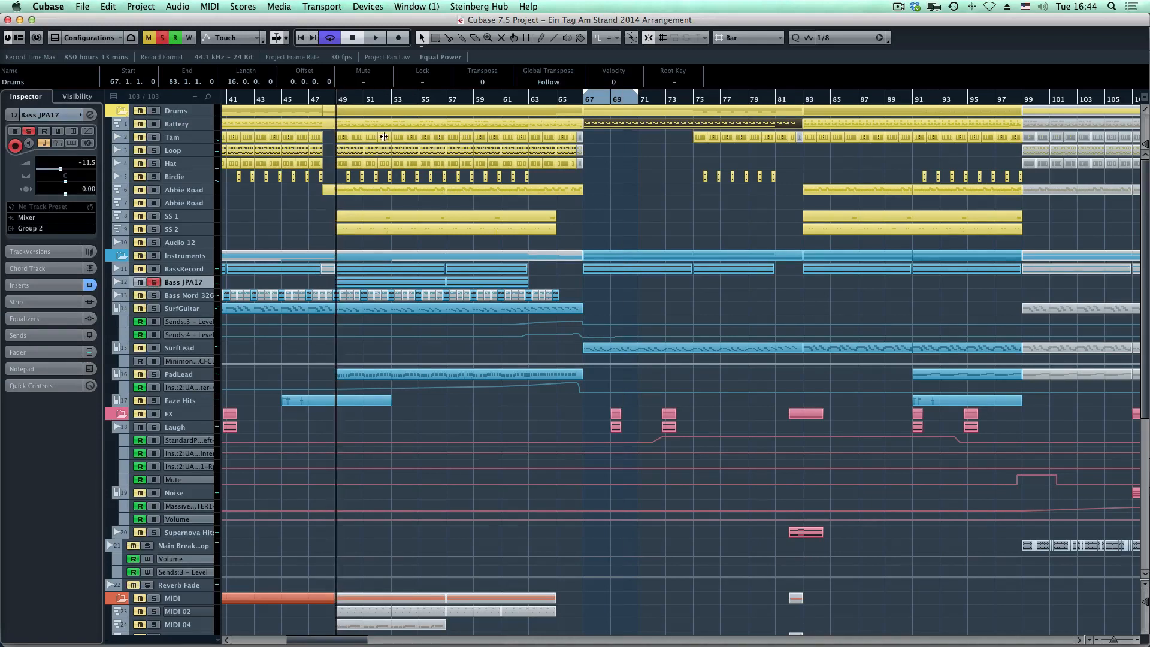
key(z)
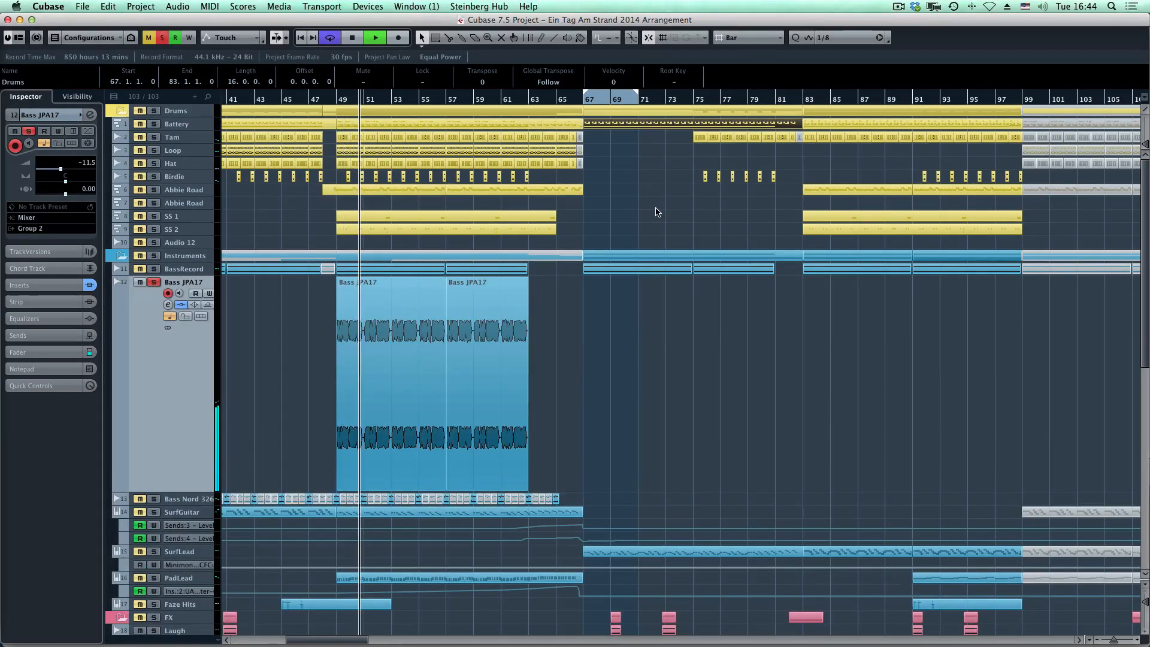
key(space)
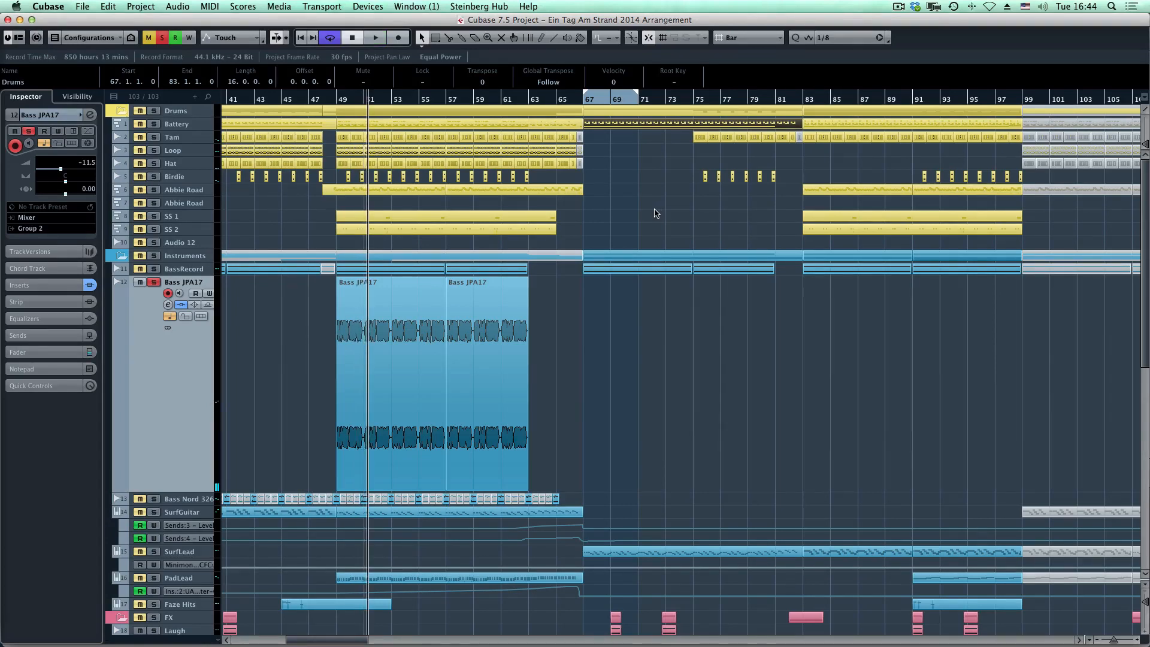
Step: Examine the waveforms of BassRecord enlarged and play the track soloed from bar 49
click(185, 272)
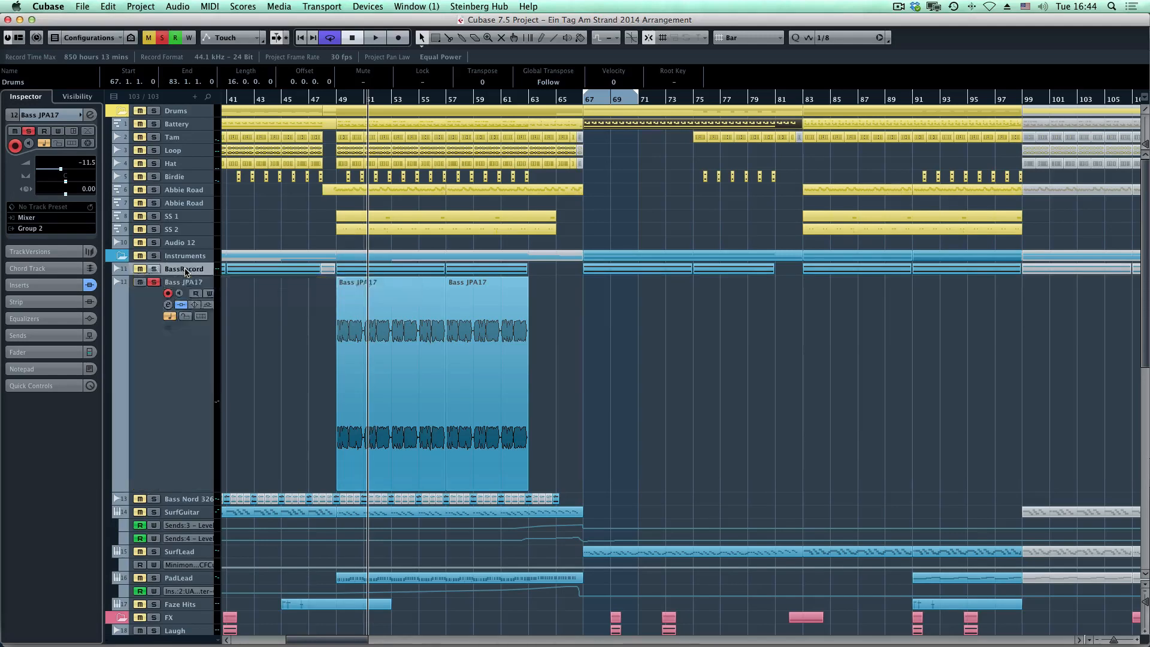
click(277, 299)
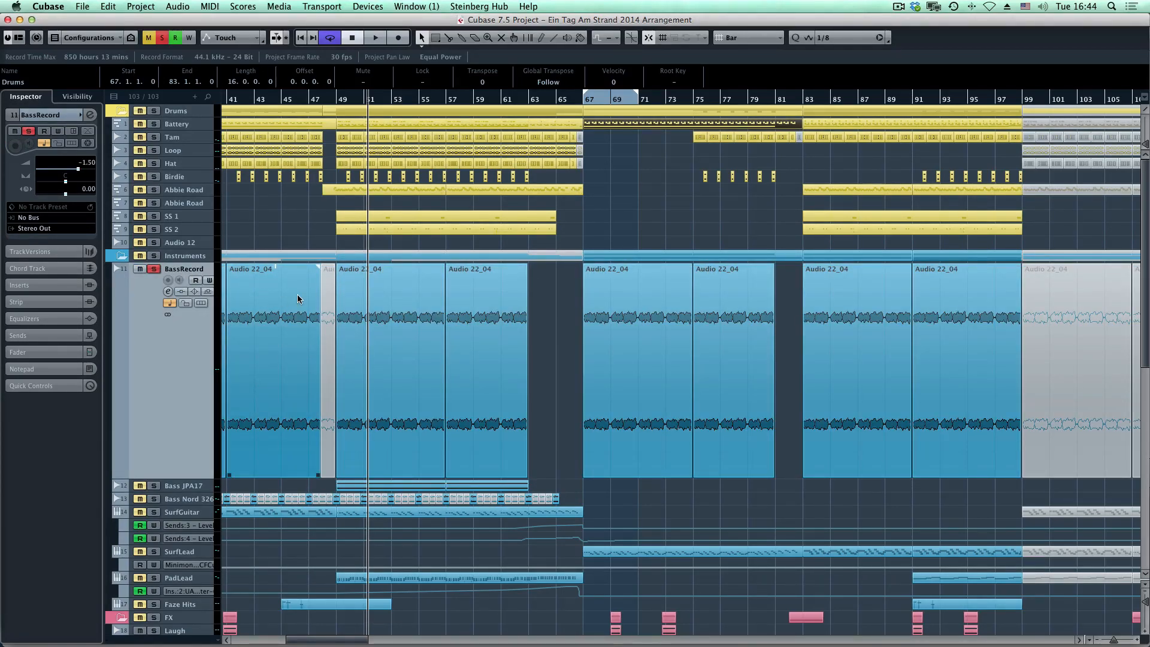
key(z)
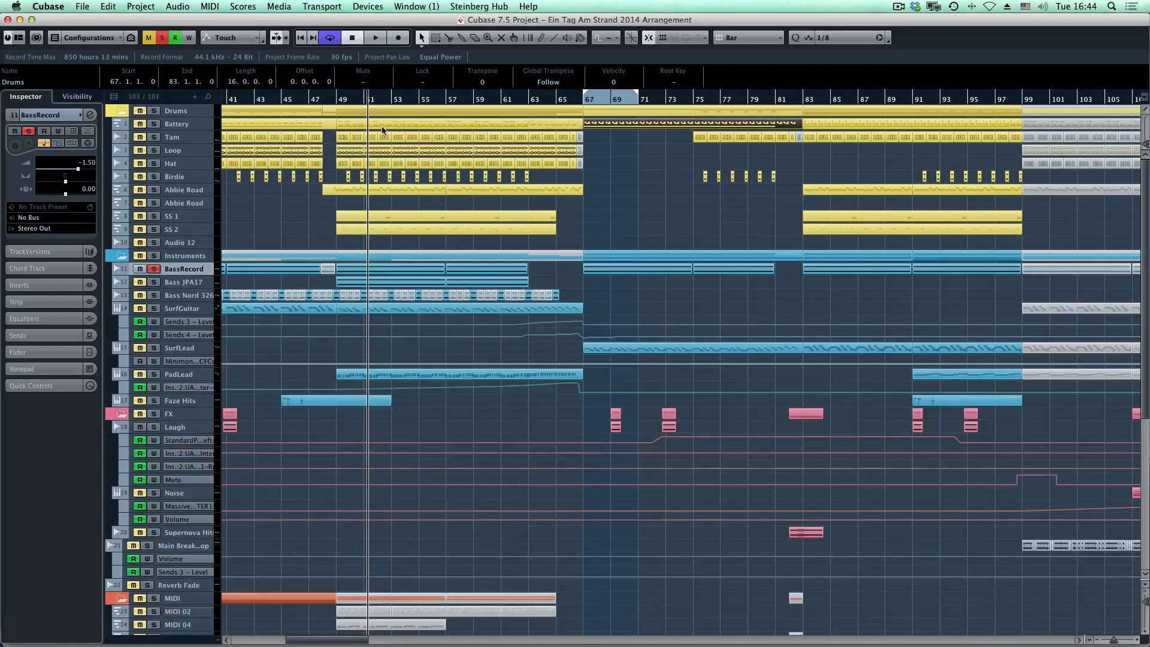
click(339, 99)
key(z)
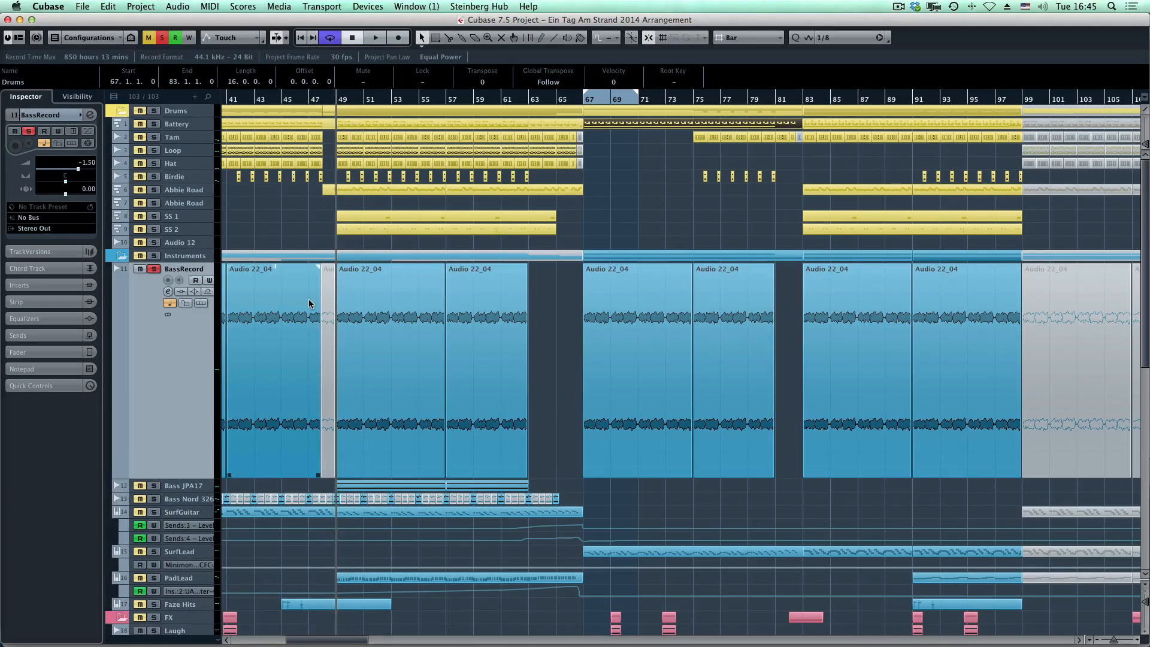
click(324, 304)
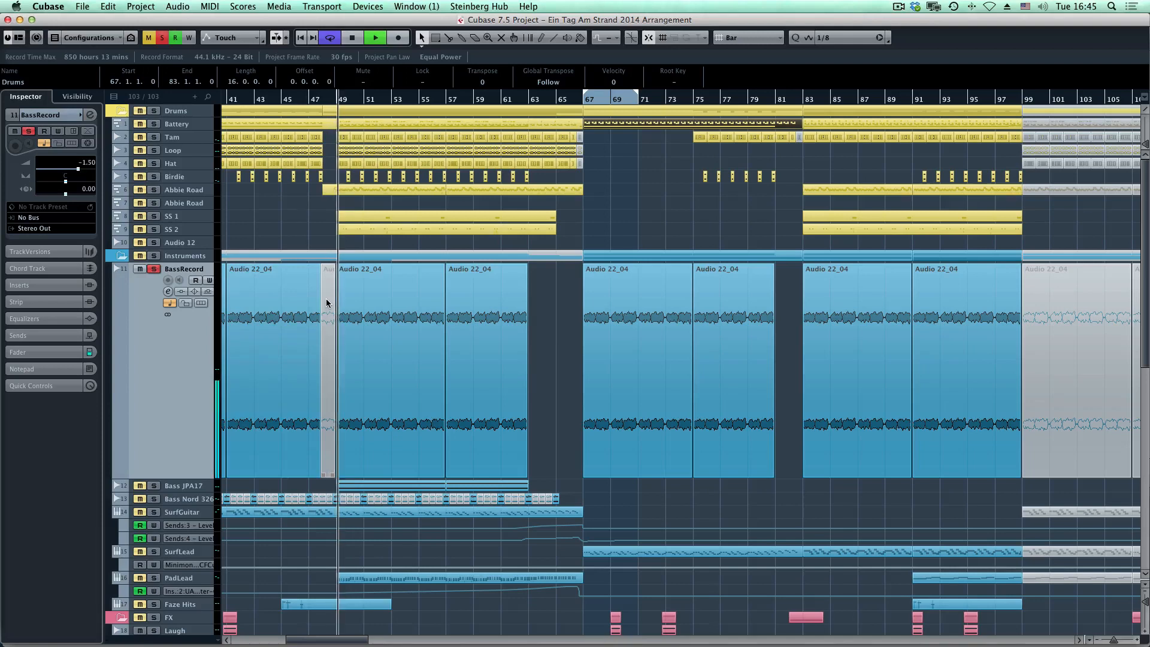
key(z)
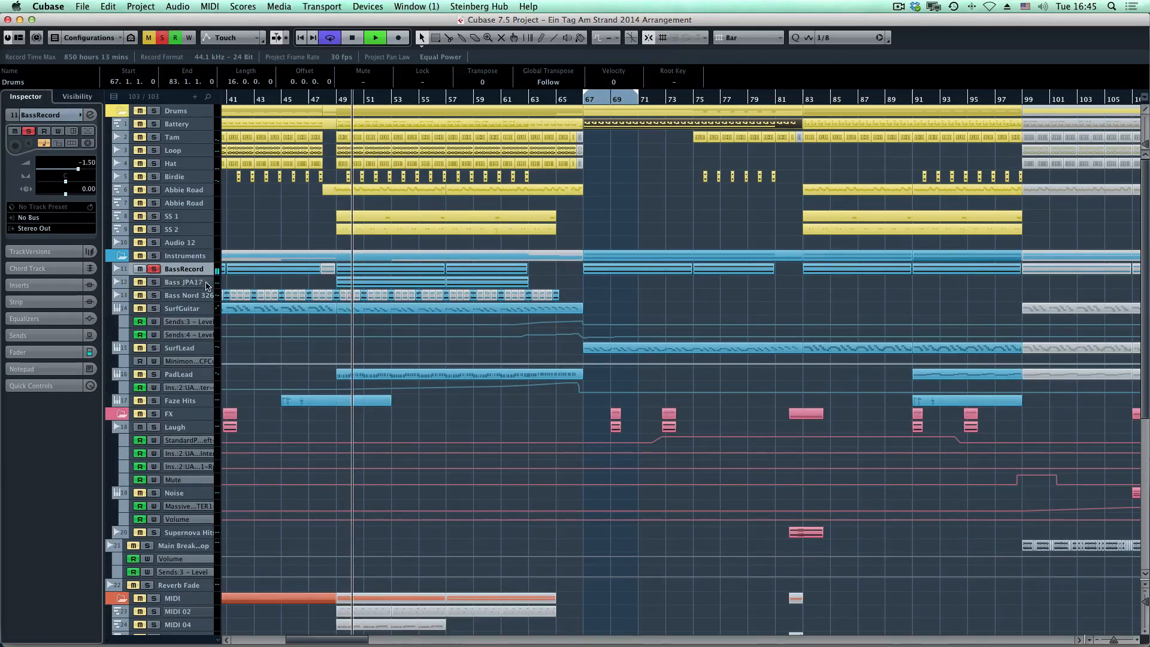
click(193, 284)
key(Up)
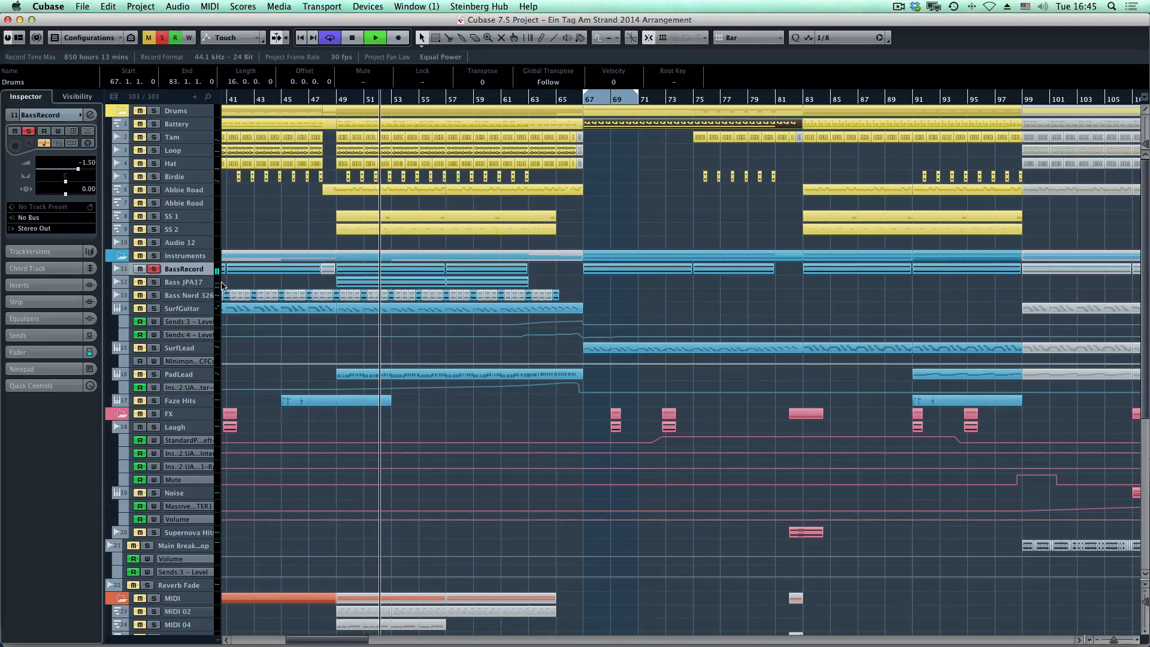
key(space)
Step: Turn off the solo on BassRecord and play the full mix from bar 67
key(s)
click(585, 101)
key(space)
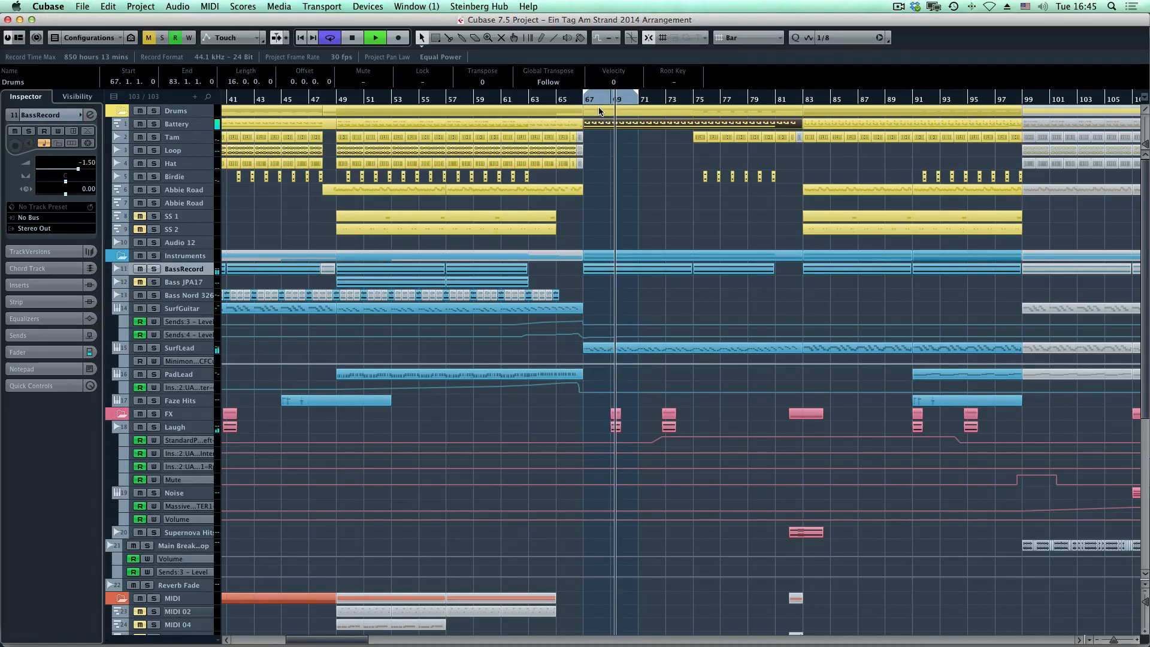
key(space)
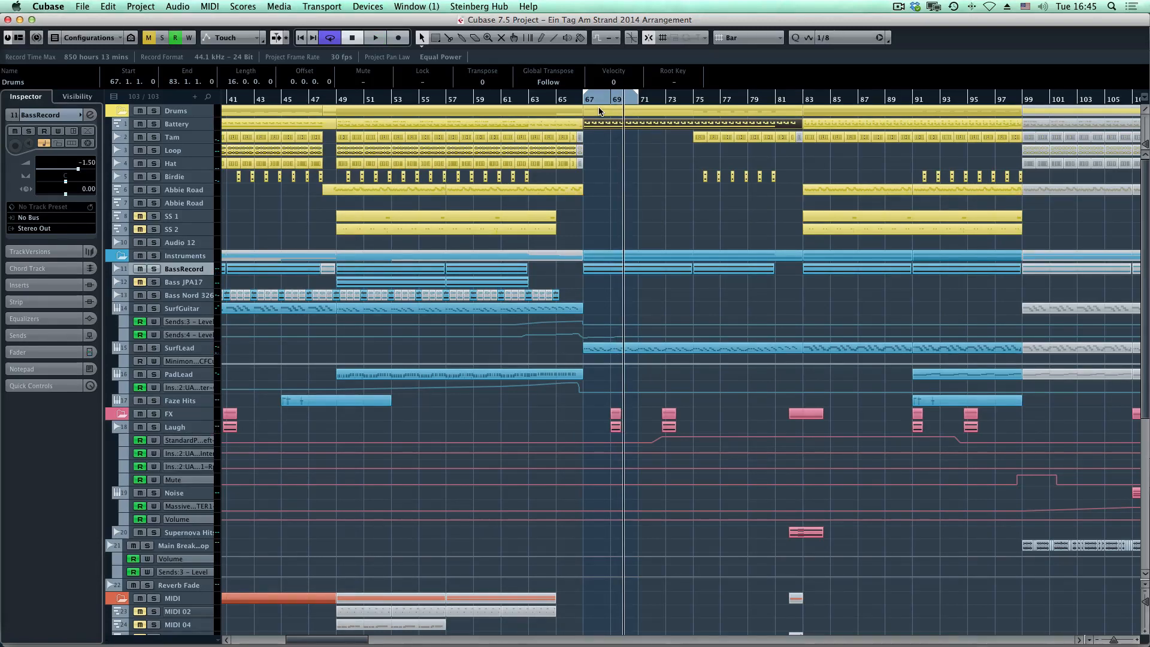
Step: Solo the Laugh track and audition its clips from bar 69 and from bar 72
scroll(616, 182, right, 5)
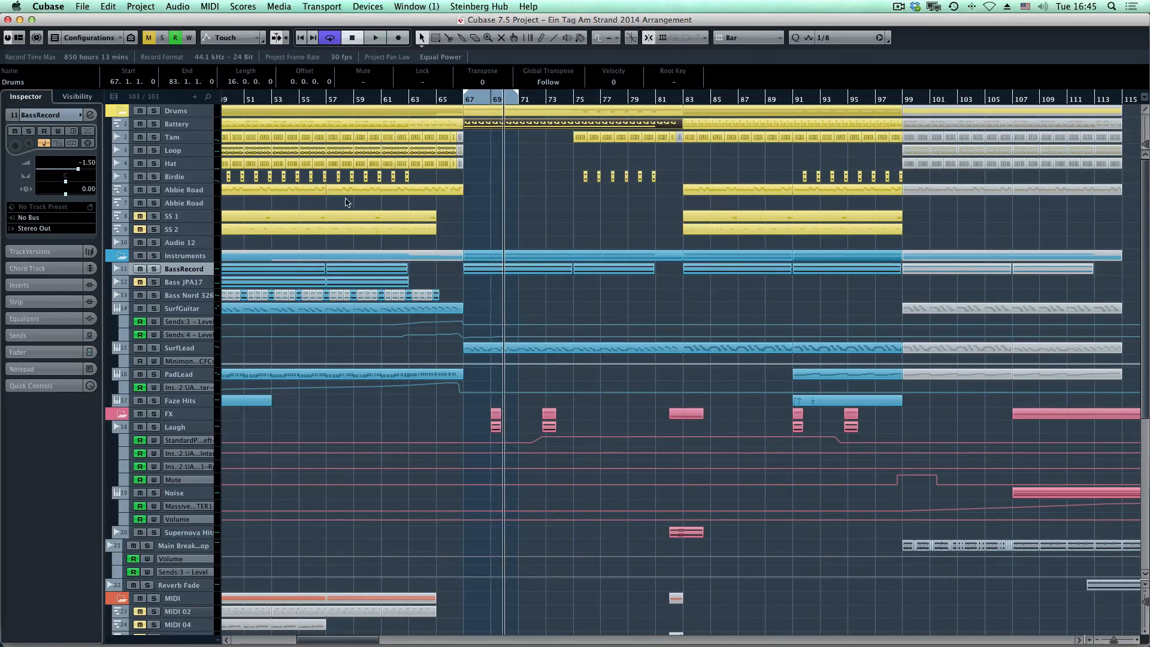
click(155, 427)
drag(492, 103, 561, 234)
key(space)
click(576, 104)
key(space)
key(space)
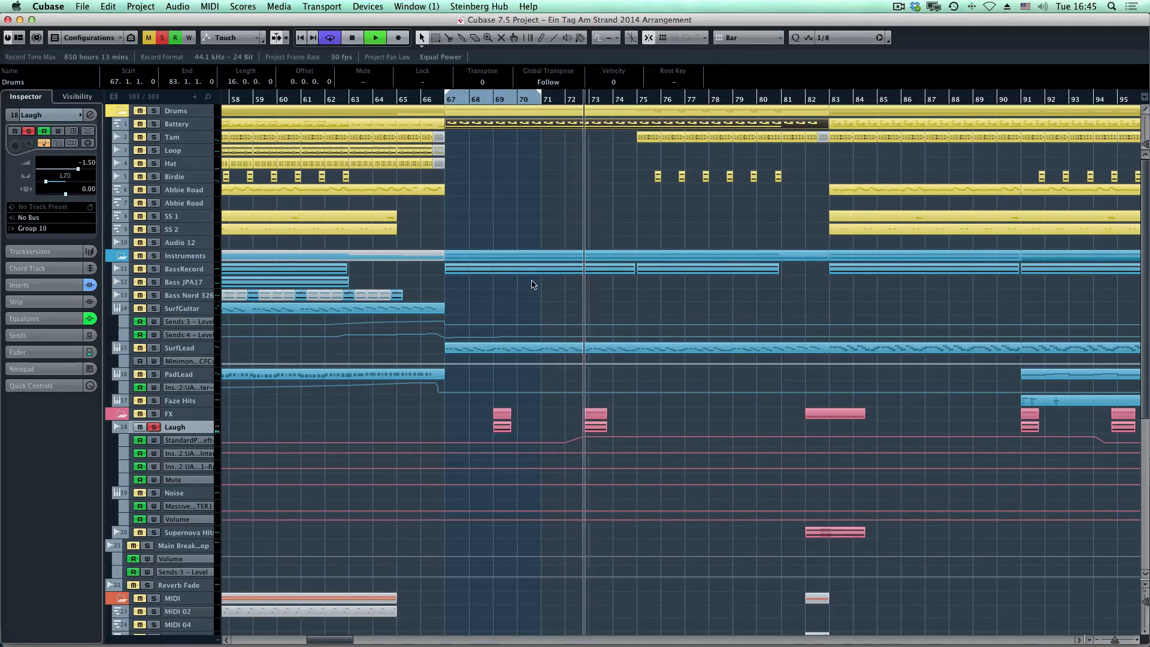
key(space)
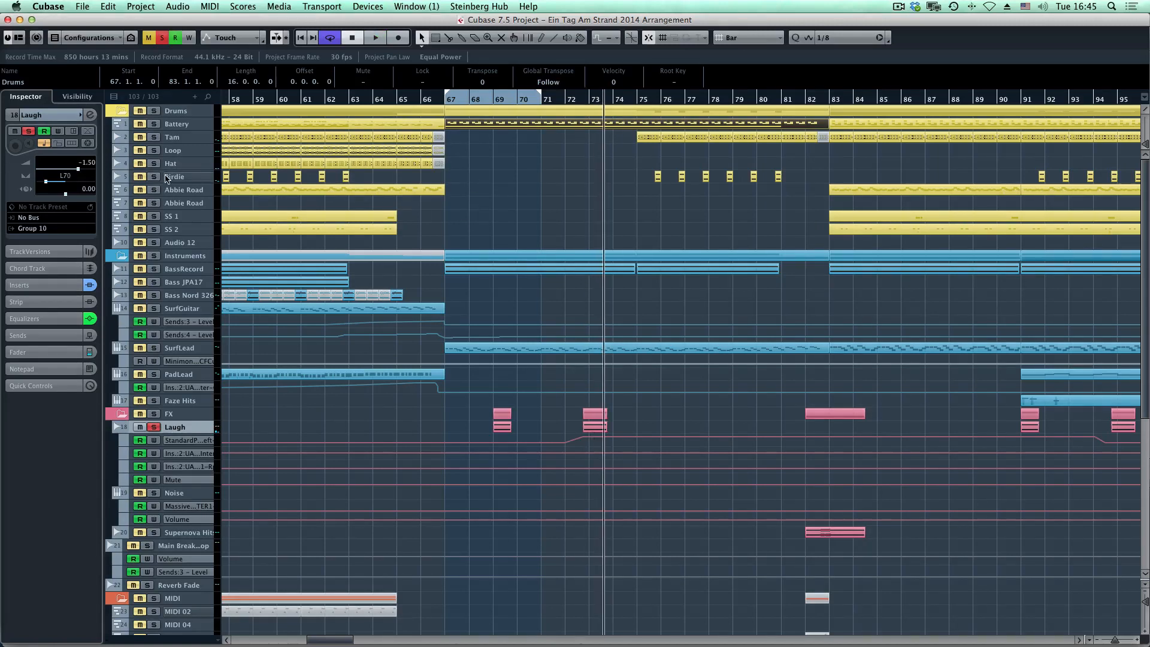
Step: Solo Birdie alongside Laugh and play the Birdie clips from bar 75
click(154, 176)
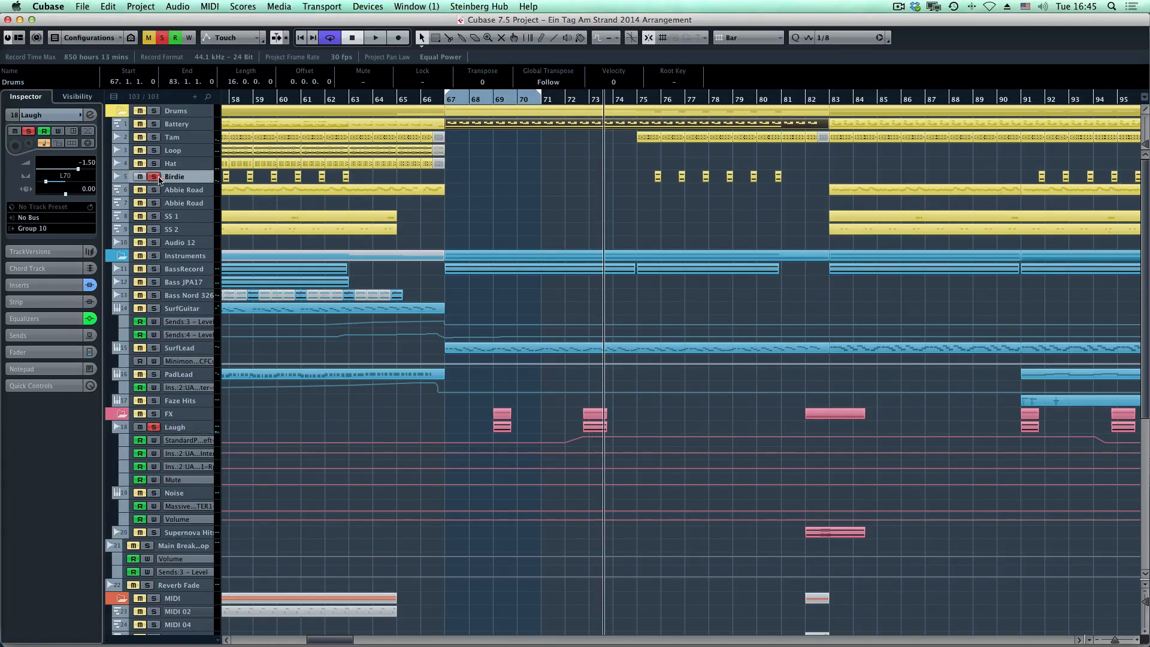
click(645, 100)
key(space)
click(691, 214)
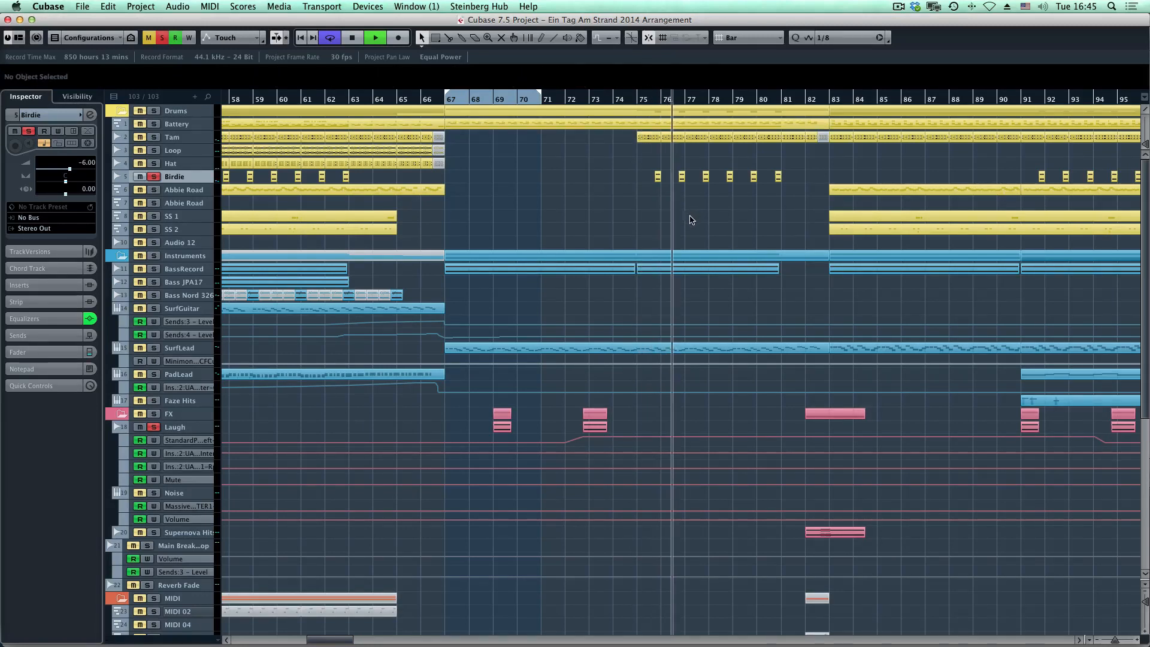
key(space)
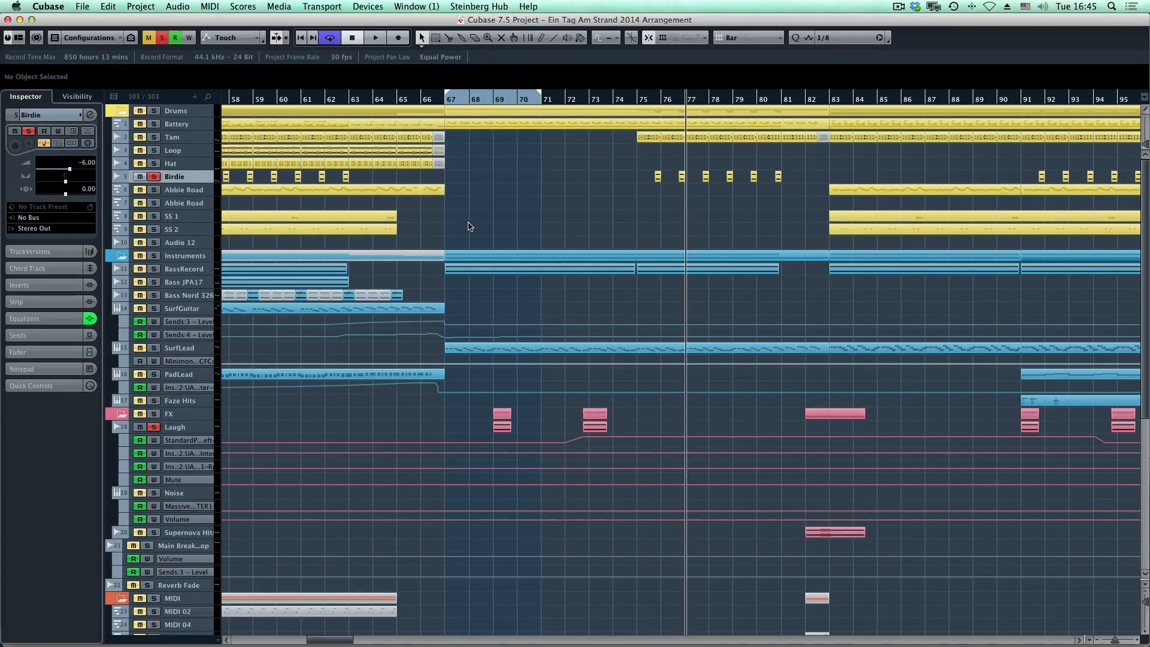
Step: Audition the whole Drums folder in solo from bar 41, clearing all solos before and after
click(163, 38)
scroll(138, 109, left, 10)
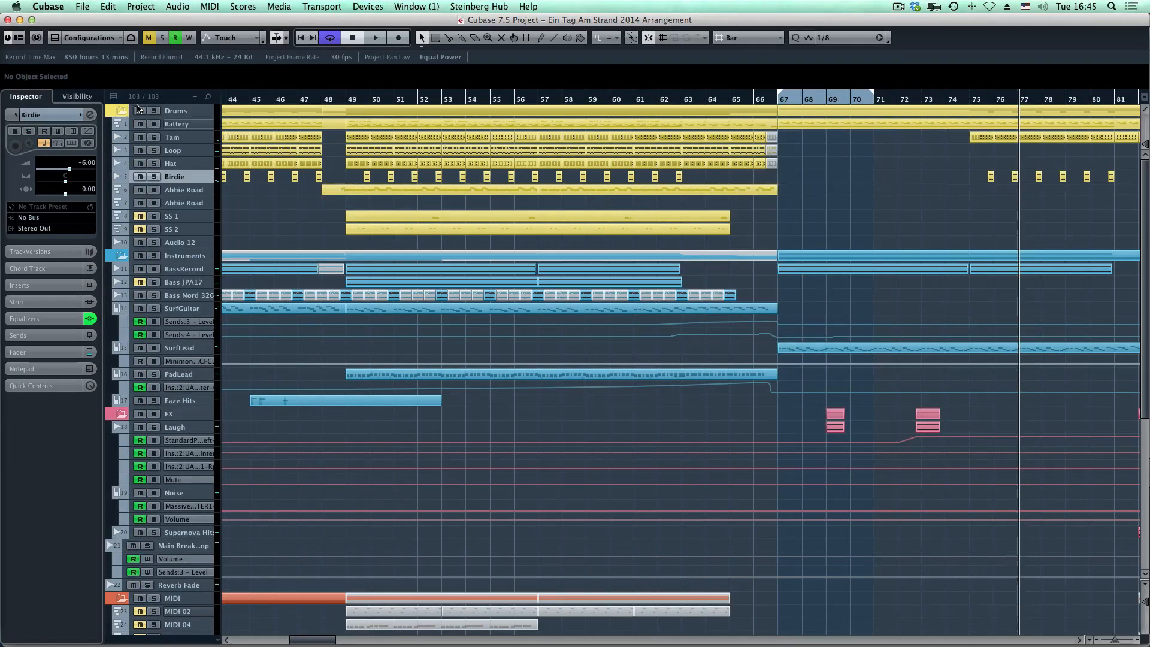
click(154, 110)
scroll(362, 141, left, 10)
click(480, 100)
key(space)
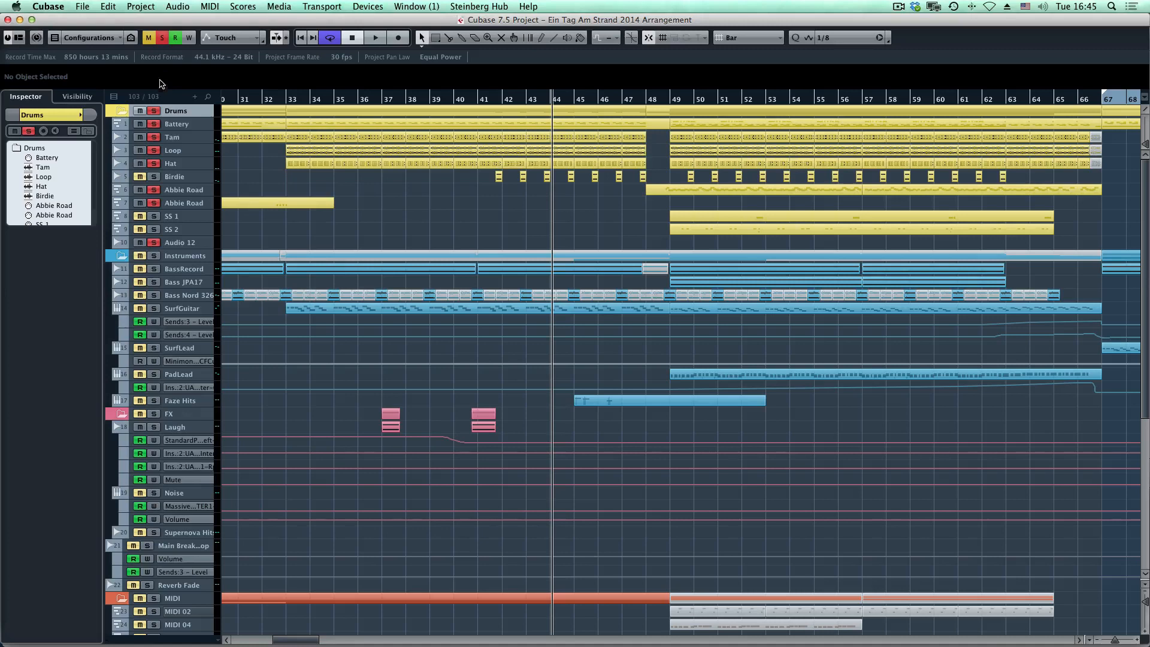
click(161, 39)
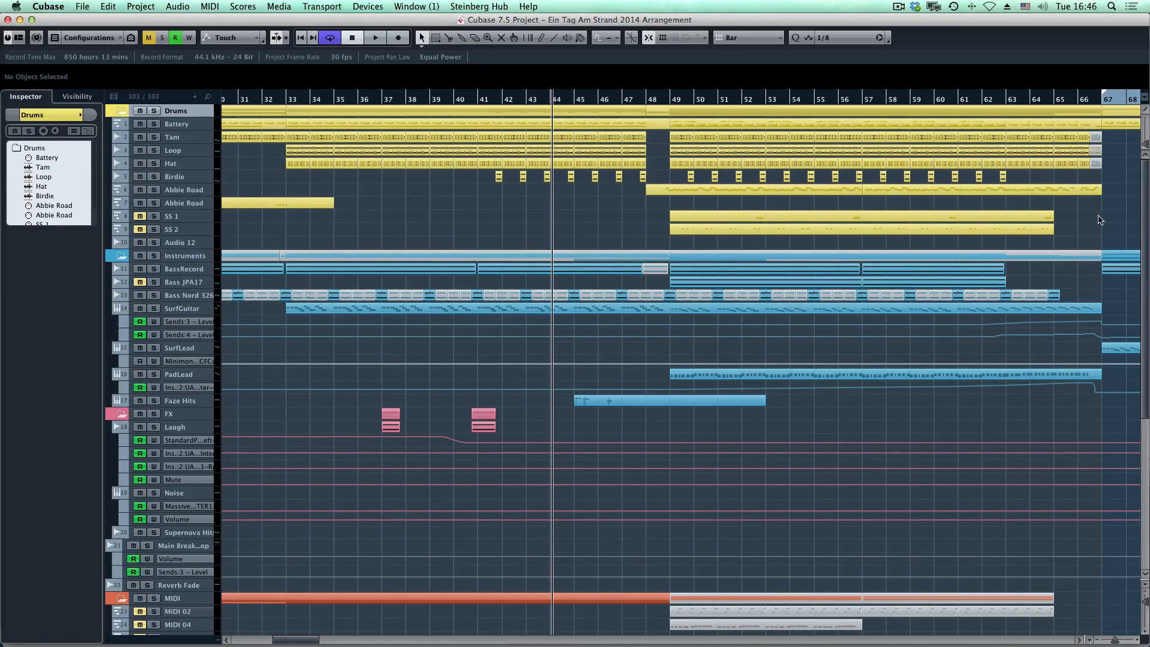
Step: Play SurfLead on its own from around bar 76 and turn its solo off again
scroll(1100, 220, right, 5)
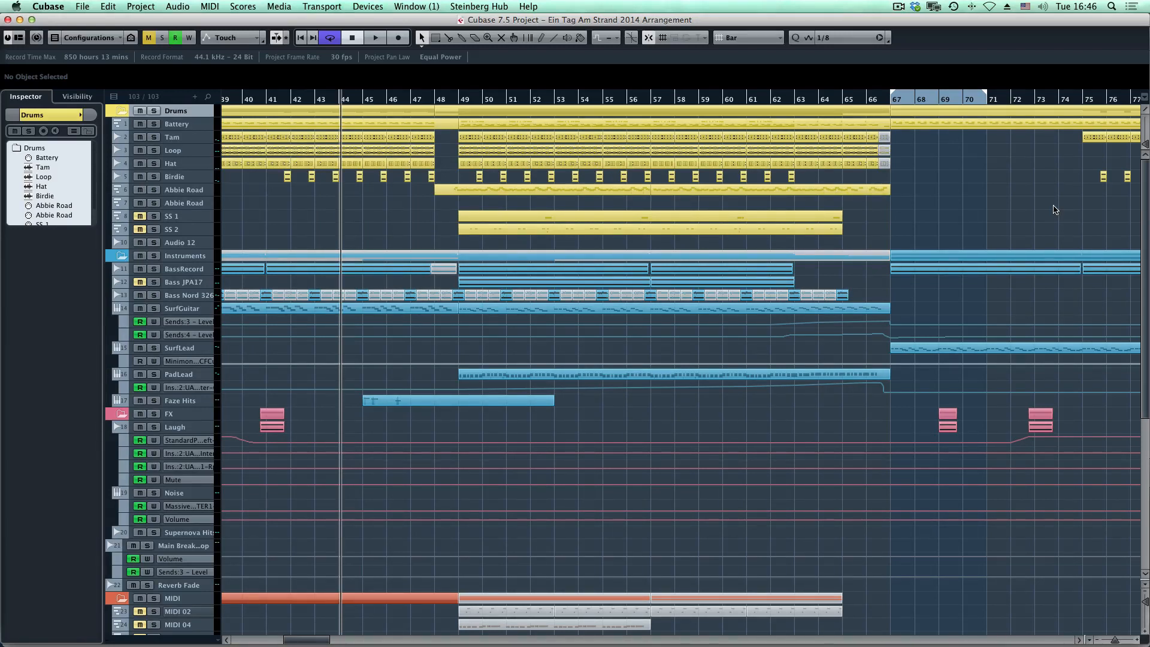
key(g)
key(g)
key(g)
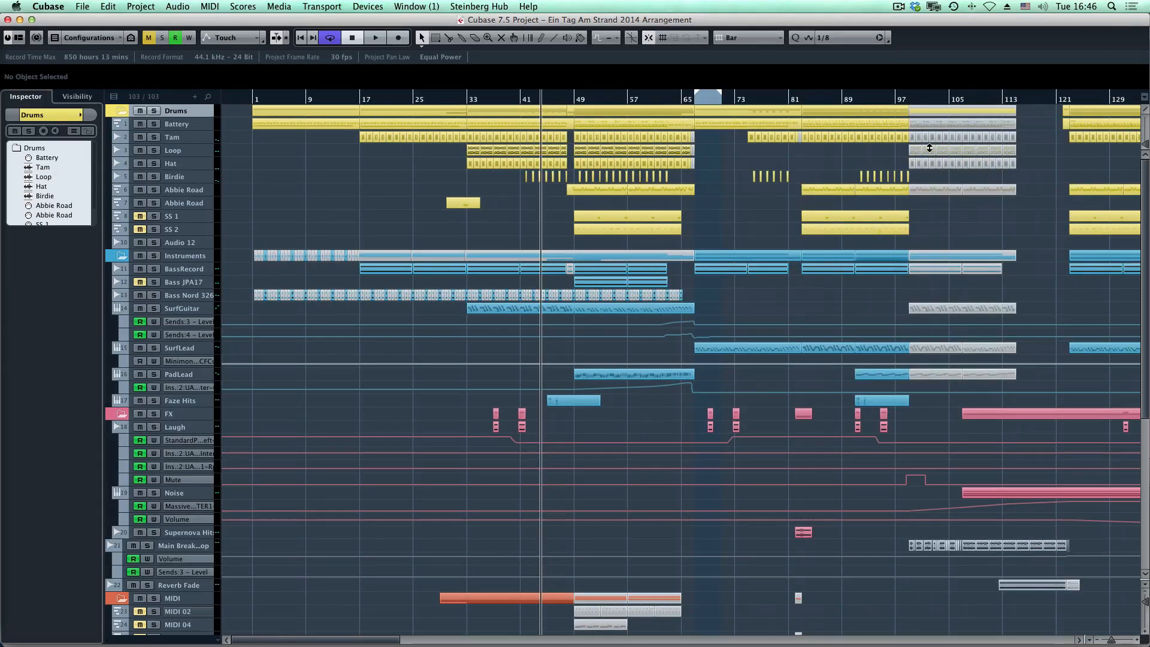
scroll(1016, 170, right, 5)
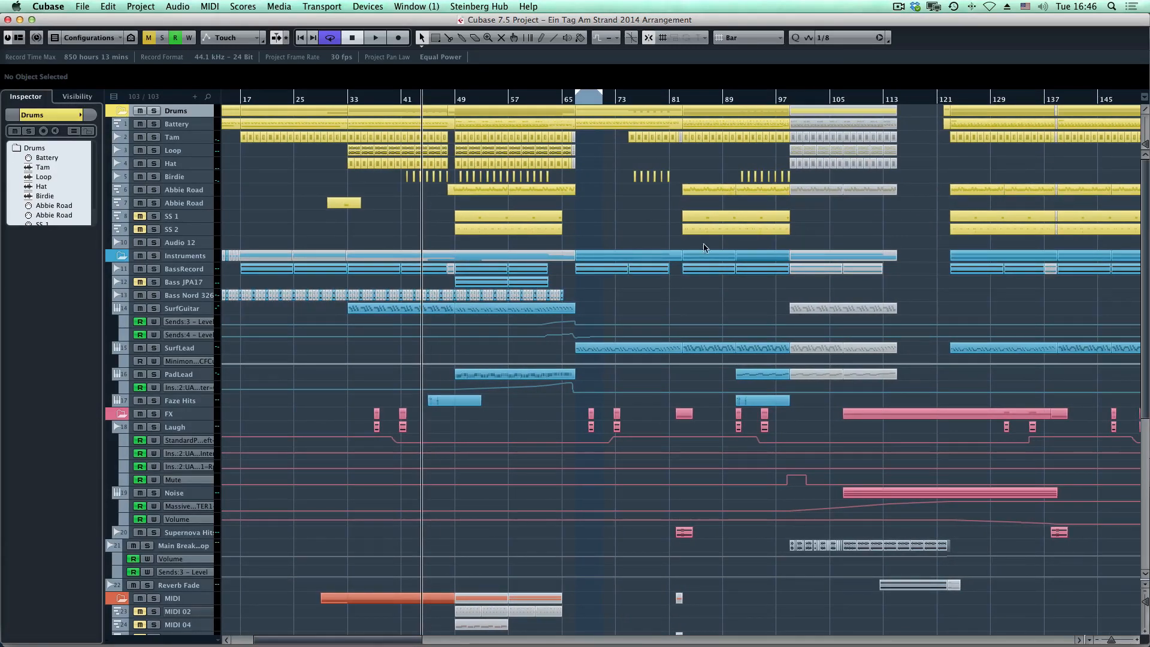
click(639, 99)
click(204, 353)
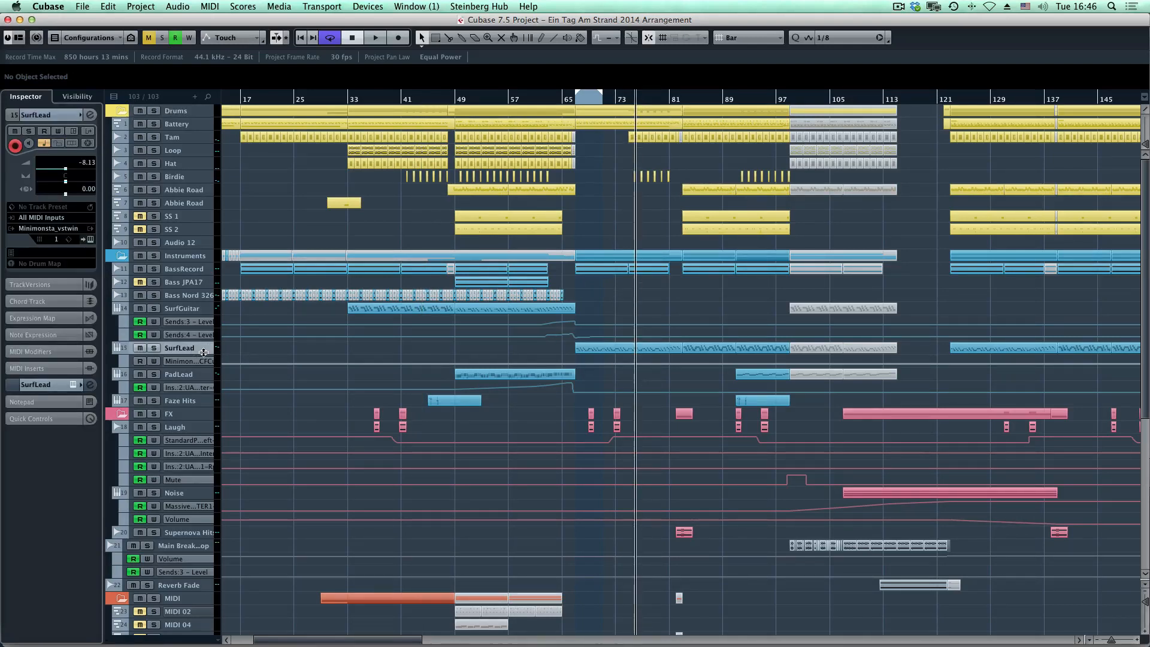
key(s)
key(space)
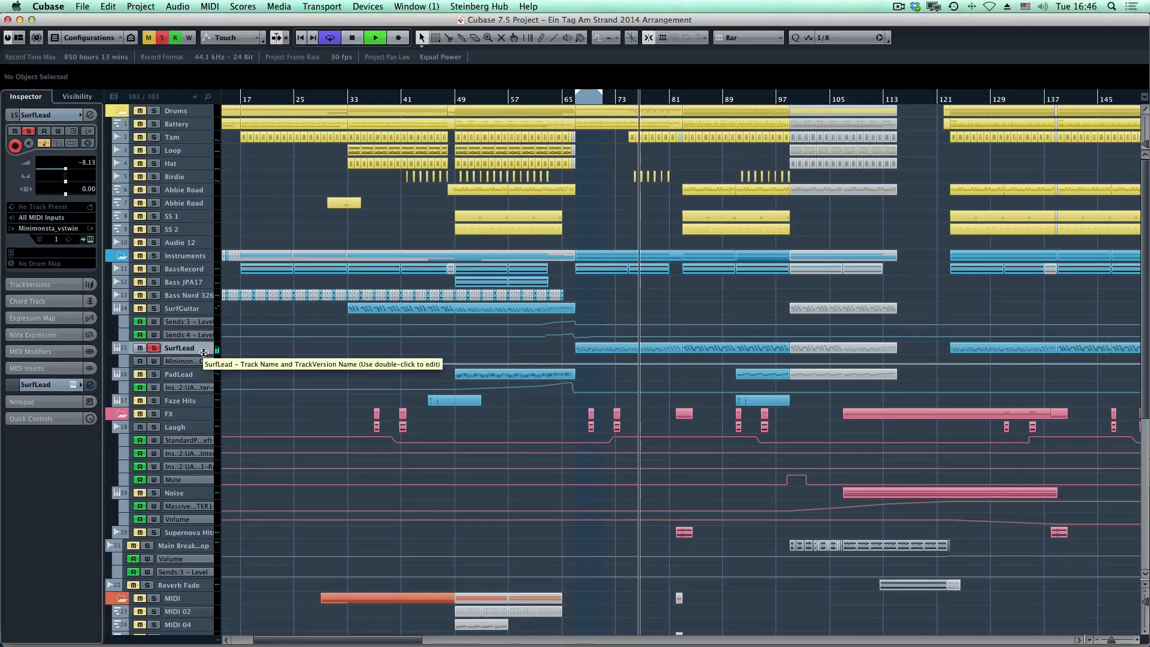
key(space)
key(s)
Step: Solo SurfGuitar and play it from bar 33
click(352, 101)
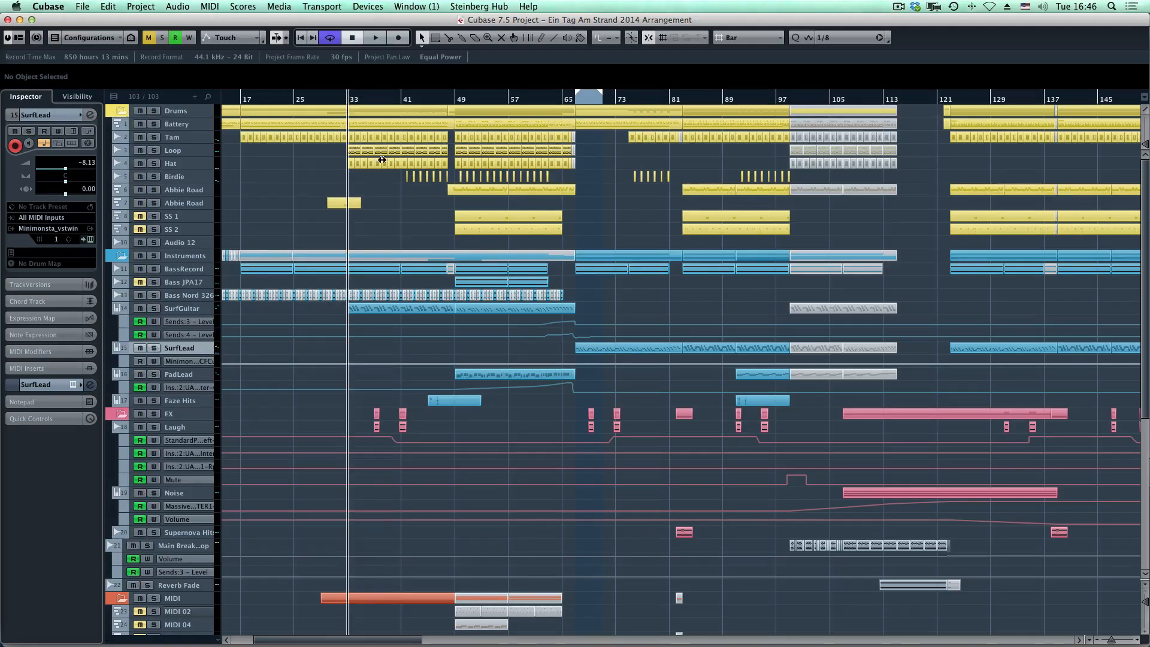
click(185, 309)
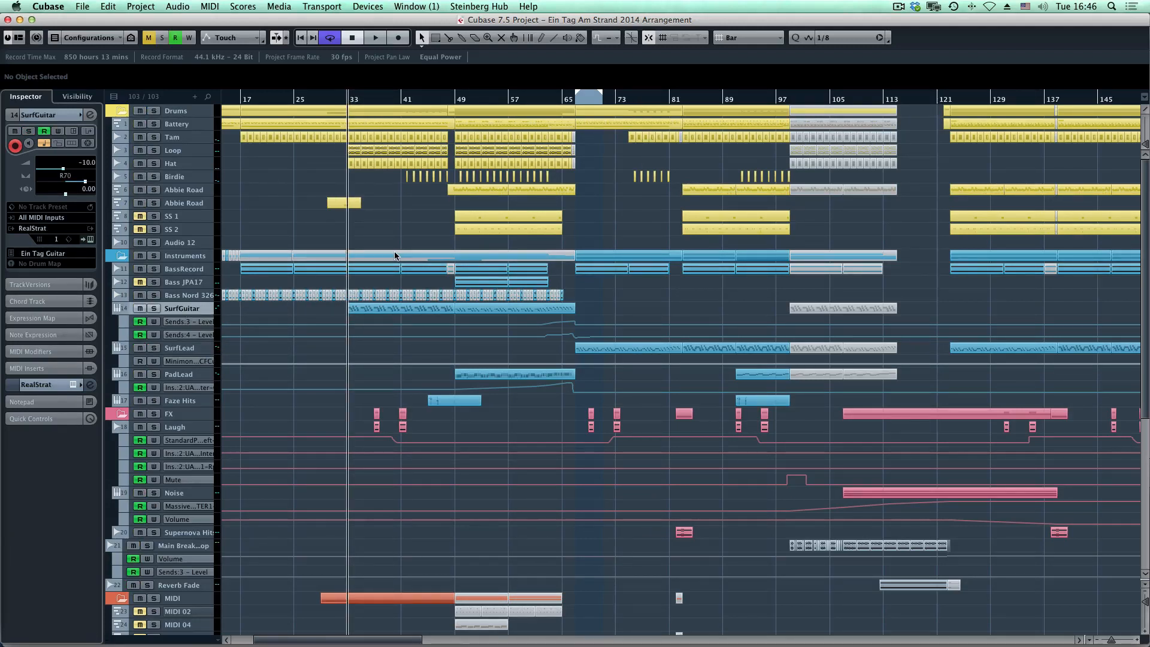
key(s)
key(space)
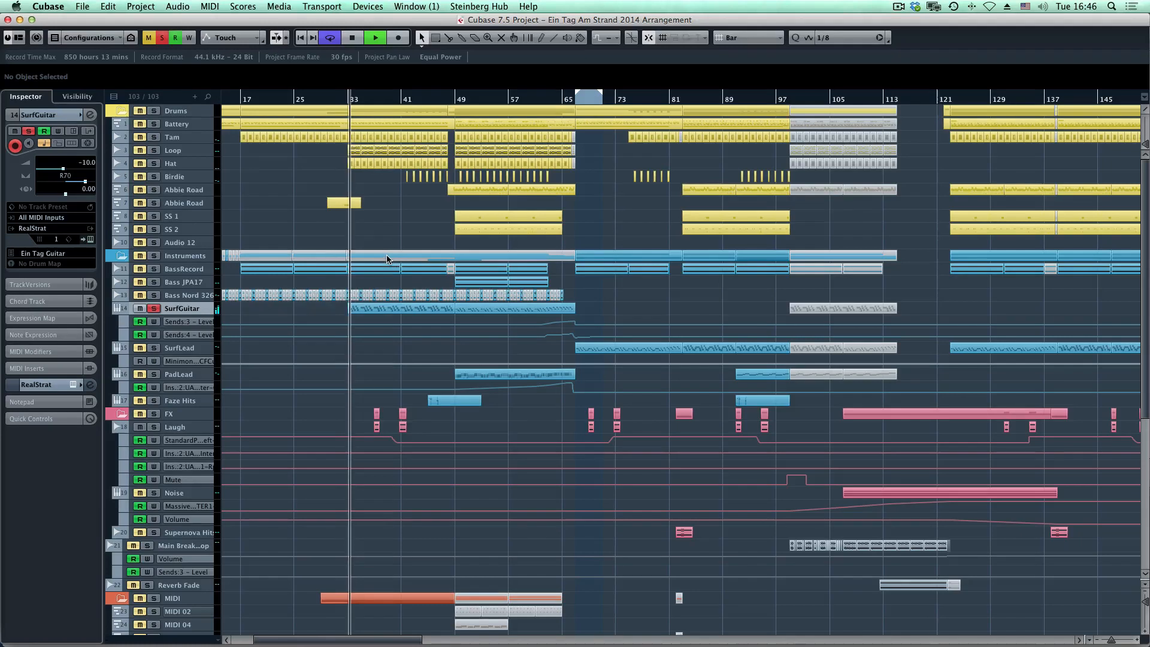
key(space)
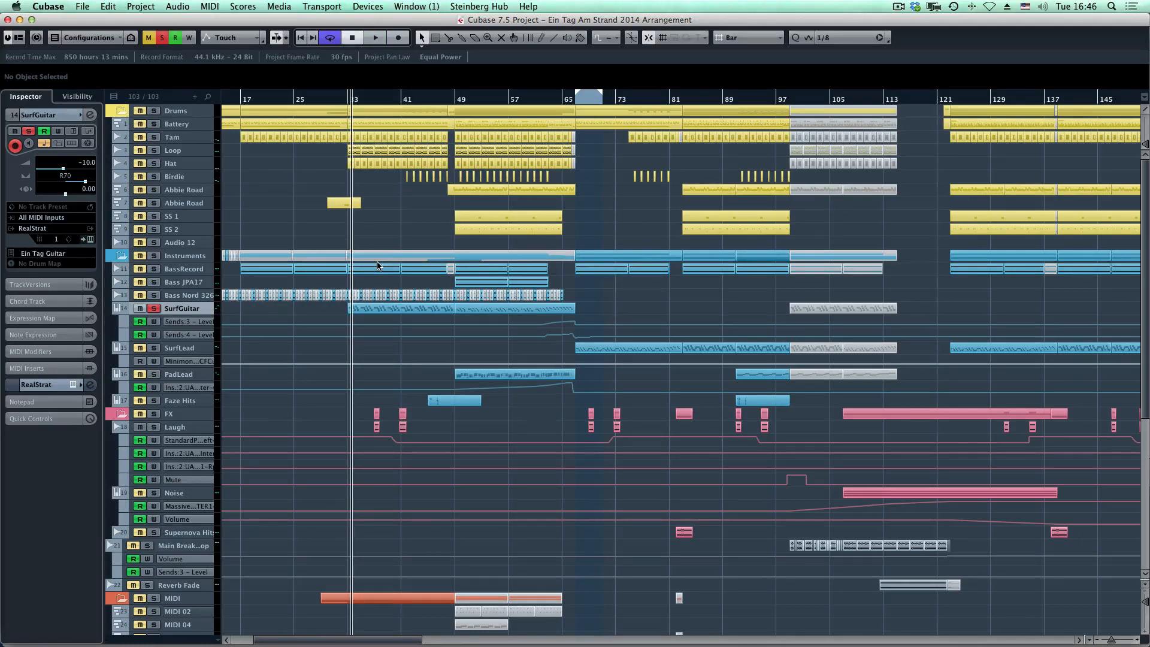
Step: Open SurfGuitar's RealStrat instrument, move its window clear of the arrangement, and close it after viewing the settings
key(e)
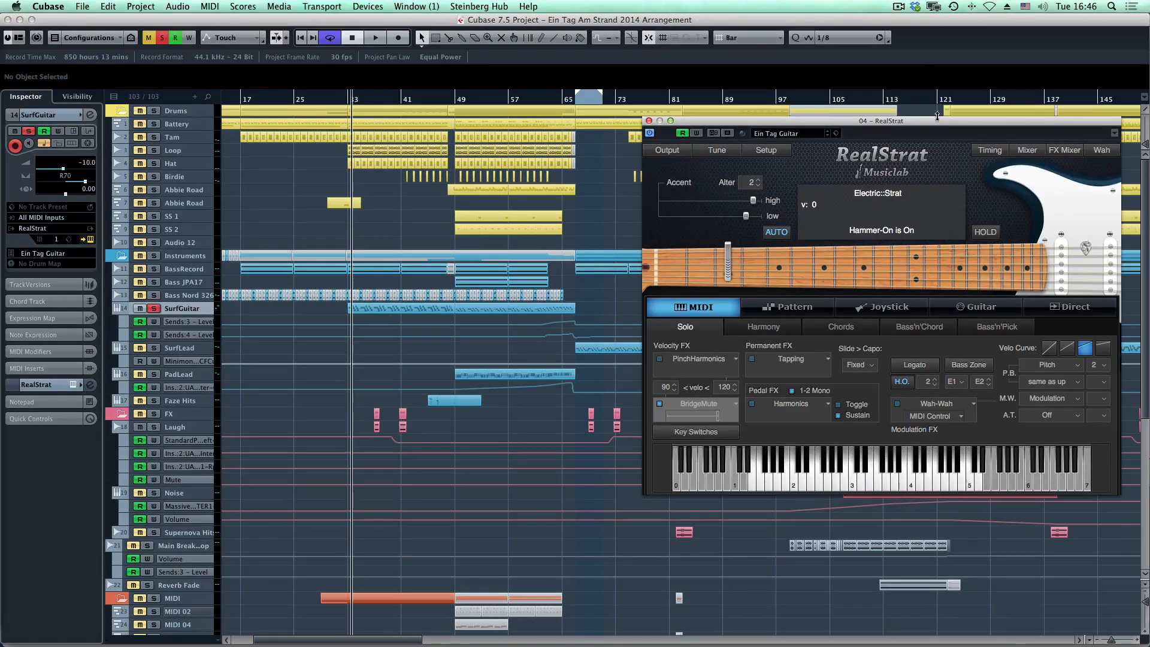
drag(956, 123, 905, 125)
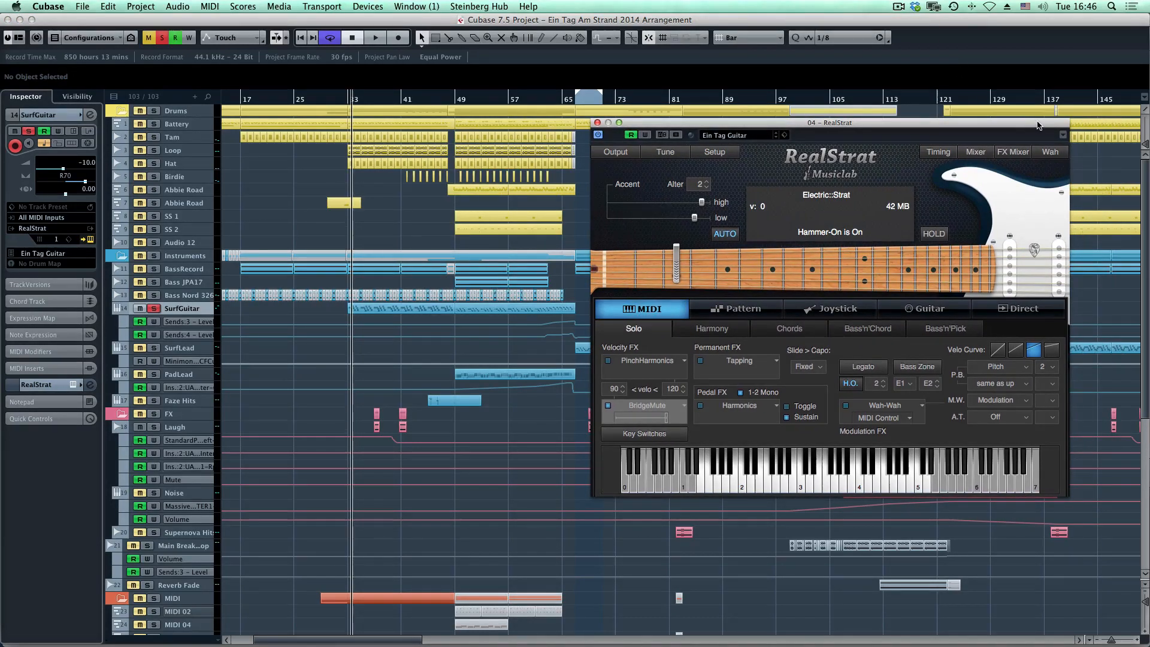
drag(1035, 126, 1086, 154)
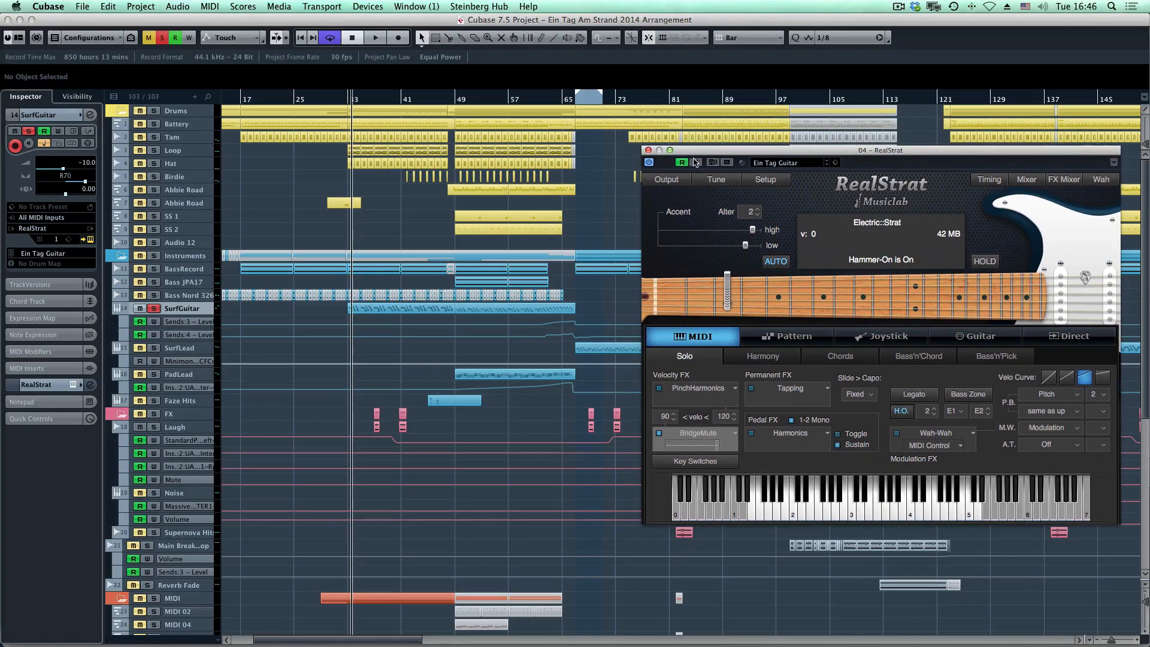
click(649, 151)
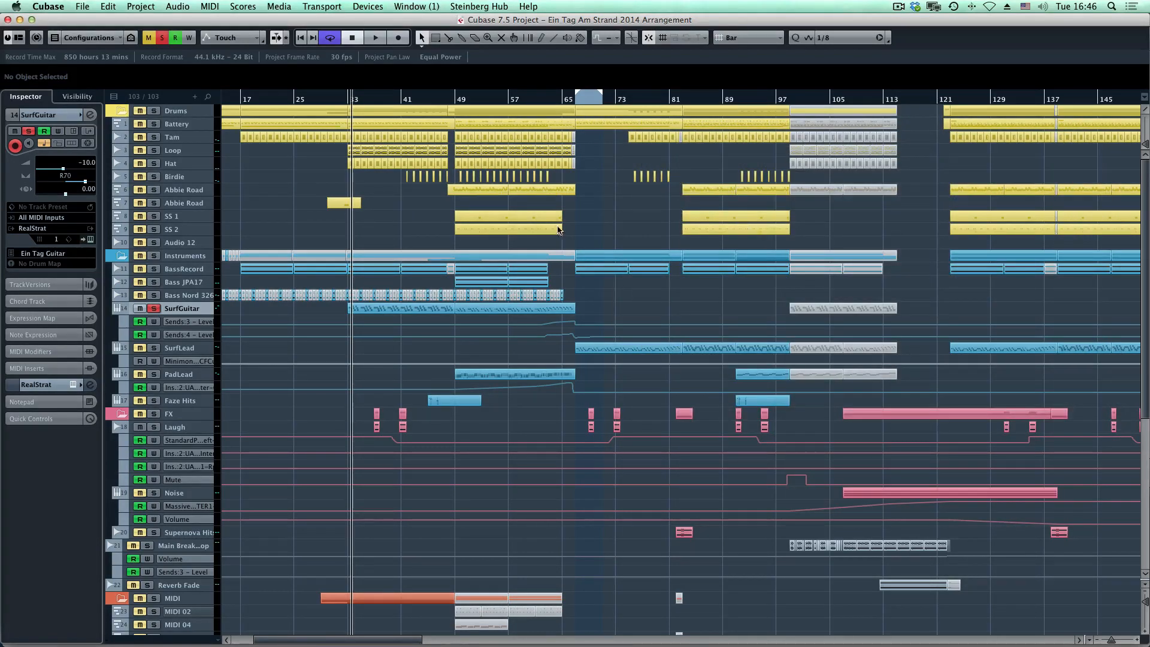
Step: Open SurfGuitar's Guitar Rig 4 insert and compare playback with the effect bypassed and active
key(e)
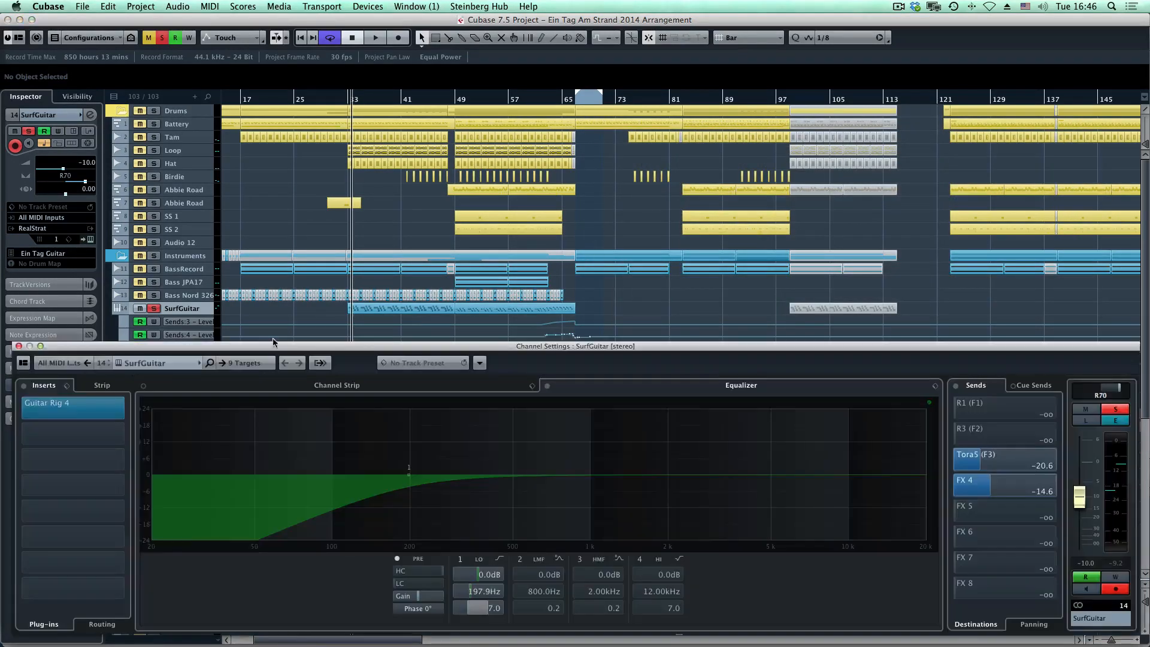
click(22, 409)
key(super+w)
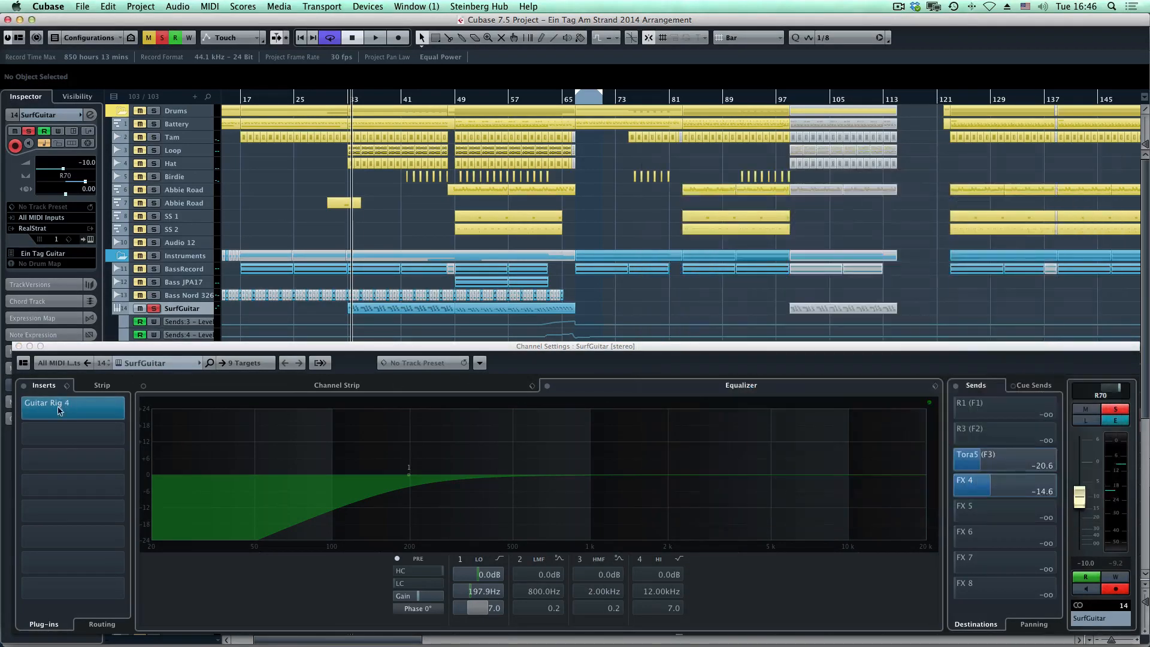
click(22, 410)
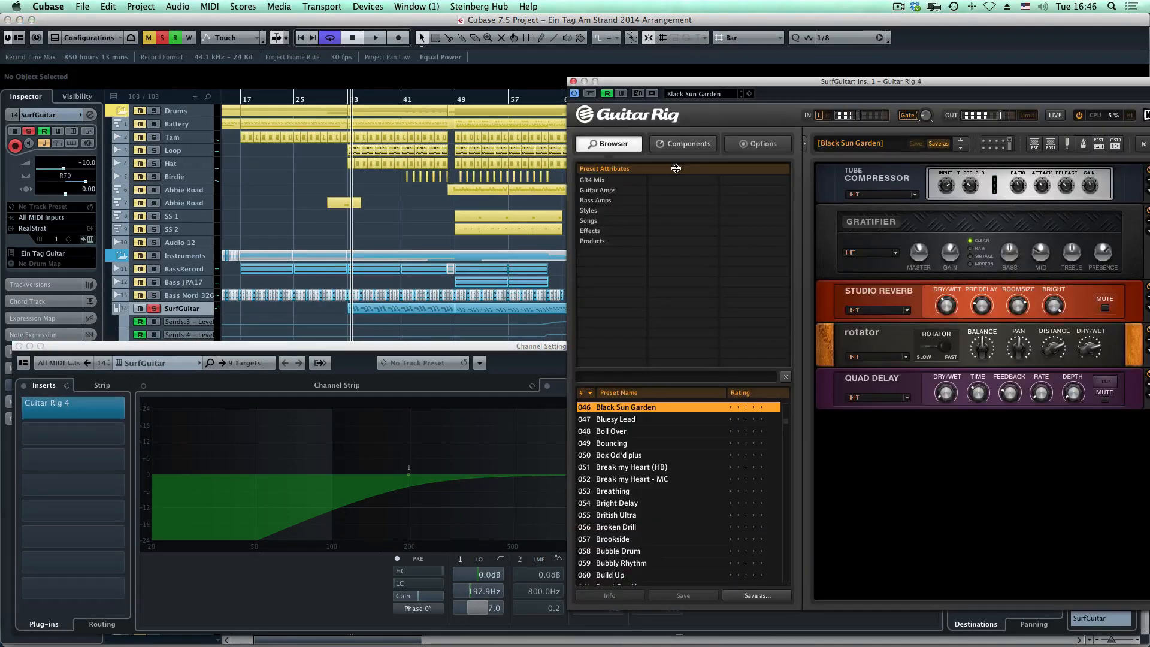
click(590, 94)
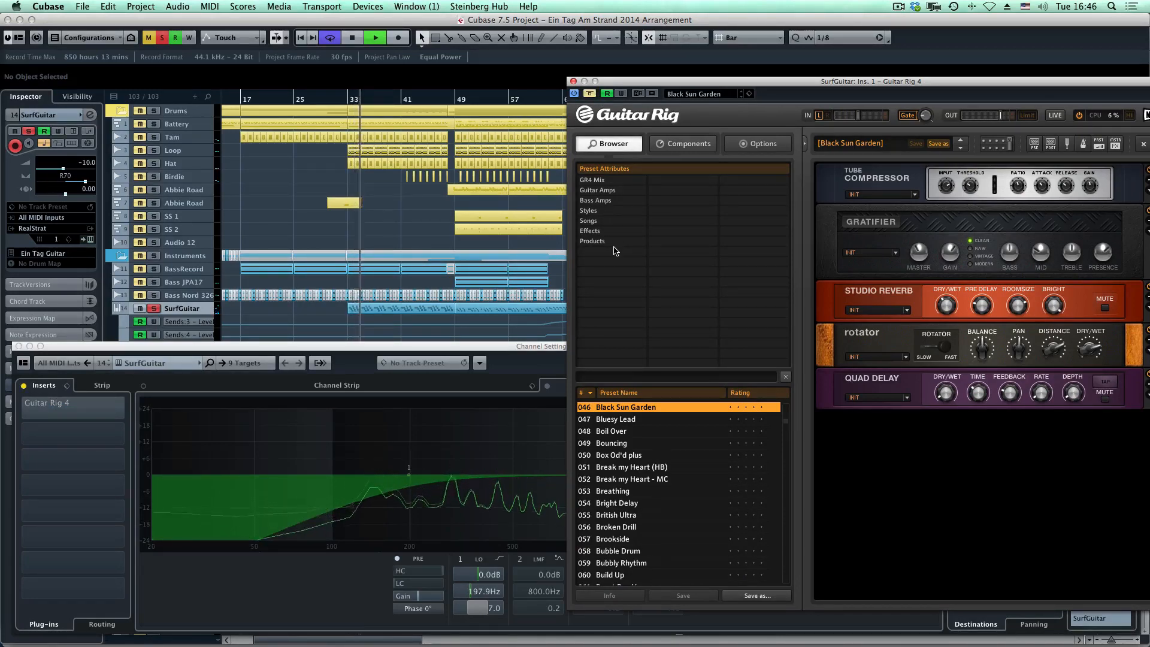
key(space)
click(591, 94)
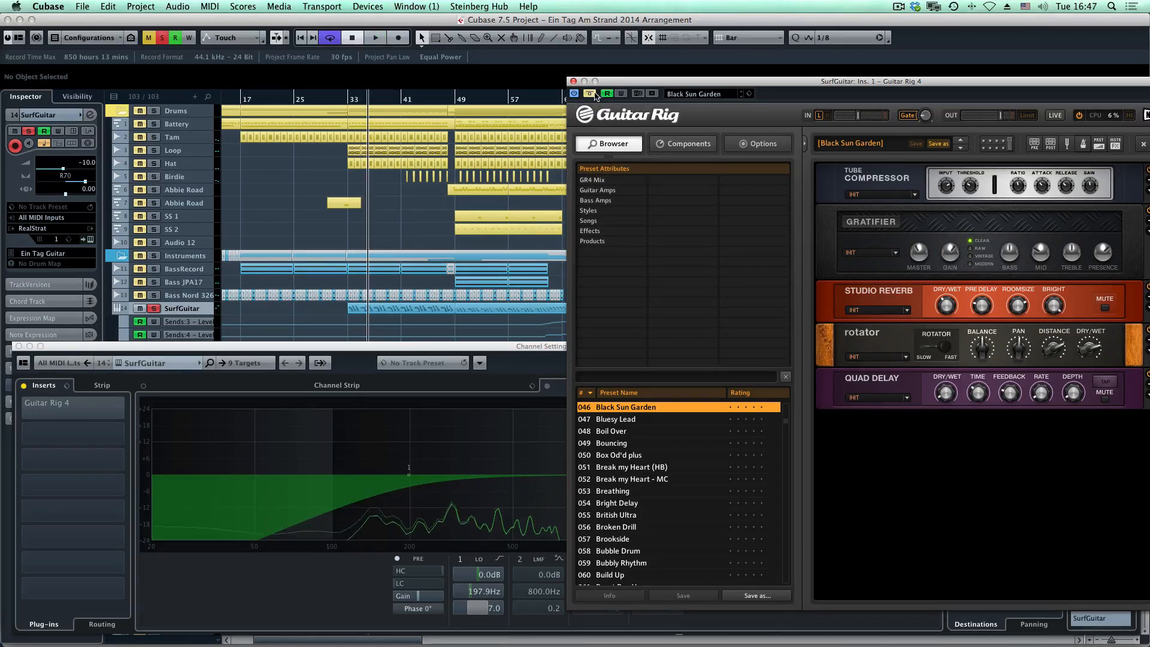
key(space)
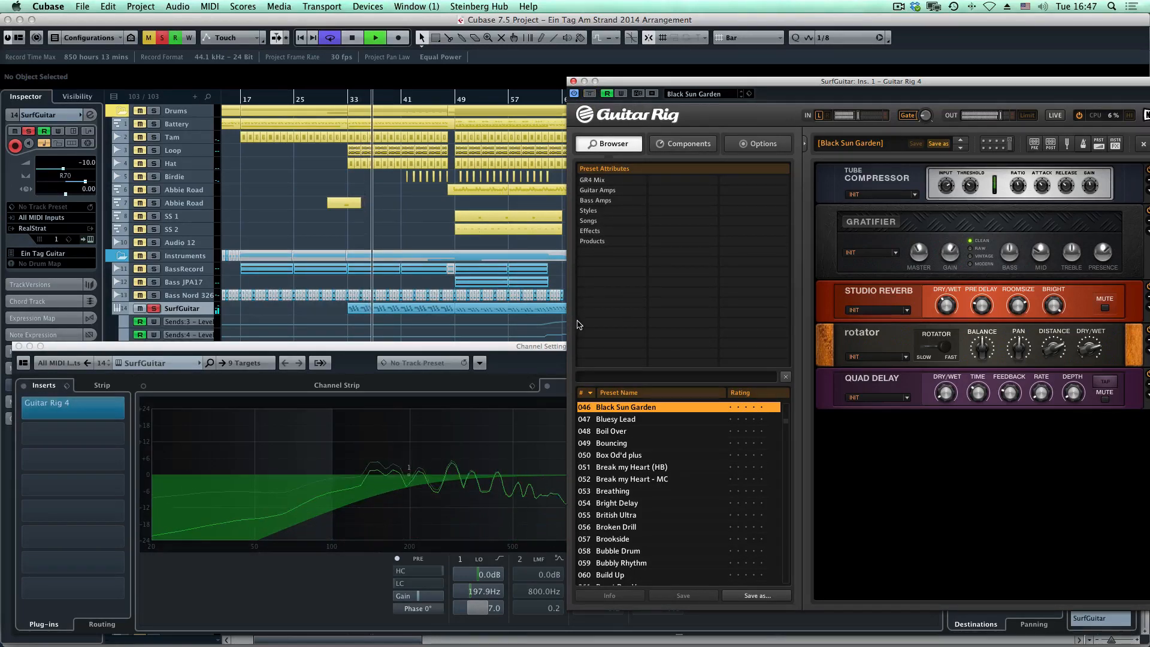
key(space)
click(574, 81)
Step: Examine the notes of SurfGuitar's Lead clip at bar 33 in the Key Editor and return to the arrangement
double_click(393, 307)
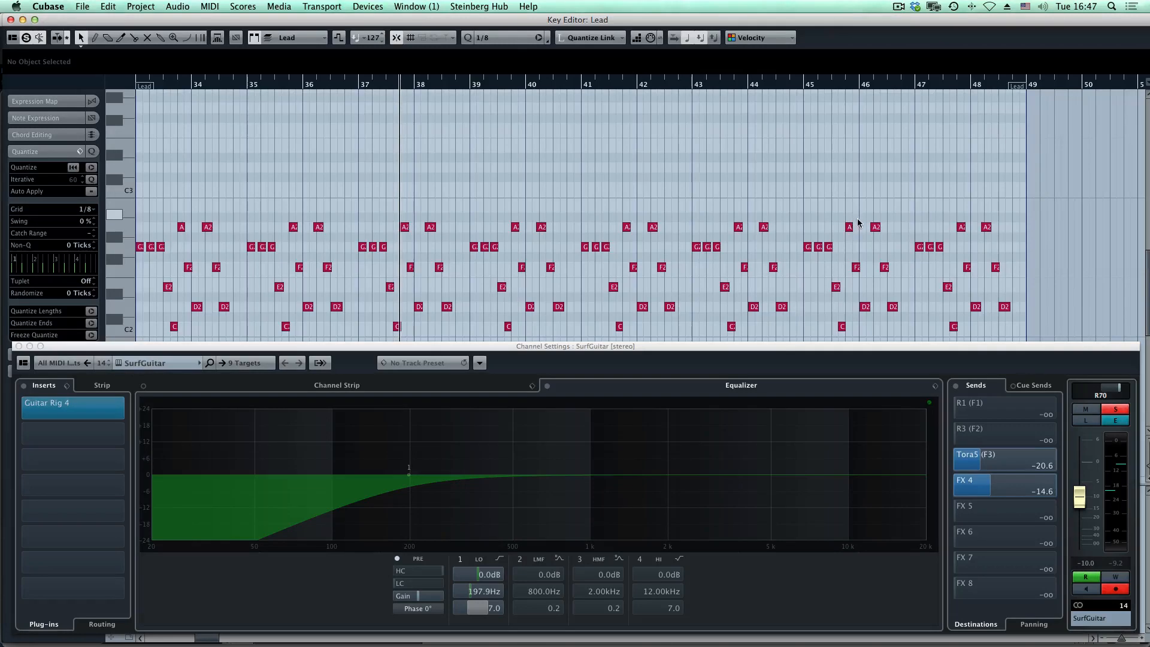
key(g)
key(g)
key(g)
key(super+w)
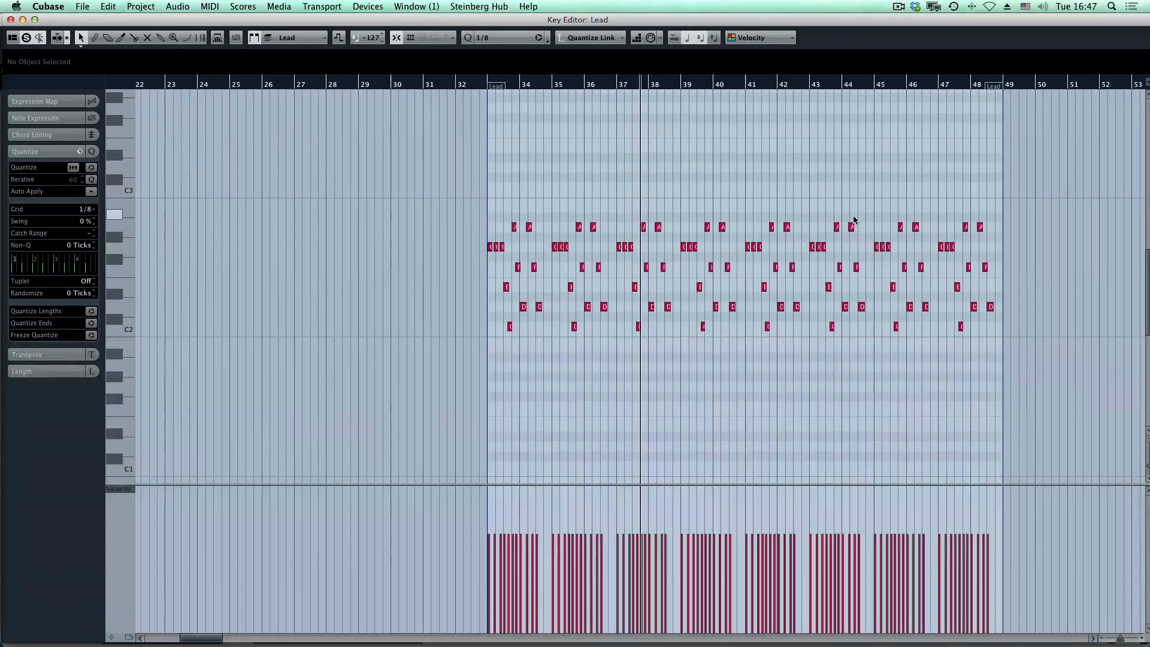
key(super+w)
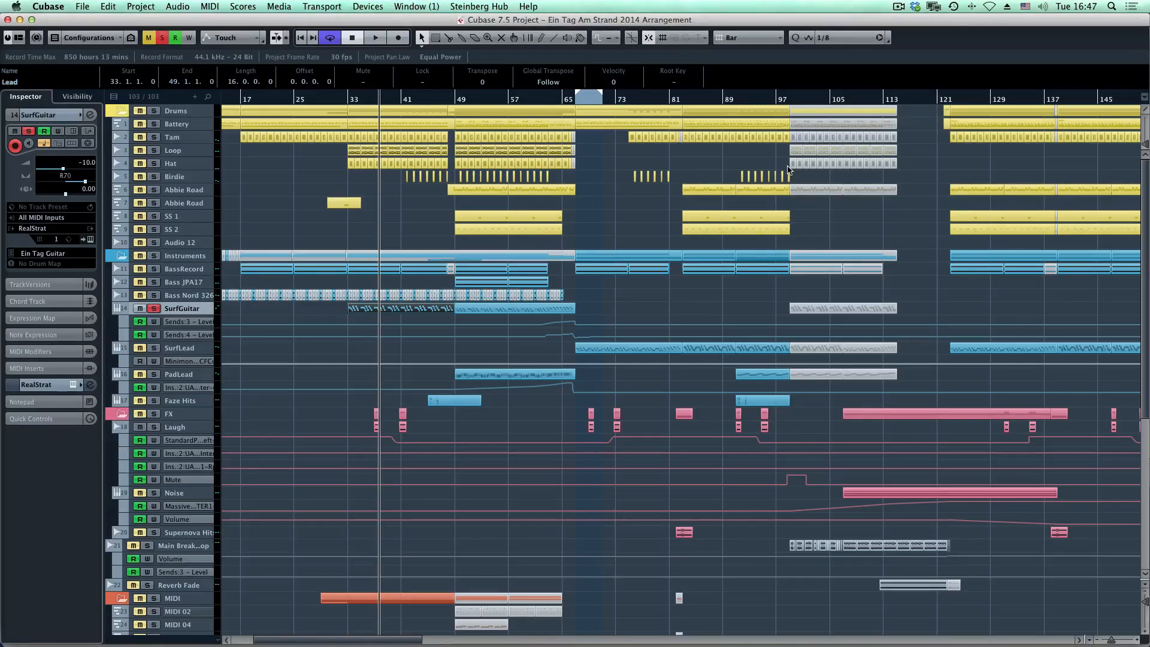
Step: Clear the SurfGuitar solo and audition PadLead up to around bar 63, comparing it in solo and within the full mix
click(162, 38)
click(356, 249)
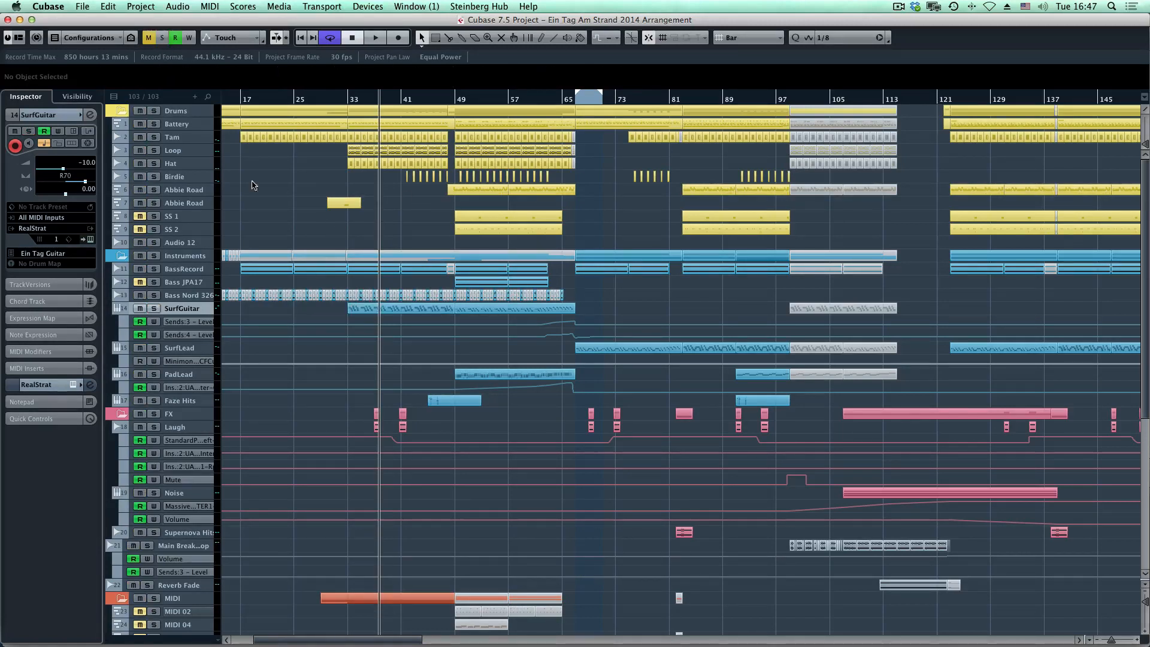
click(461, 102)
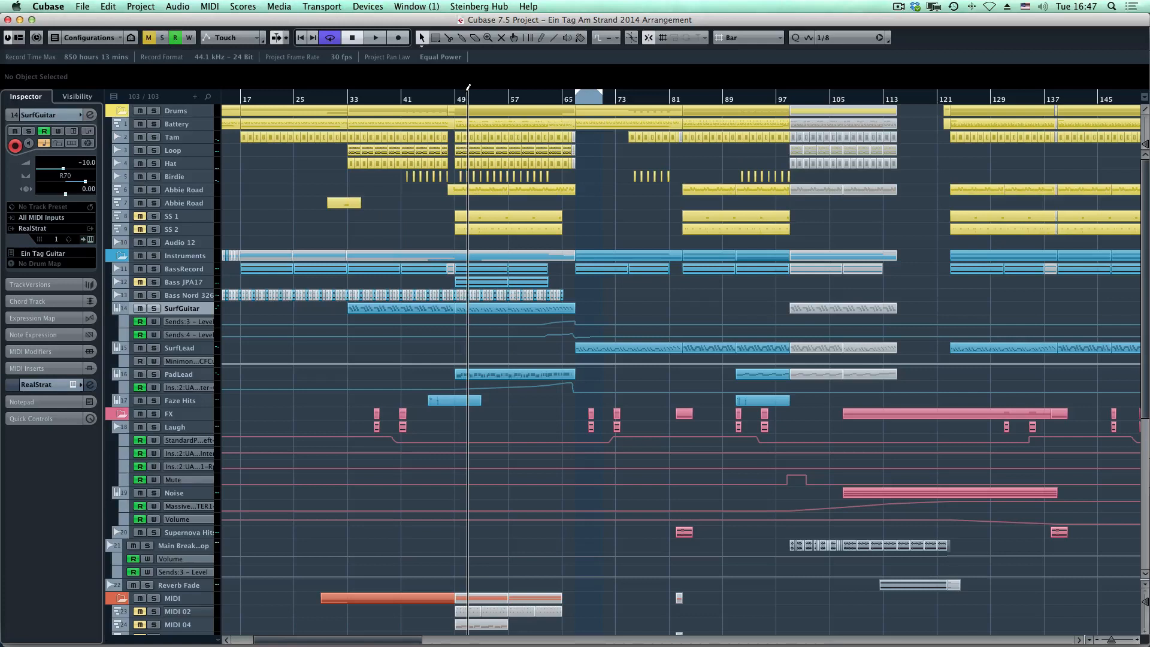
click(180, 374)
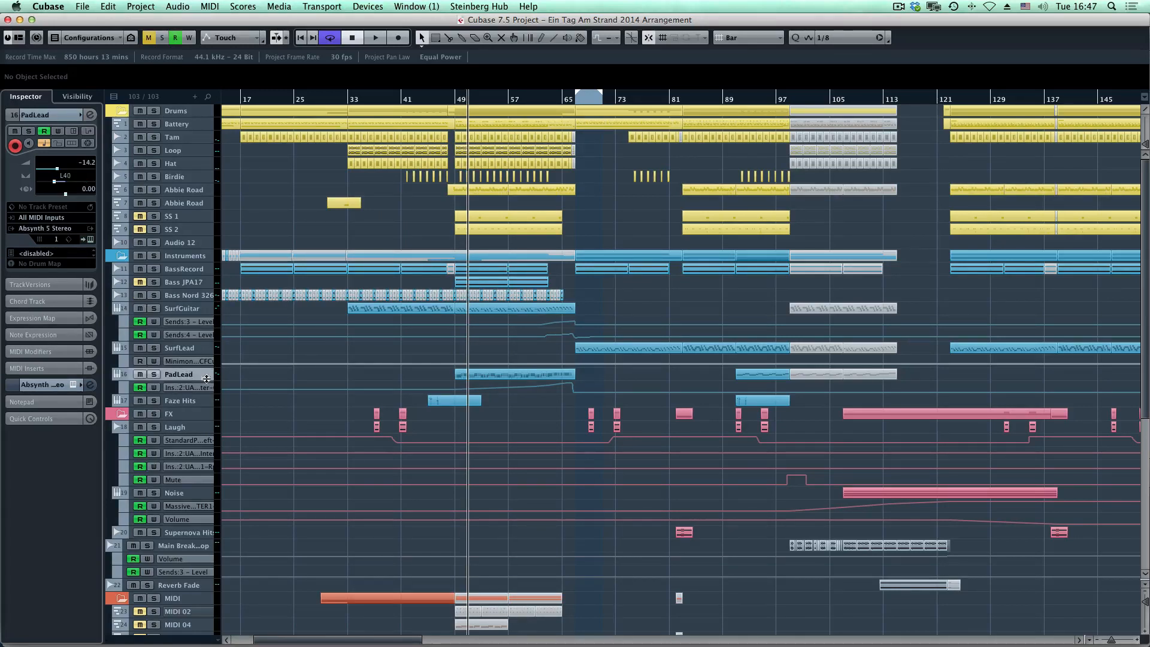
click(153, 374)
key(space)
key(space)
click(535, 103)
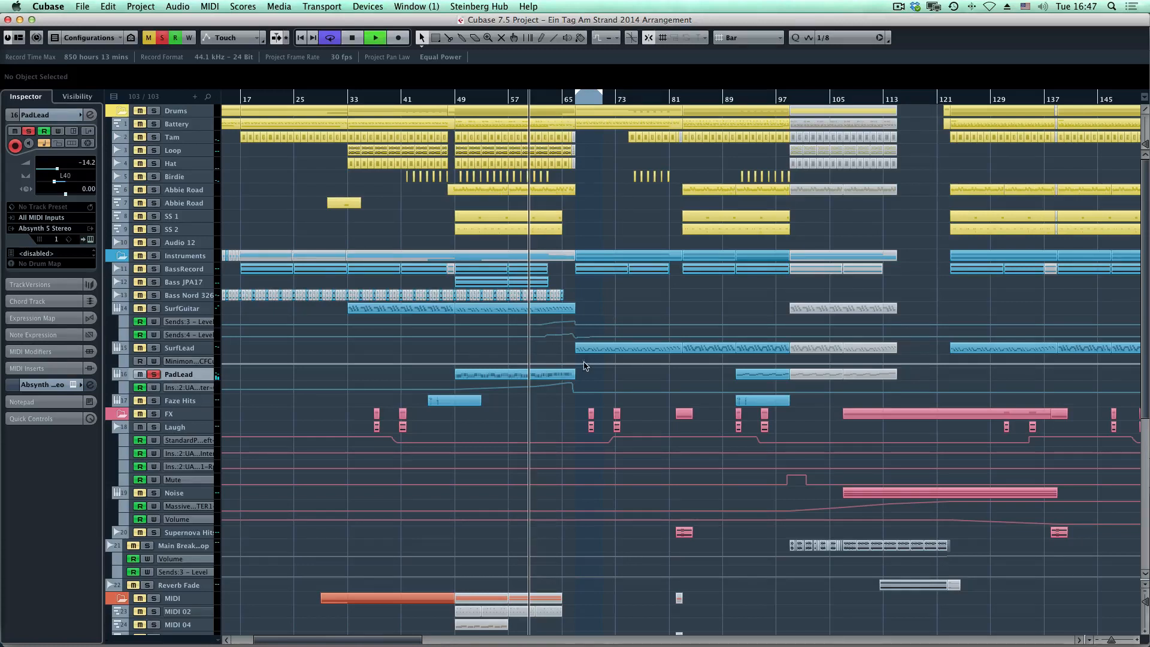
key(s)
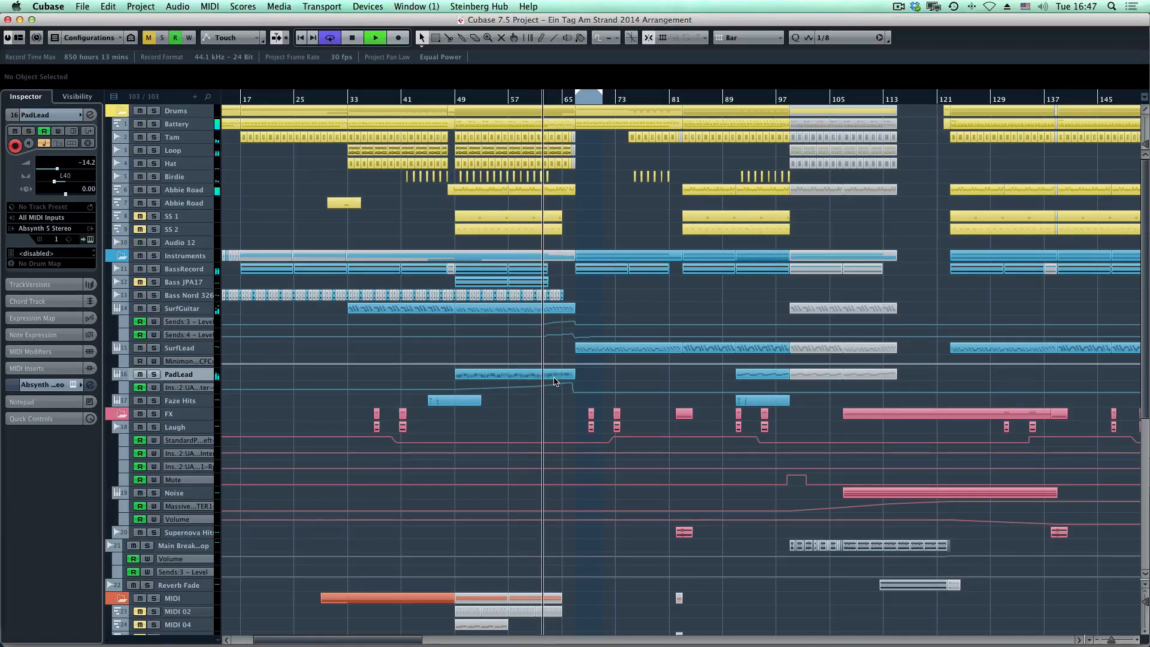
key(s)
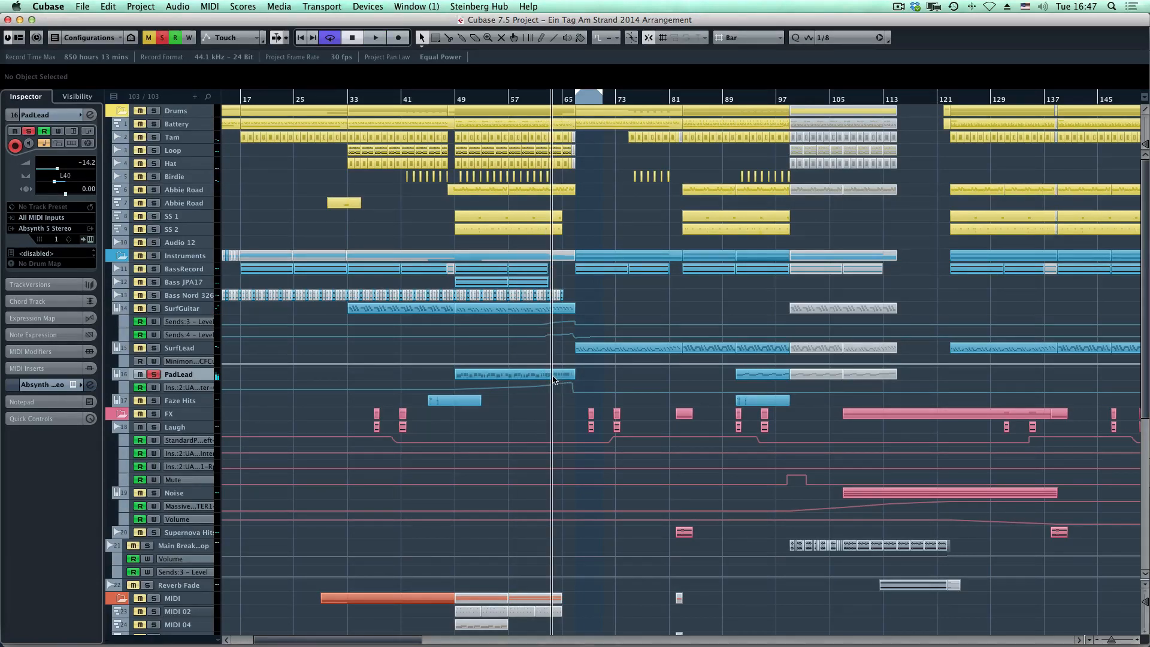
Step: Examine the PadLead clip's notes from bar 57 in the Key Editor and return to the arrangement
click(550, 377)
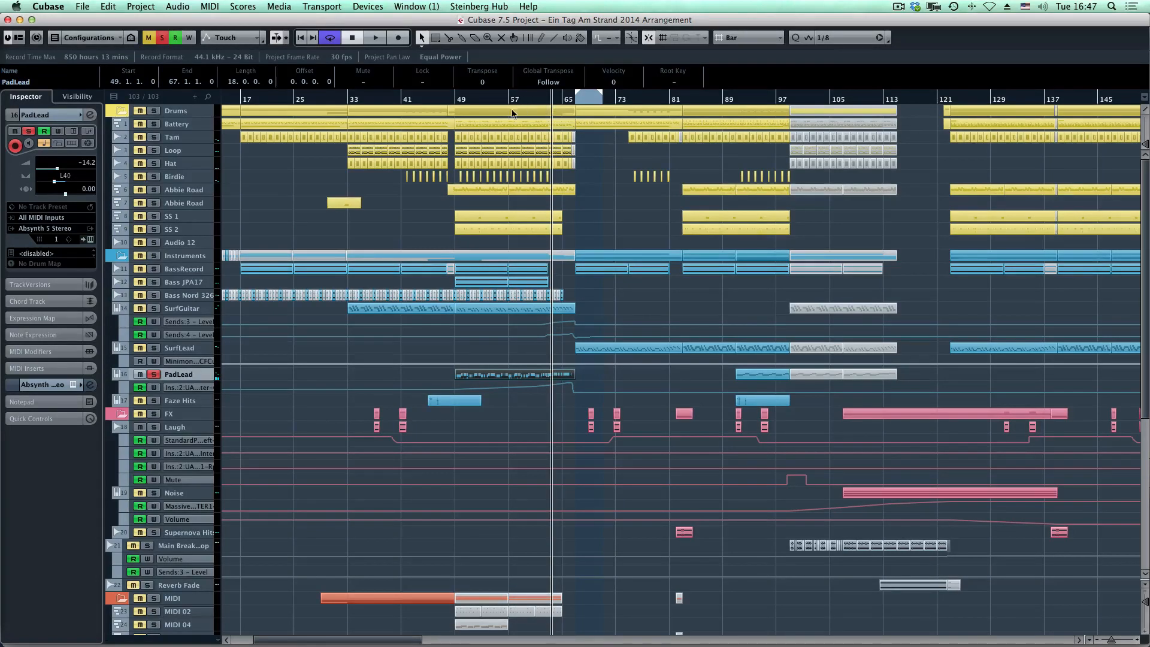
key(Return)
drag(410, 83, 388, 110)
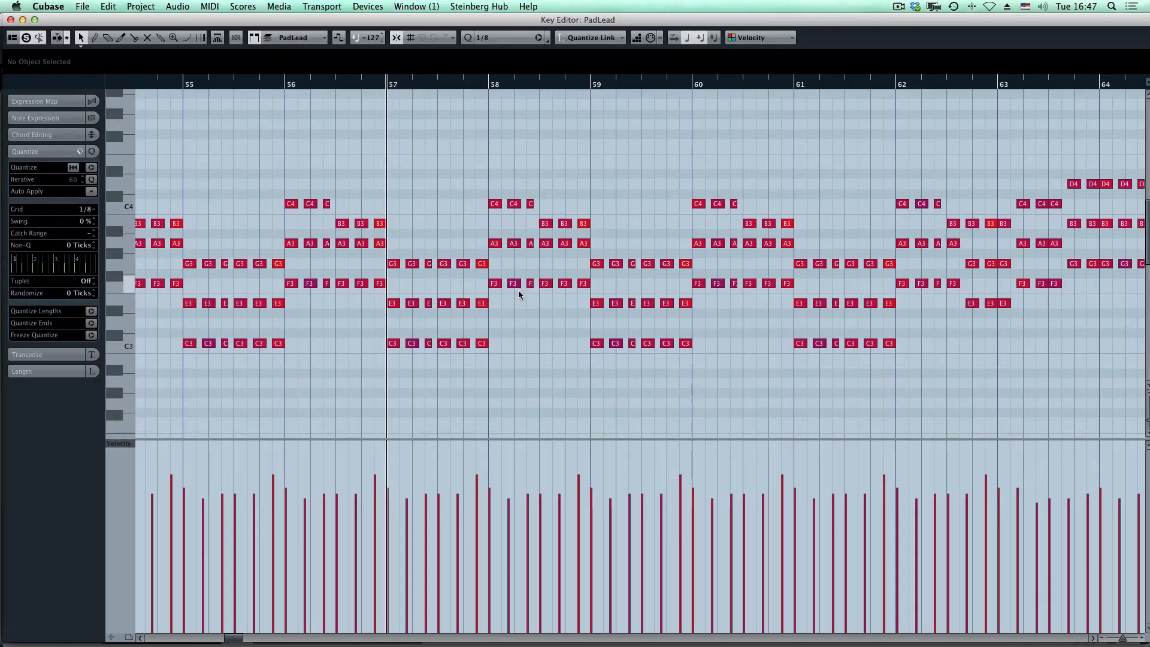
key(g)
key(g)
key(g)
key(g)
key(g)
key(g)
key(Return)
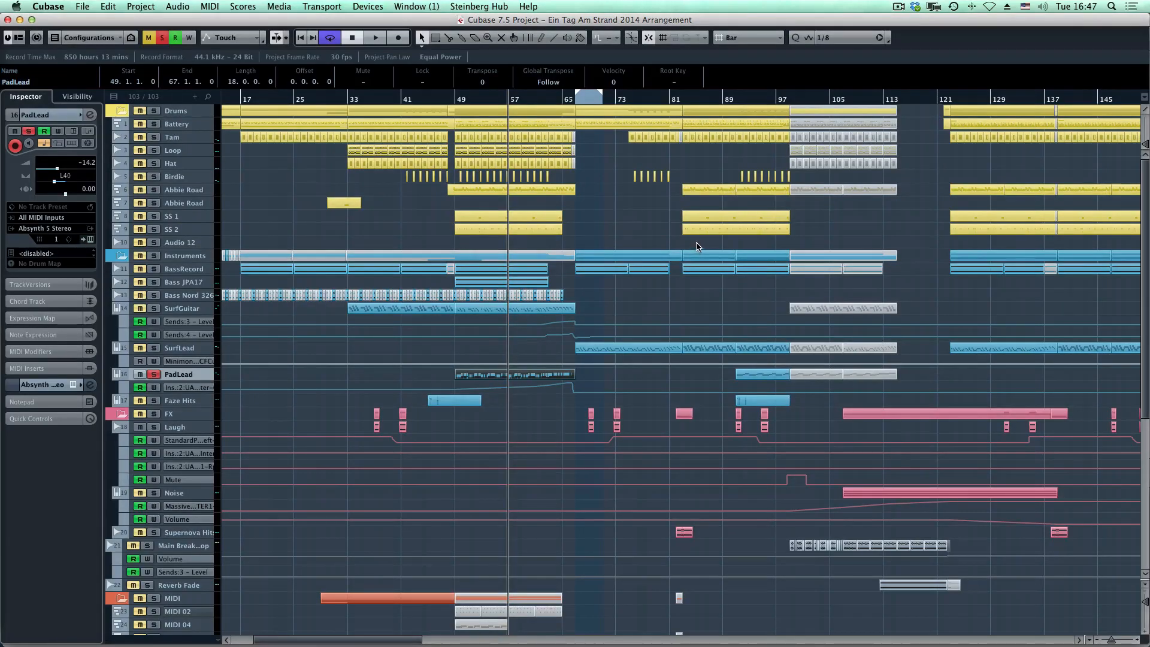
Step: View PadLead's Absynth 5 instrument and play the track from bar 57 with its channel settings open
key(e)
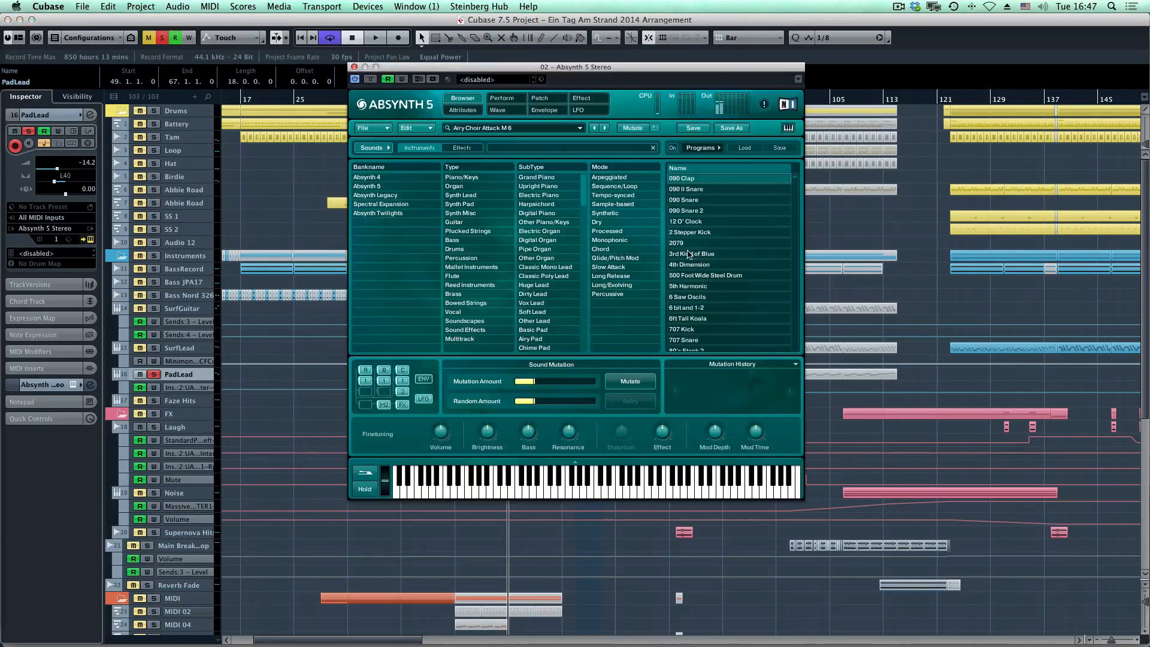
key(super+w)
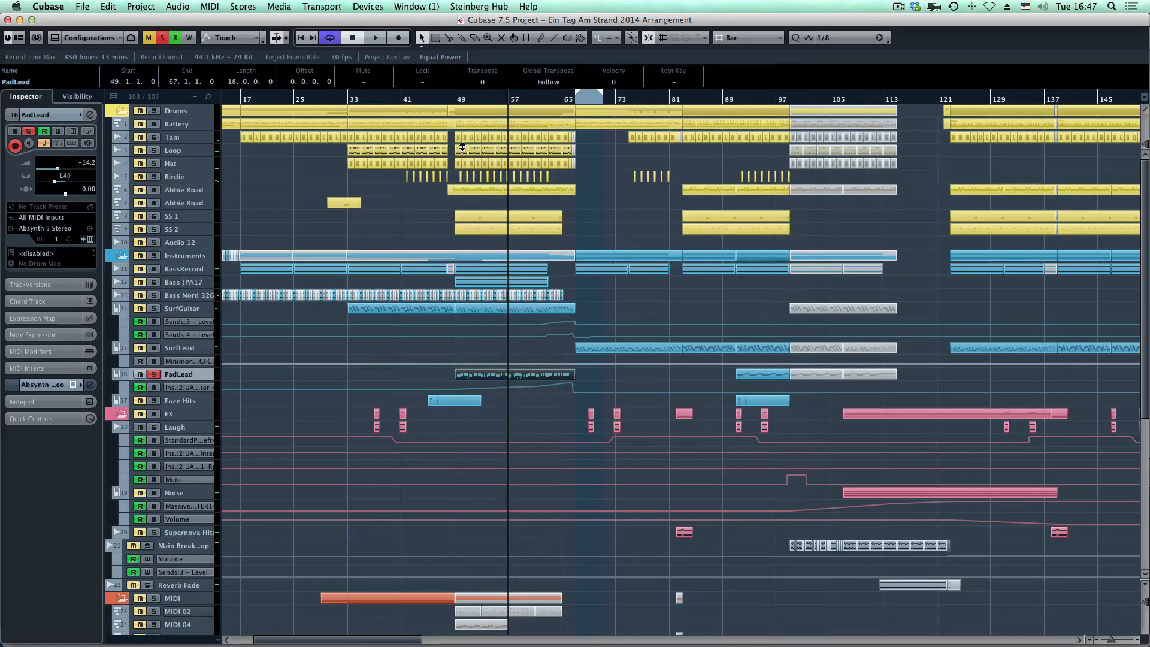
key(e)
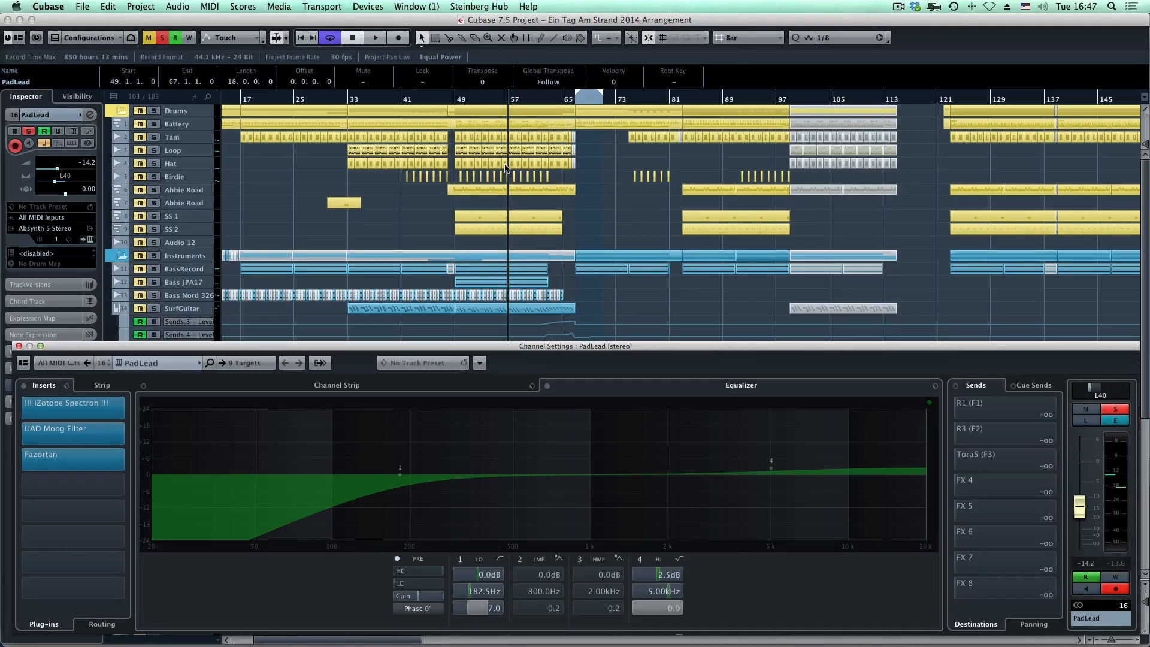
key(space)
key(space)
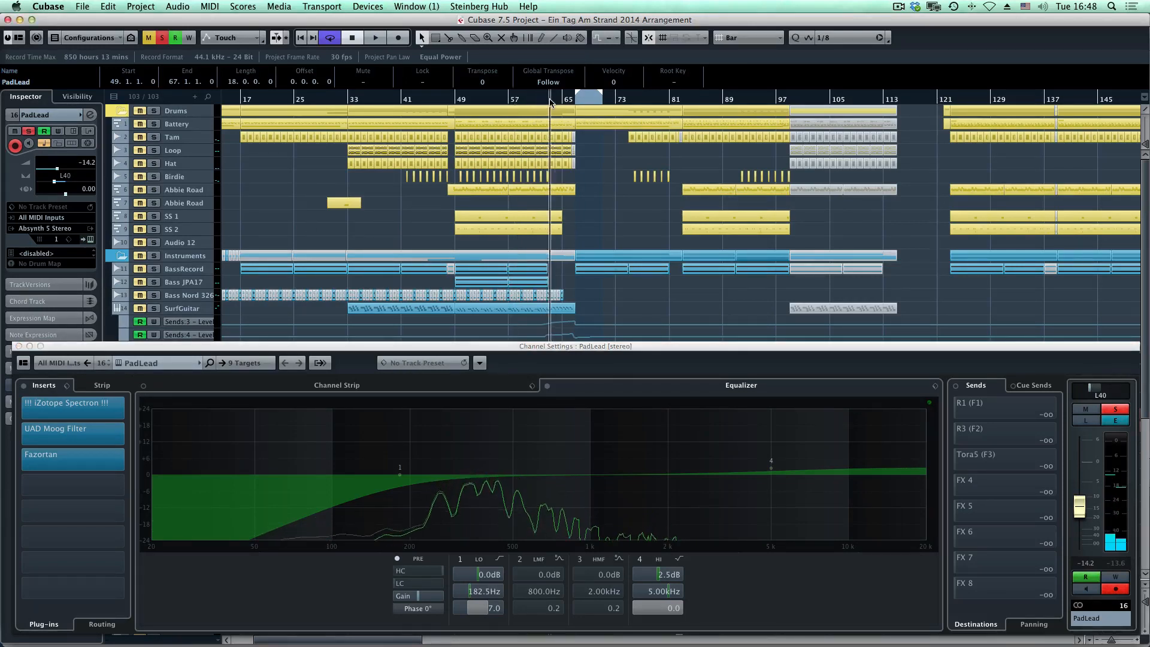
Step: Open PadLead's Fazortan insert and play from around bar 49, comparing the phaser bypassed and active
click(78, 462)
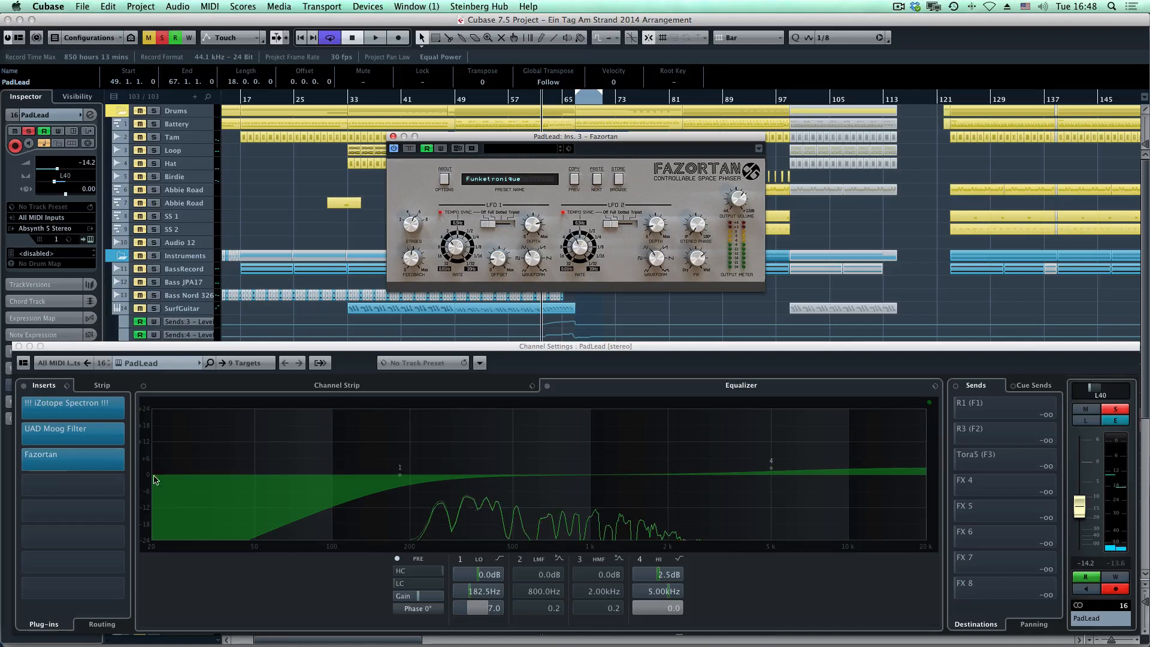
click(451, 99)
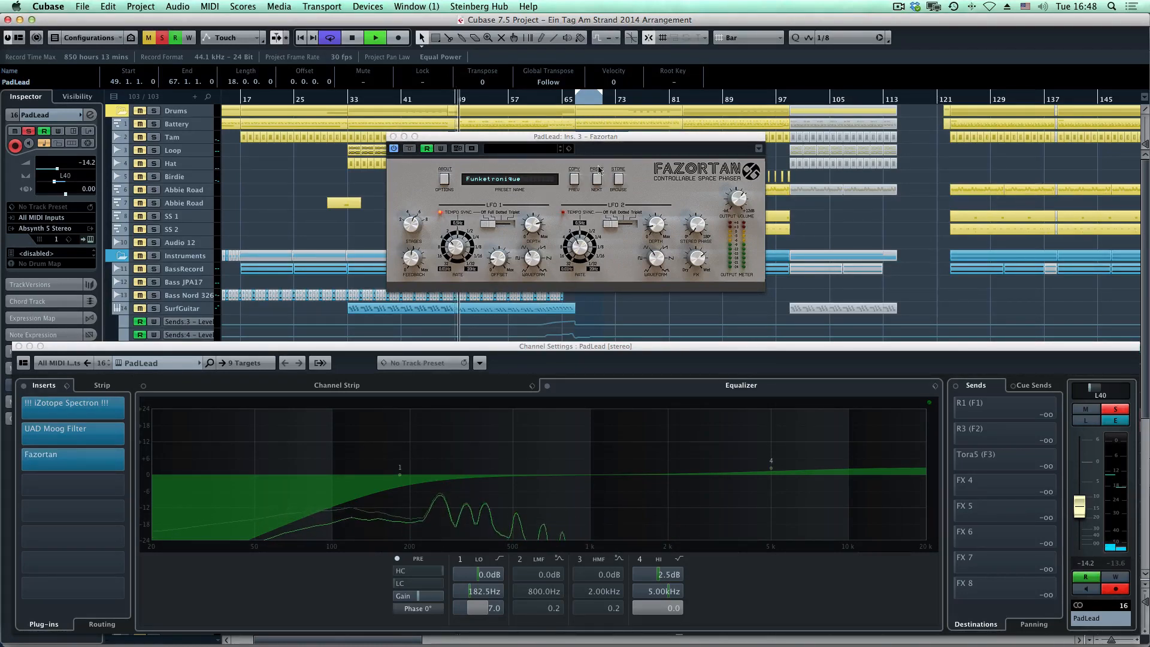
click(411, 149)
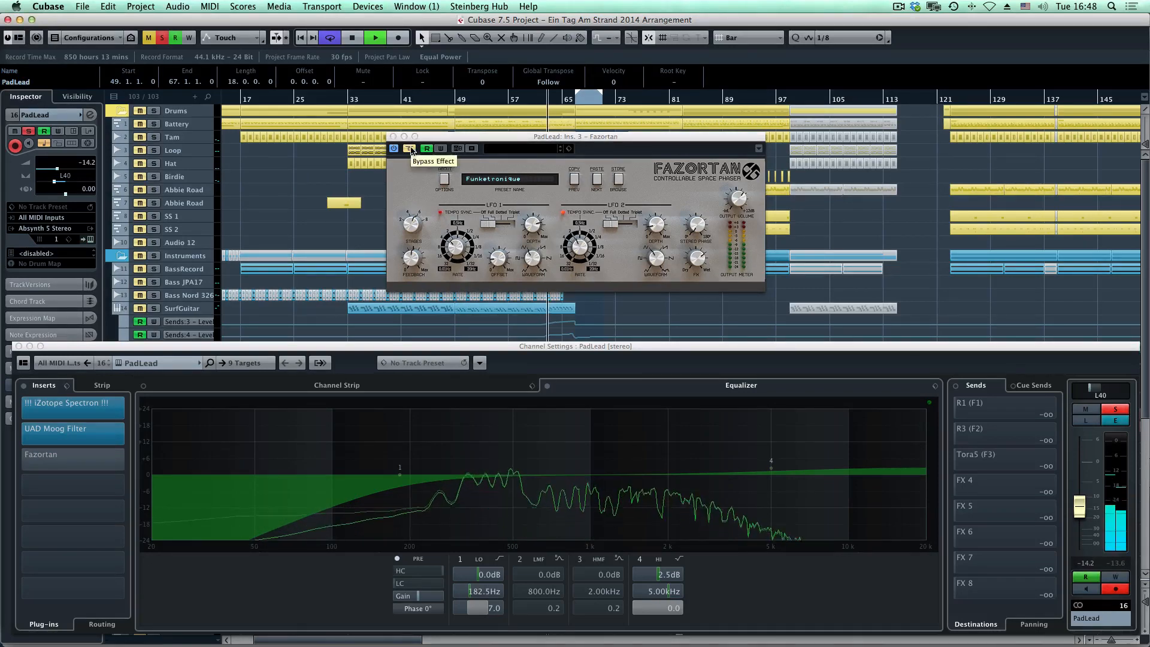
key(space)
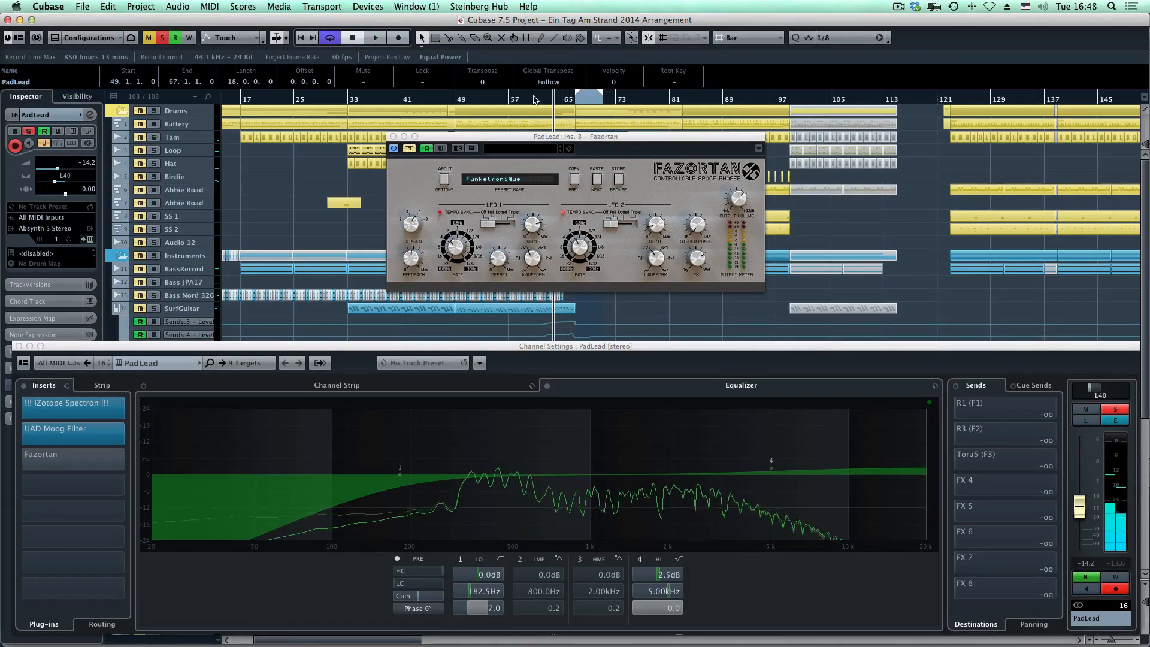
click(411, 150)
key(space)
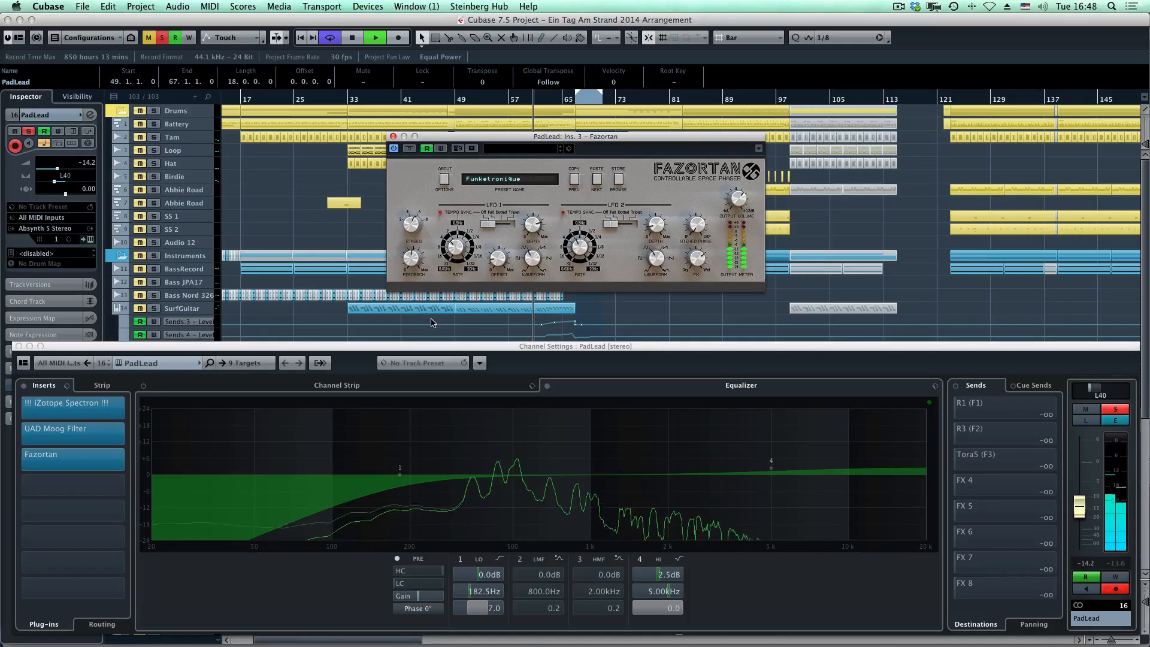
click(409, 150)
click(409, 150)
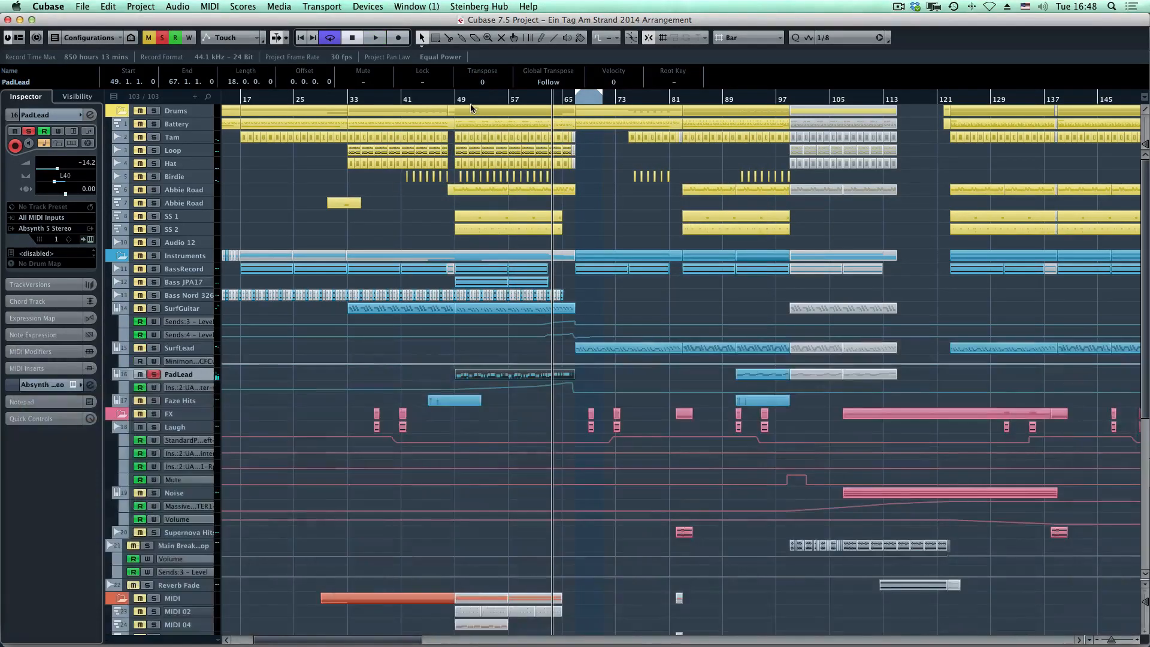
Step: Play the full mix without solos from around bar 53
click(485, 98)
key(space)
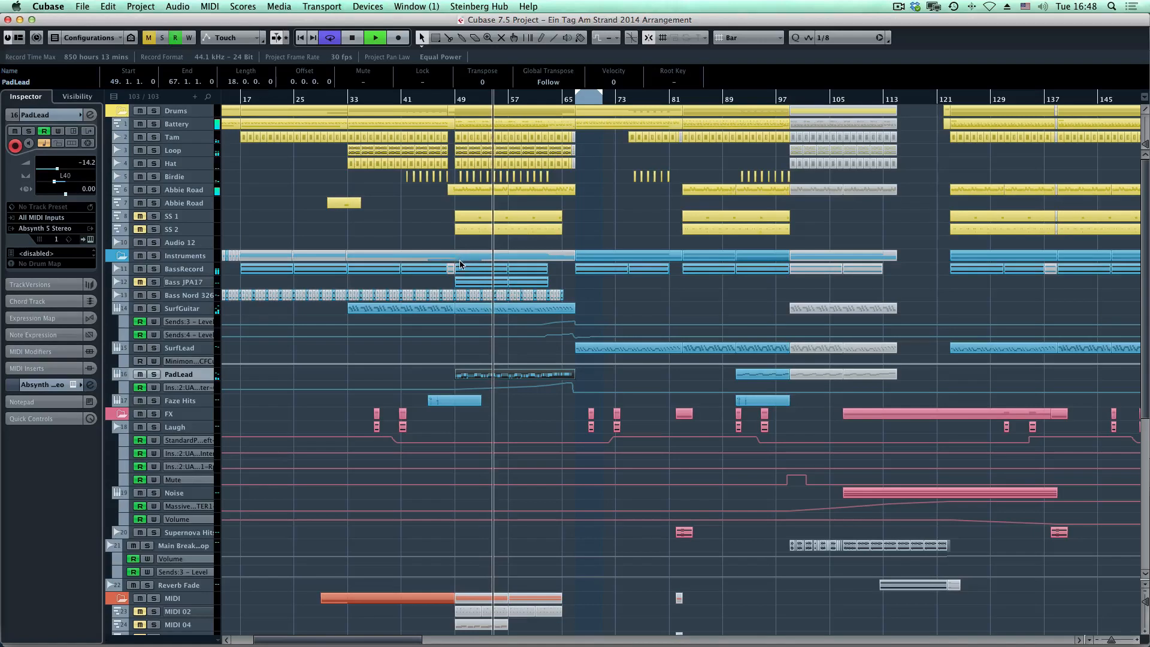
key(space)
Step: Play the arrangement briefly from around bar 37 and return the cursor to bar 49
click(194, 189)
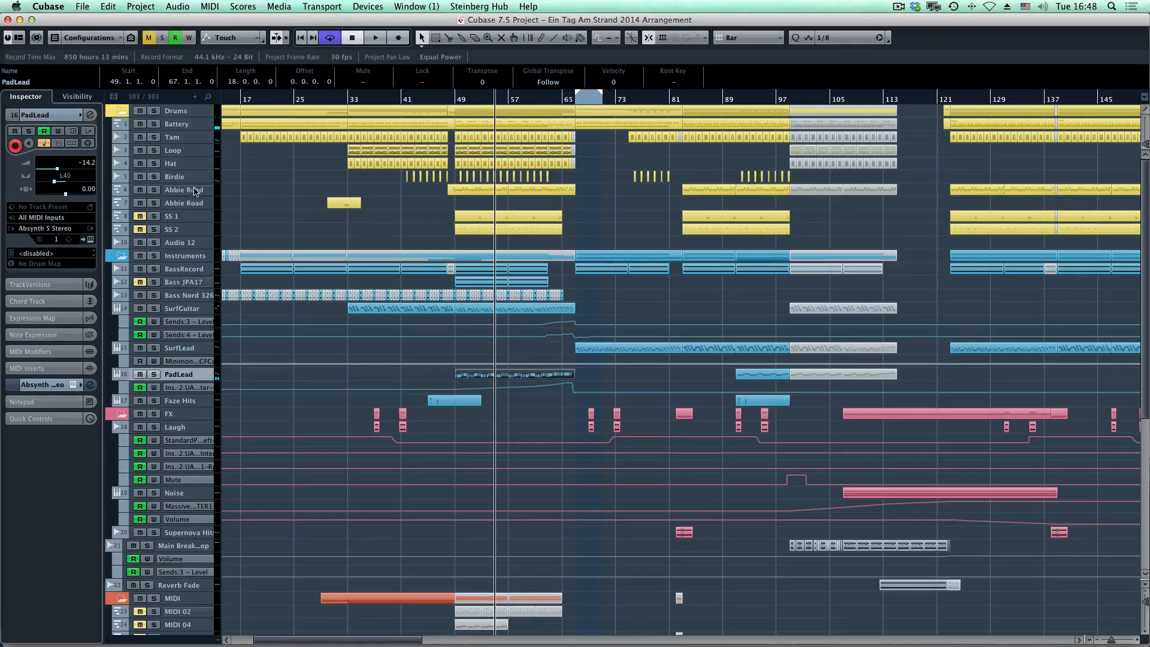
click(202, 110)
click(378, 100)
key(space)
key(space)
click(455, 100)
Step: Solo the first Abbie Road track and view its Kontakt 4 instrument with the Abbey Road 60s Drums kit
drag(424, 191, 568, 192)
click(458, 207)
click(189, 190)
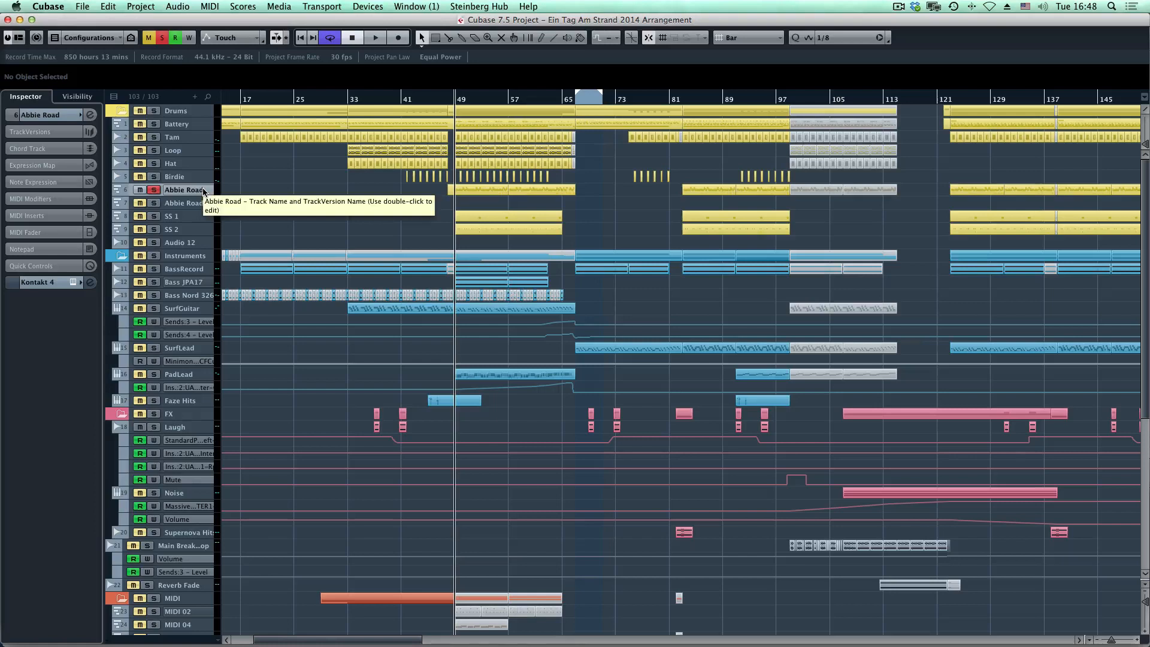
key(e)
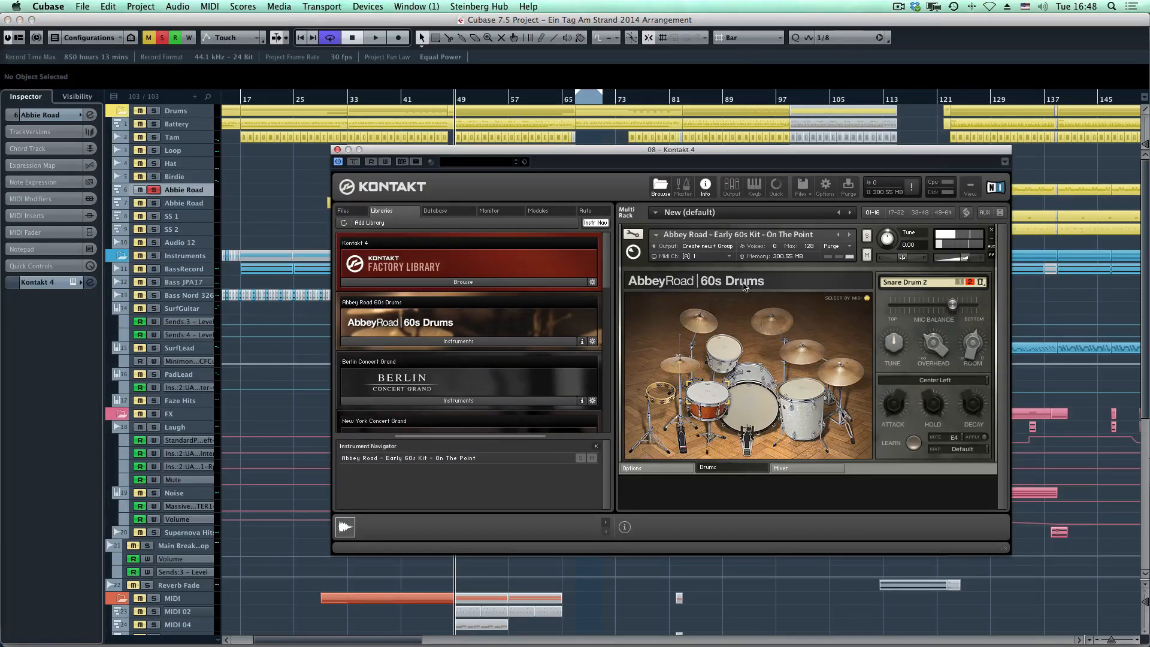
key(e)
Step: Examine the notes of Abbie Road's Drums clip around bars 49 to 57 in the Key Editor and return to the arrangement
double_click(489, 193)
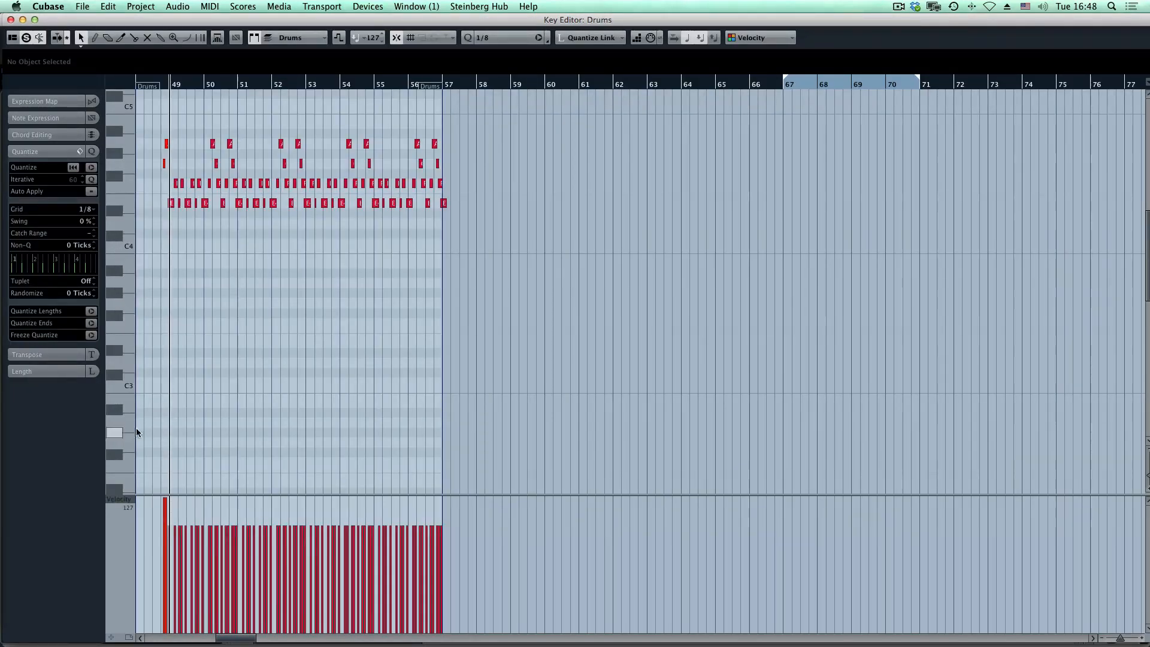
drag(181, 85, 151, 159)
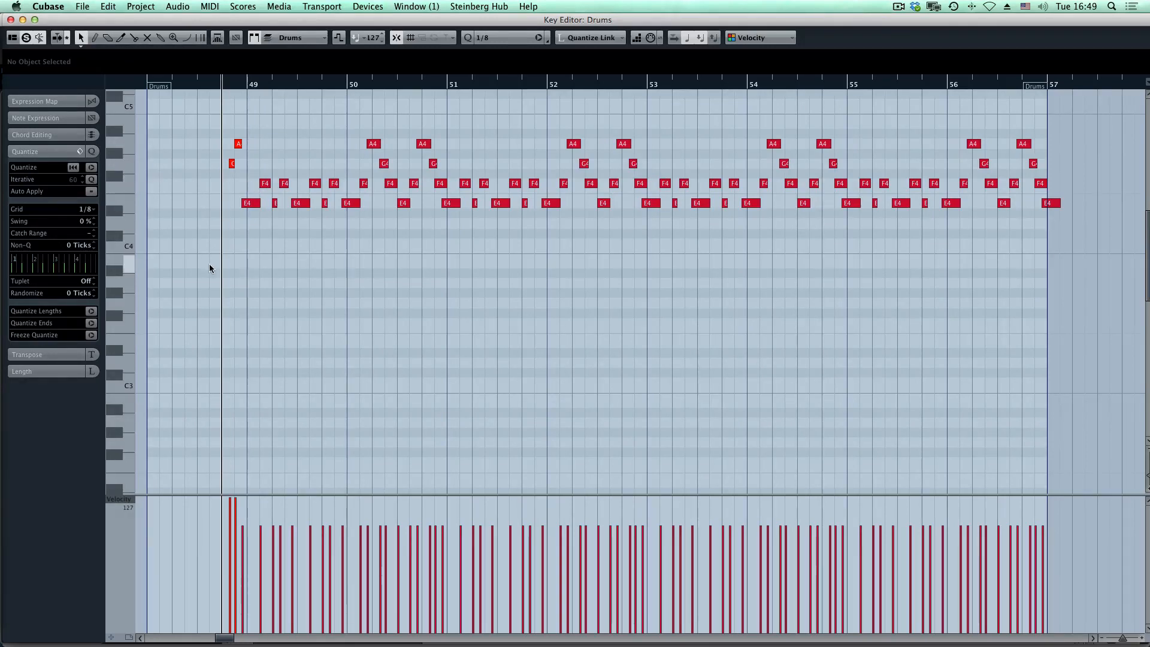
key(Return)
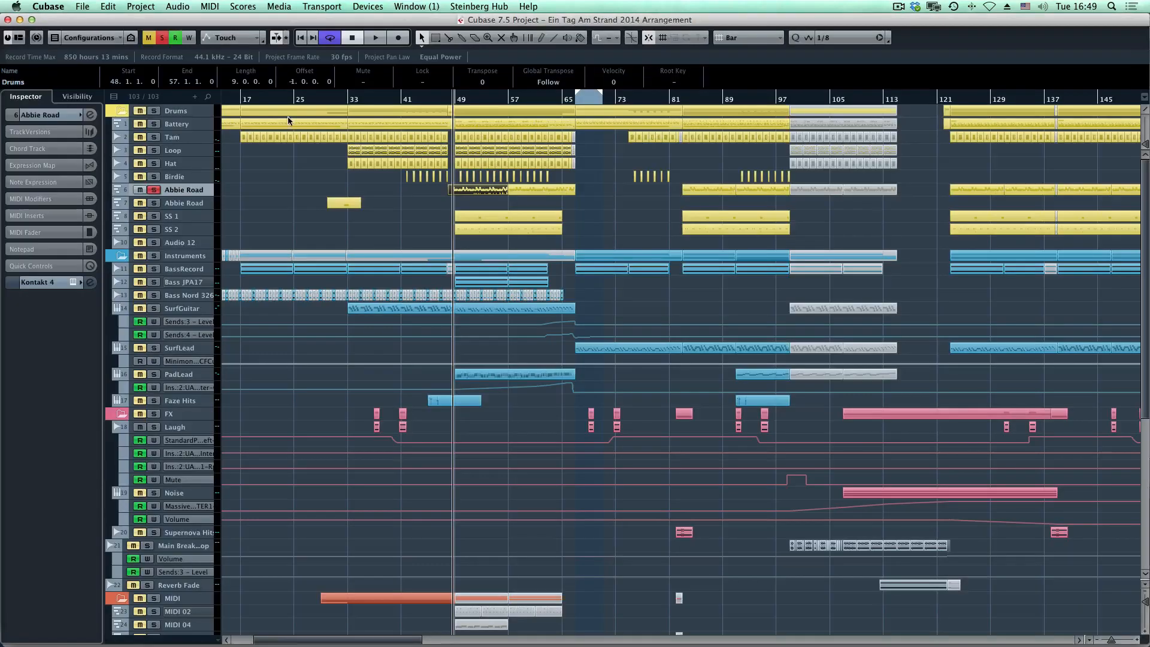
Step: Solo the Drums folder and play from bar 49, first without the Abbie Road track and with it added back
click(154, 111)
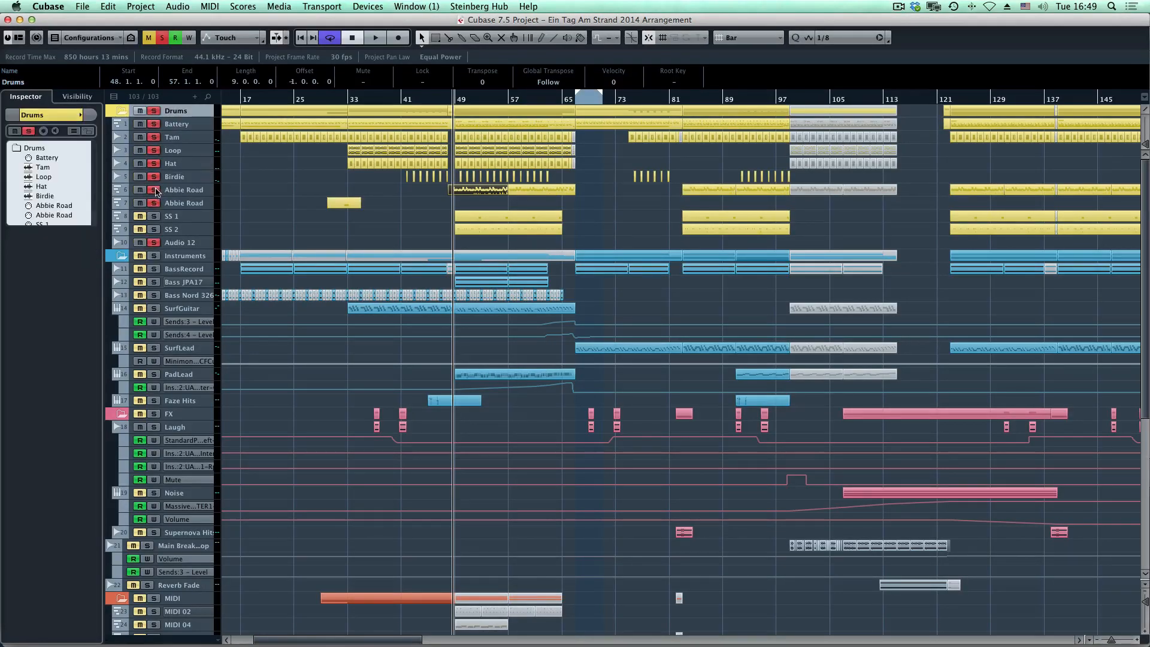
key(space)
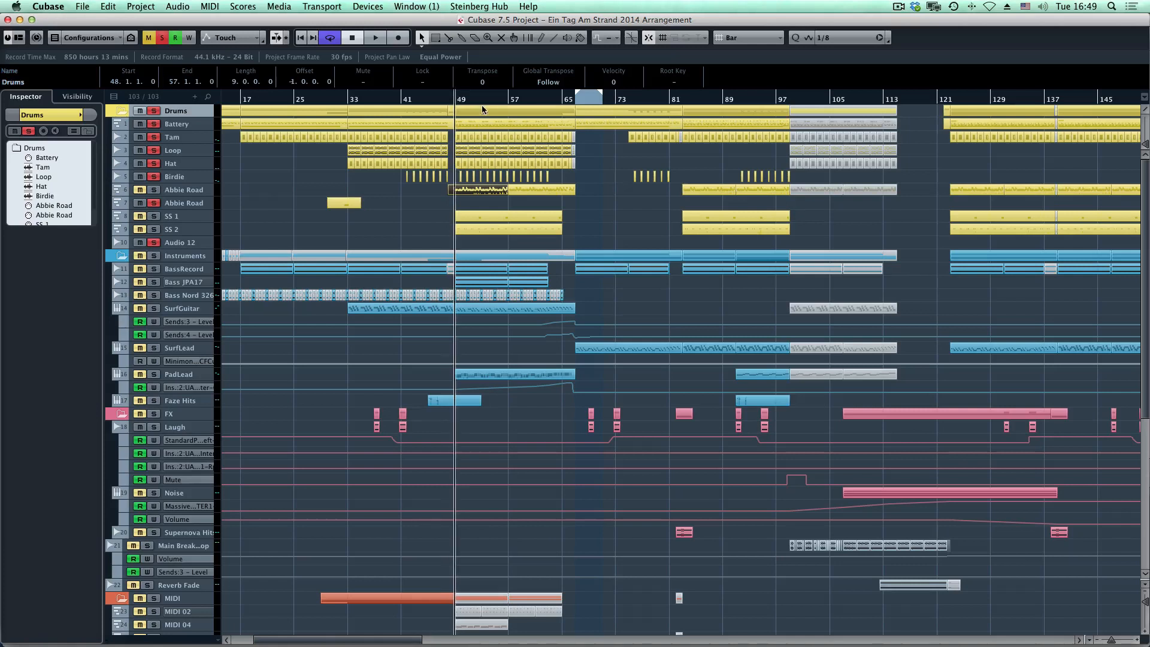
click(155, 190)
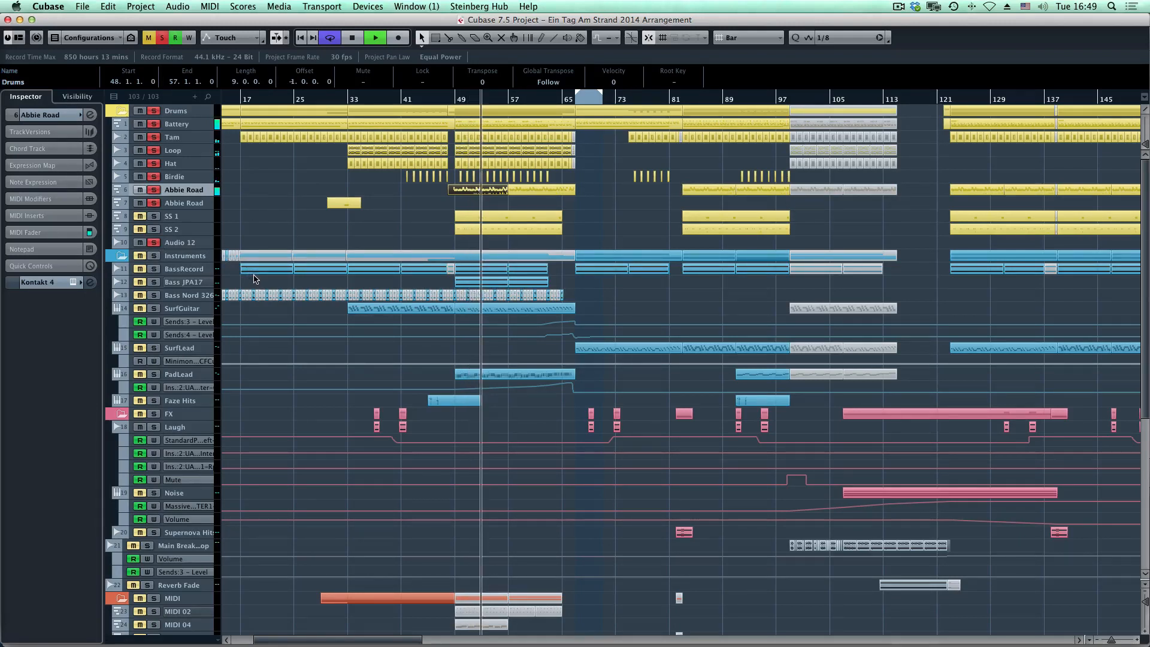
key(space)
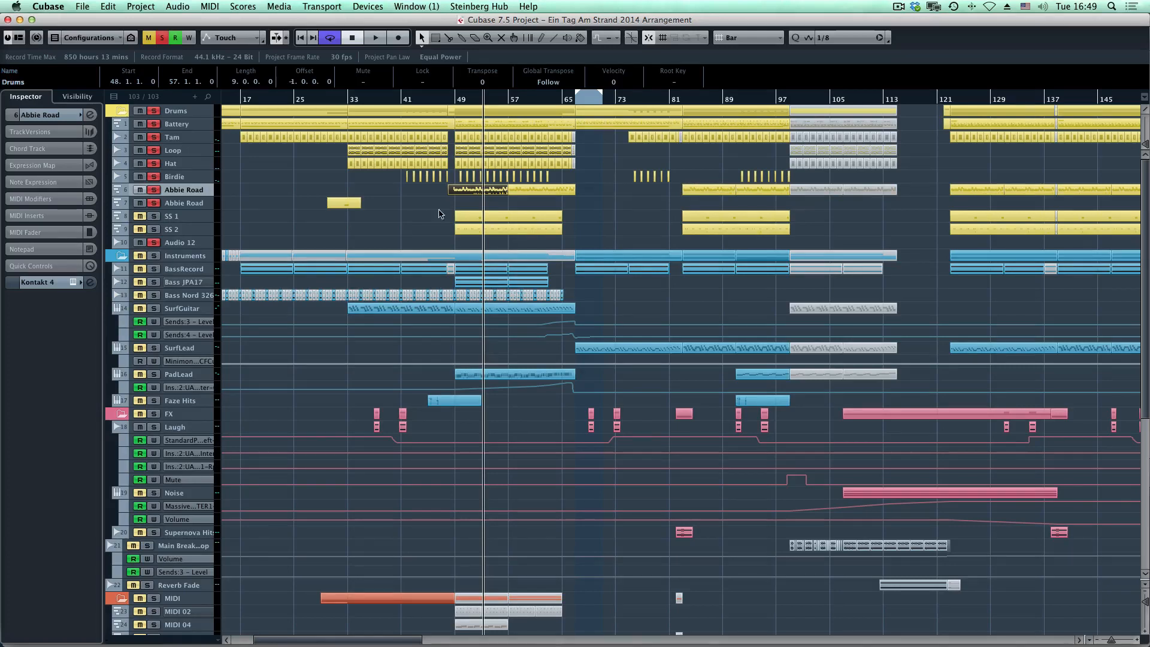
Step: Clear all solos and audition the full mix leading into the break around bar 98
key(g)
key(g)
key(g)
key(g)
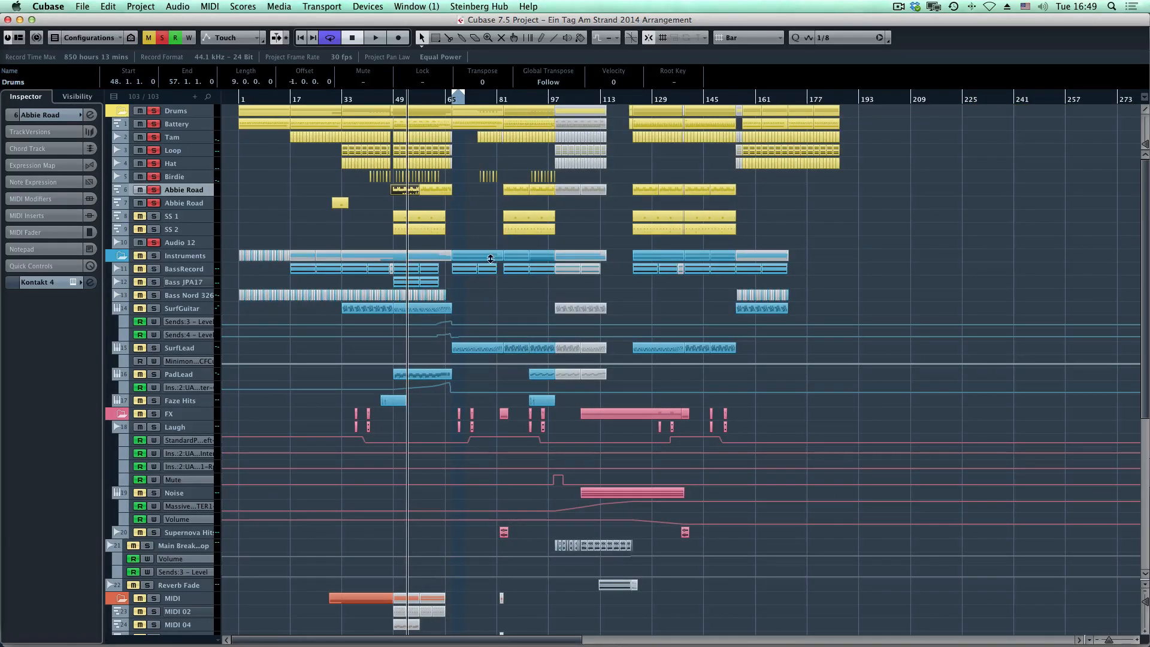
click(161, 38)
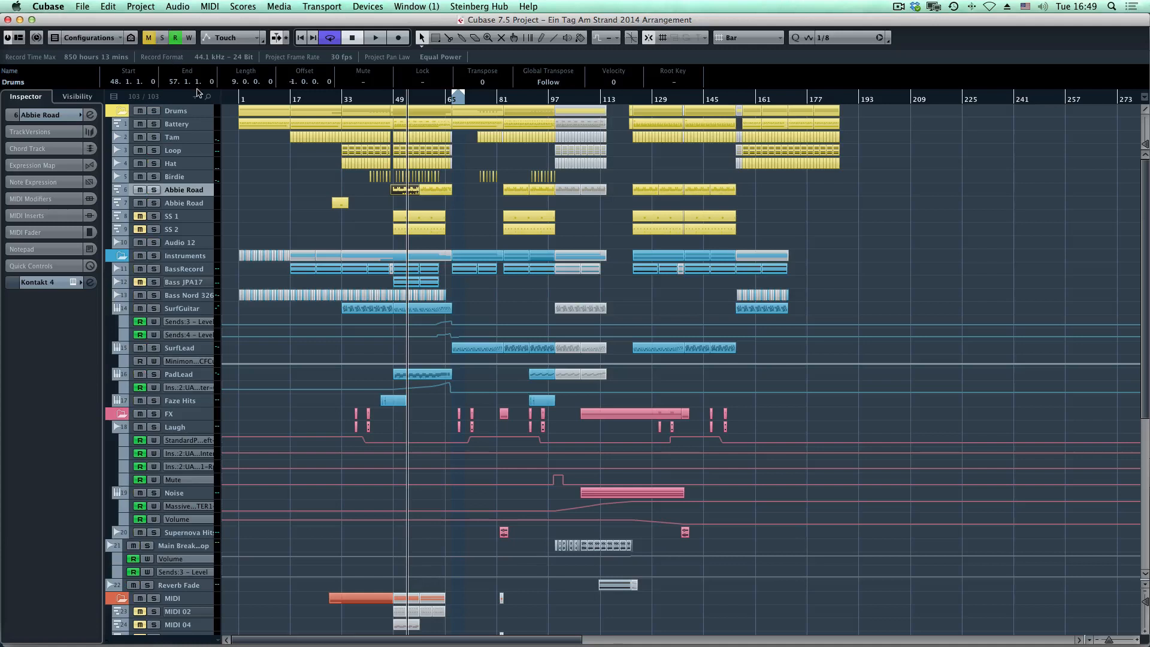
drag(539, 100, 545, 146)
key(space)
click(1076, 202)
scroll(1076, 202, right, 5)
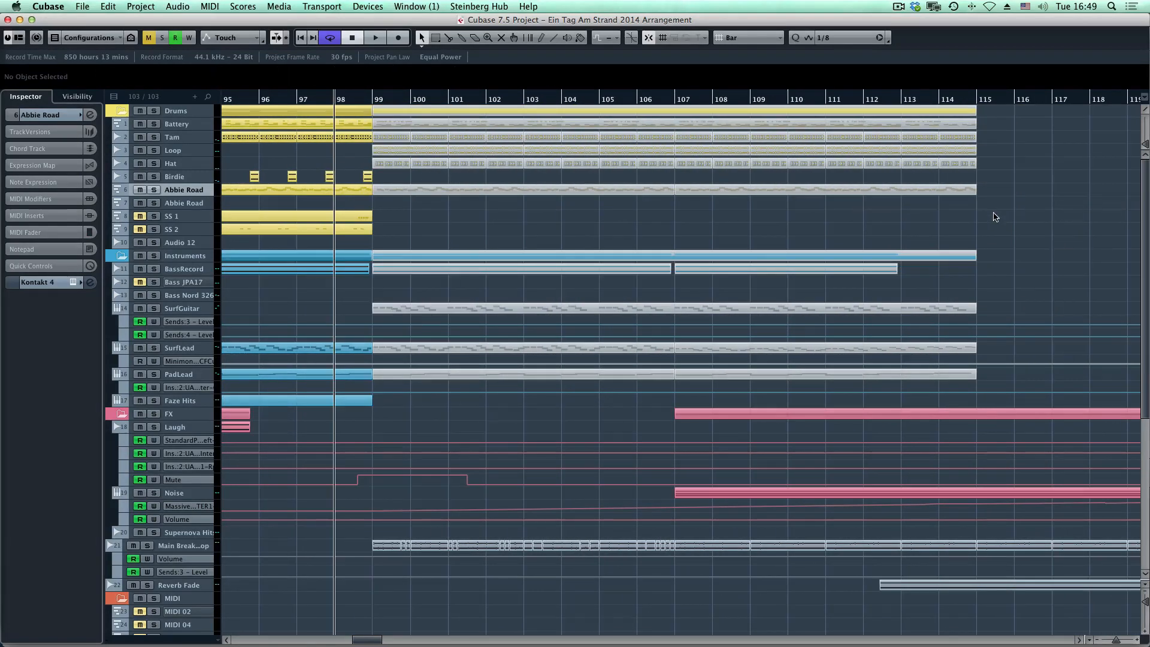
Step: Enlarge the Main Break Loop track to inspect the waveform slices starting at bar 99
drag(1012, 132, 1061, 222)
drag(391, 537, 682, 557)
click(532, 601)
click(204, 546)
key(z)
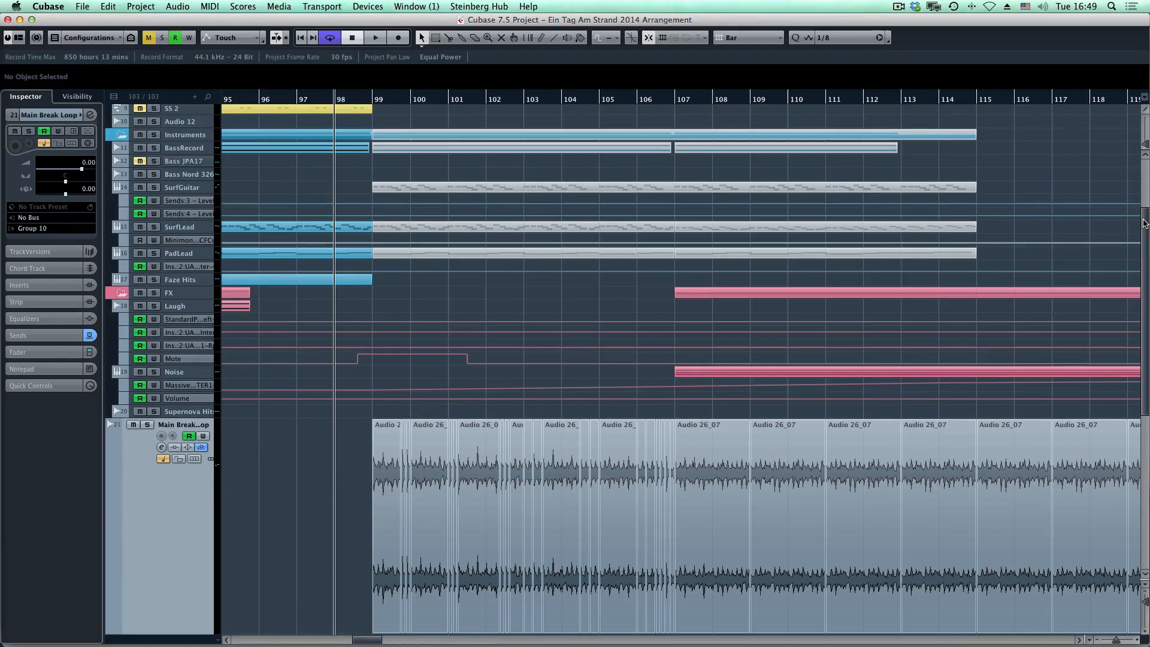
scroll(585, 215, down, 5)
Step: Solo the Main Break Loop track and play its sliced audio from bar 99
drag(369, 103, 375, 182)
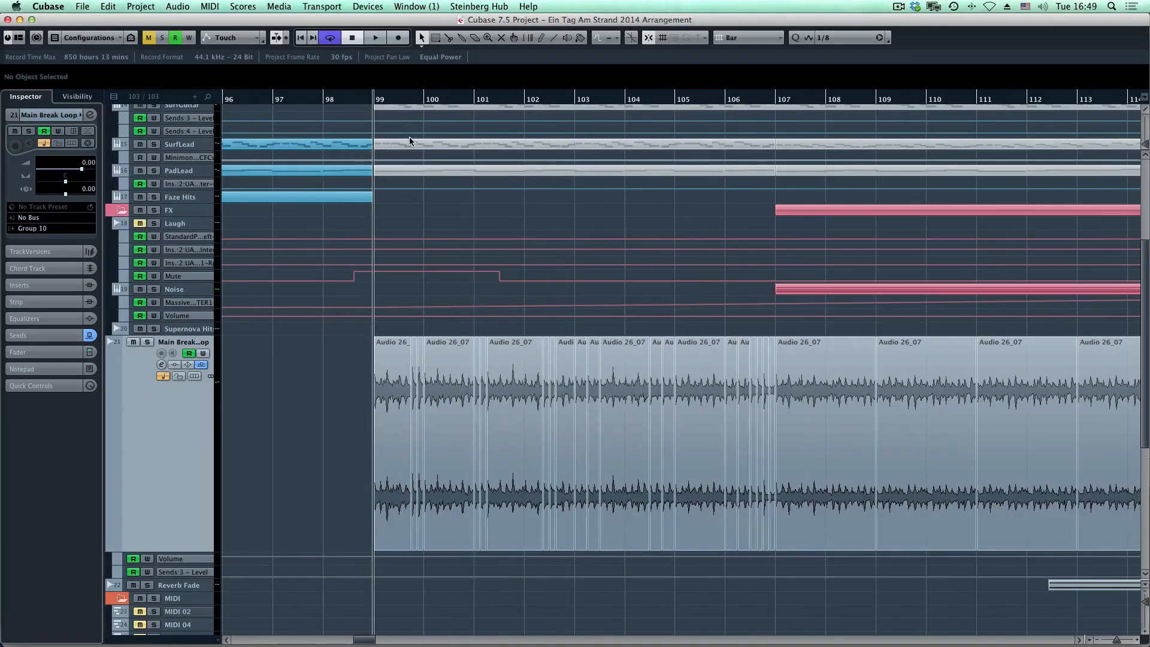
key(s)
key(space)
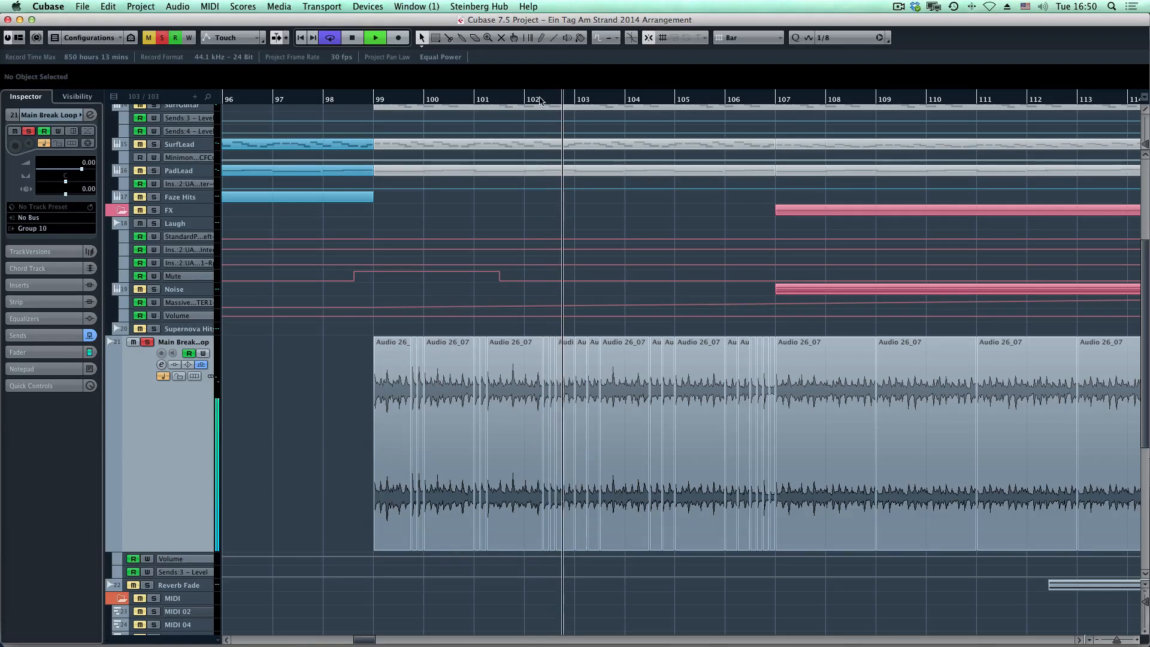
key(space)
Step: Delete the Main Break Loop slices from bar 101 and extend the clip starting at bar 100 to bar 102
drag(480, 100, 541, 296)
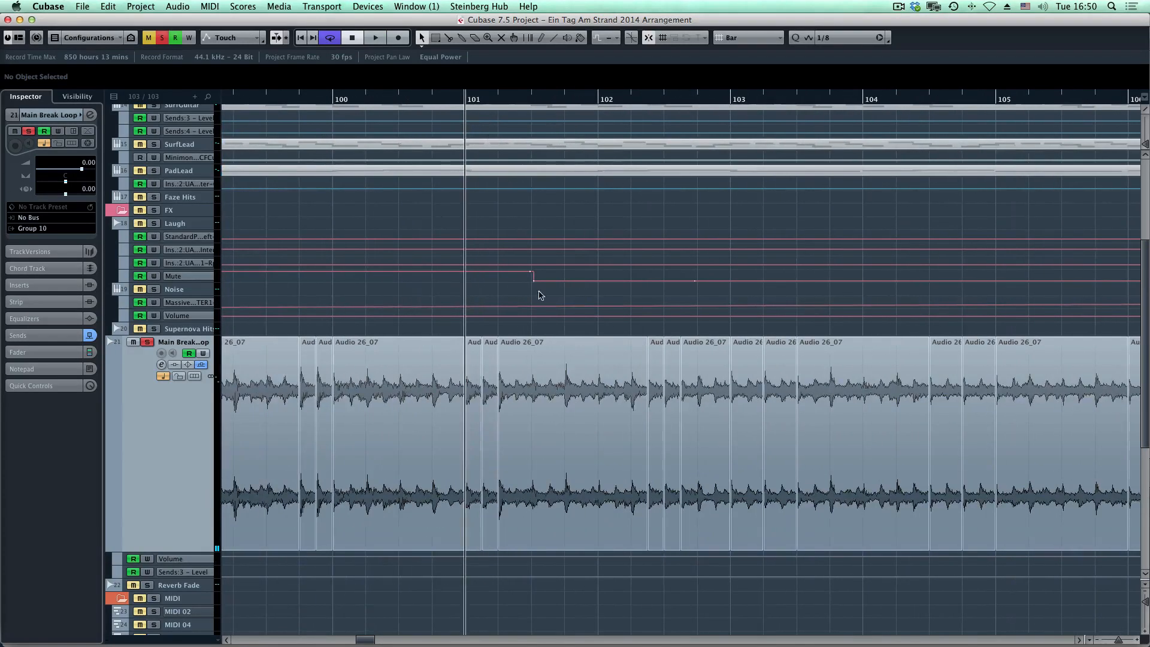
click(472, 351)
key(Delete)
key(Delete)
key(Delete)
drag(464, 550, 597, 548)
Step: Play the extended loop clip from around bar 100 and set the grid type to Use Quantize
click(349, 98)
key(space)
click(749, 37)
click(770, 58)
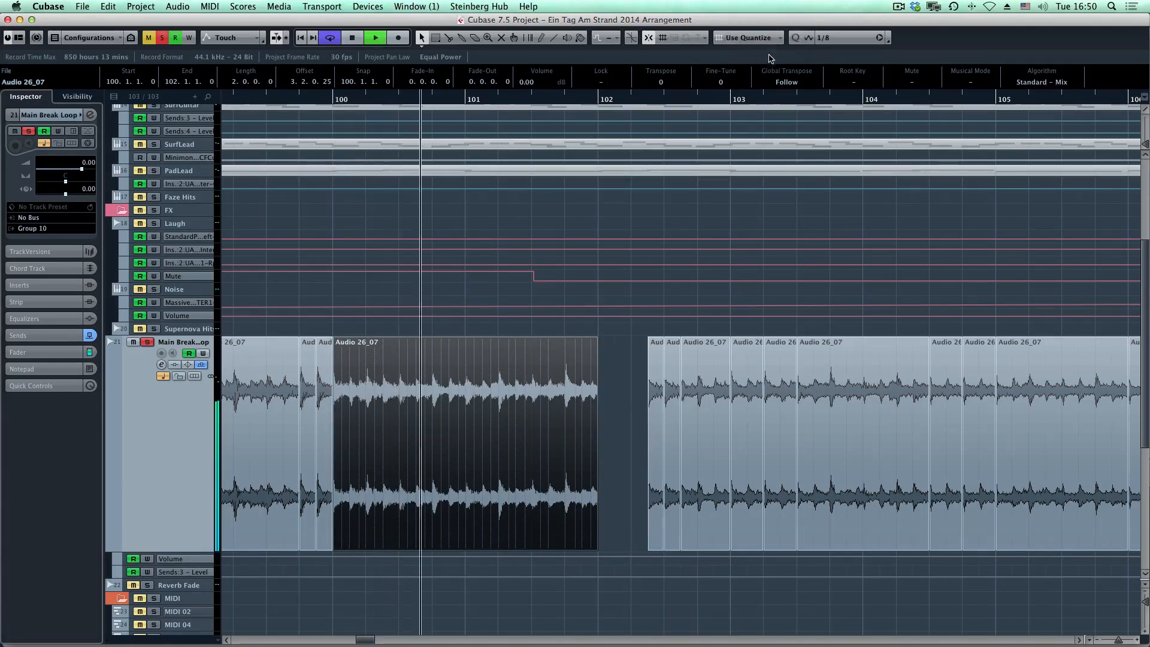
key(space)
Step: Split the loop clip at 101.1.1, 101.1.3 and 101.2.3, replacing the middle piece with two duplicates of the slice at bar 101
key(3)
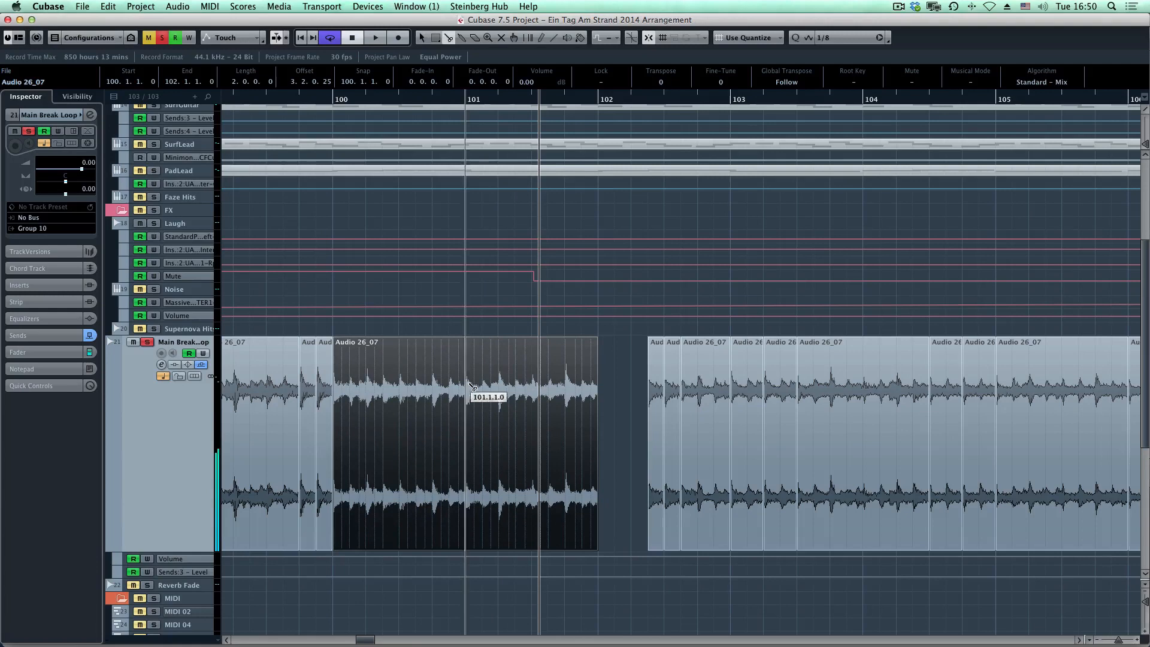
click(471, 387)
click(483, 386)
key(1)
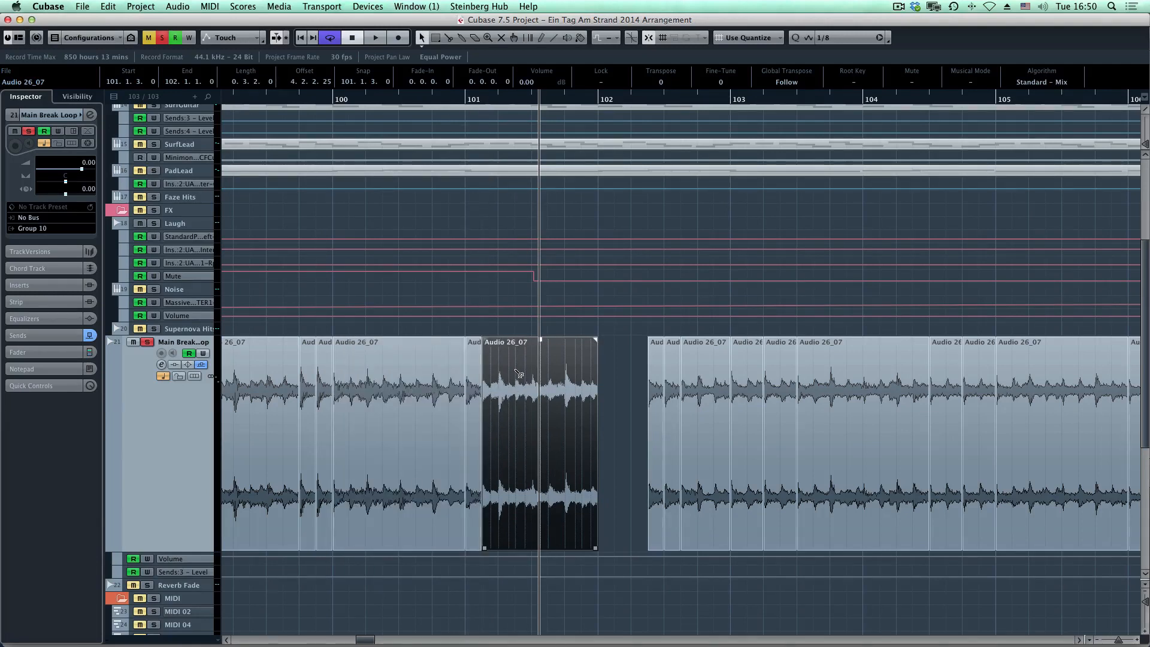
alt+click(517, 370)
click(503, 368)
key(Delete)
click(477, 367)
key(super+d)
key(super+d)
Step: Play the re-sliced loop section from around bar 100 to bar 102
click(385, 99)
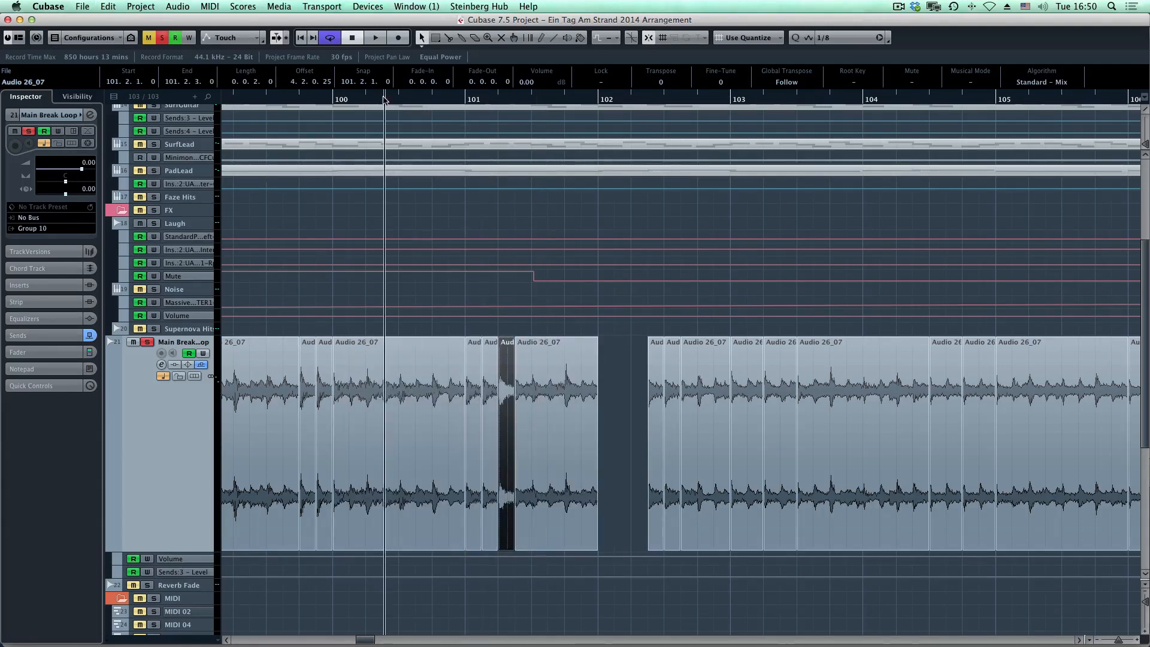
key(space)
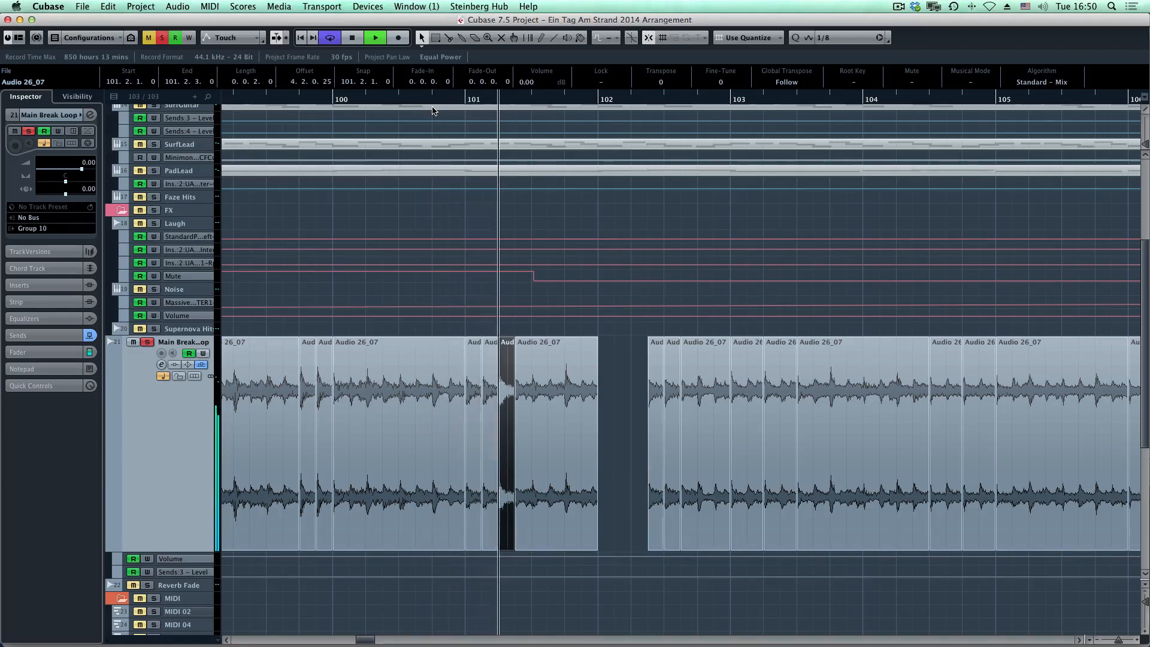
key(space)
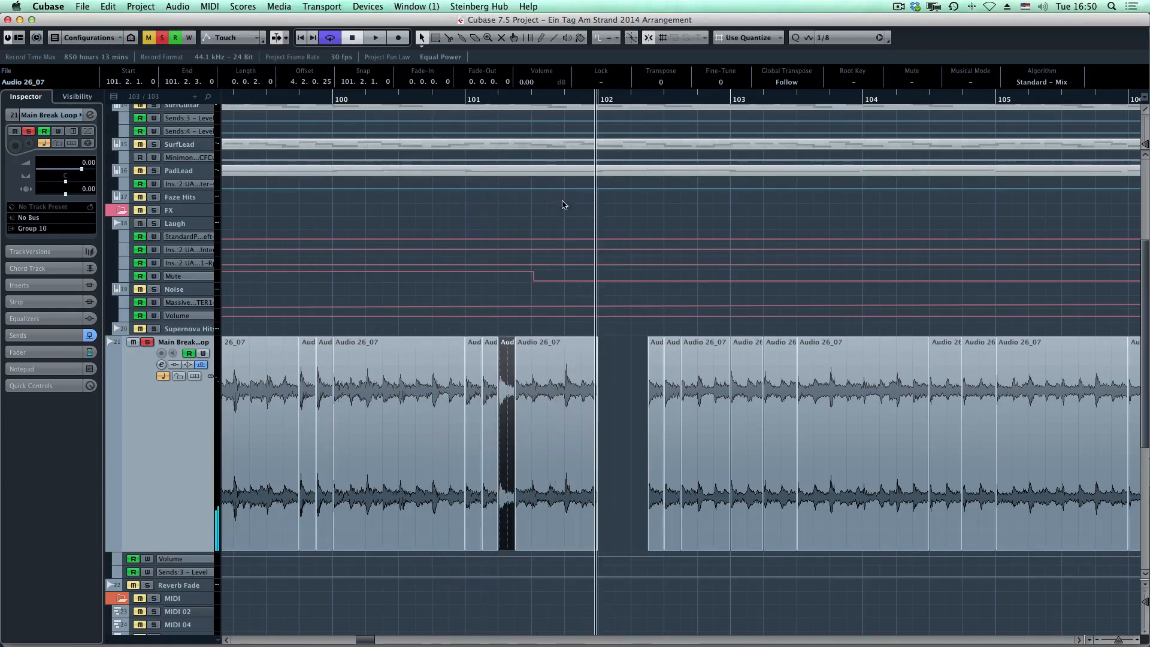
Step: Play the end of the soloed Main Break Loop through the progressively shorter slices between bars 122 and 123
key(g)
key(g)
key(g)
key(g)
key(g)
key(g)
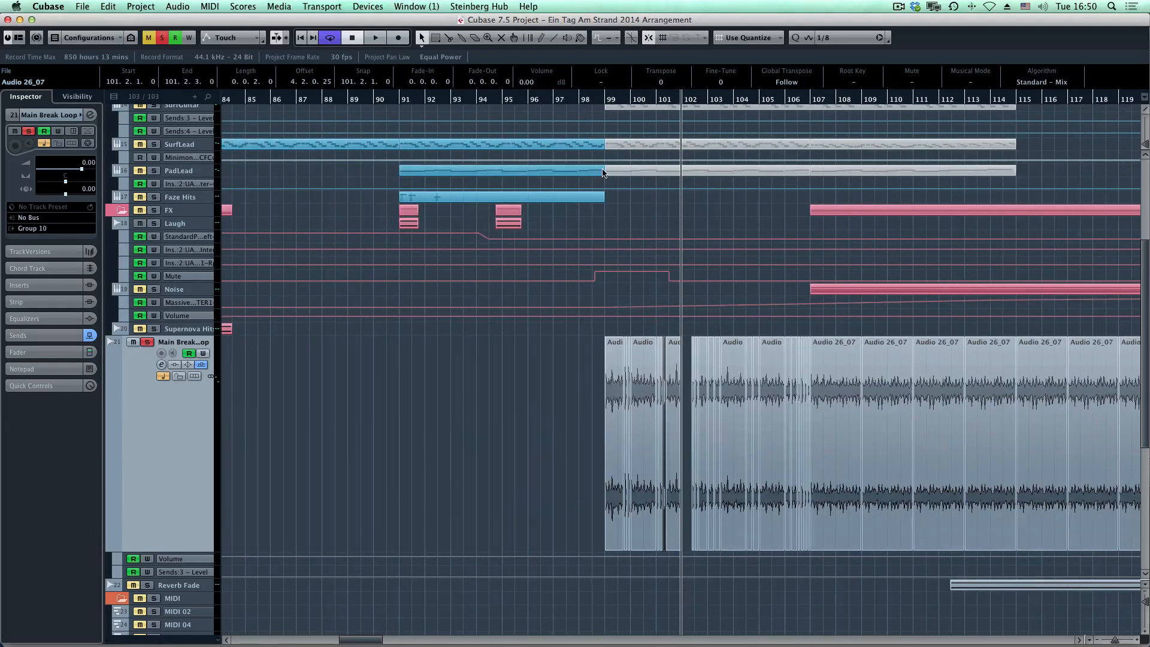
scroll(869, 369, right, 5)
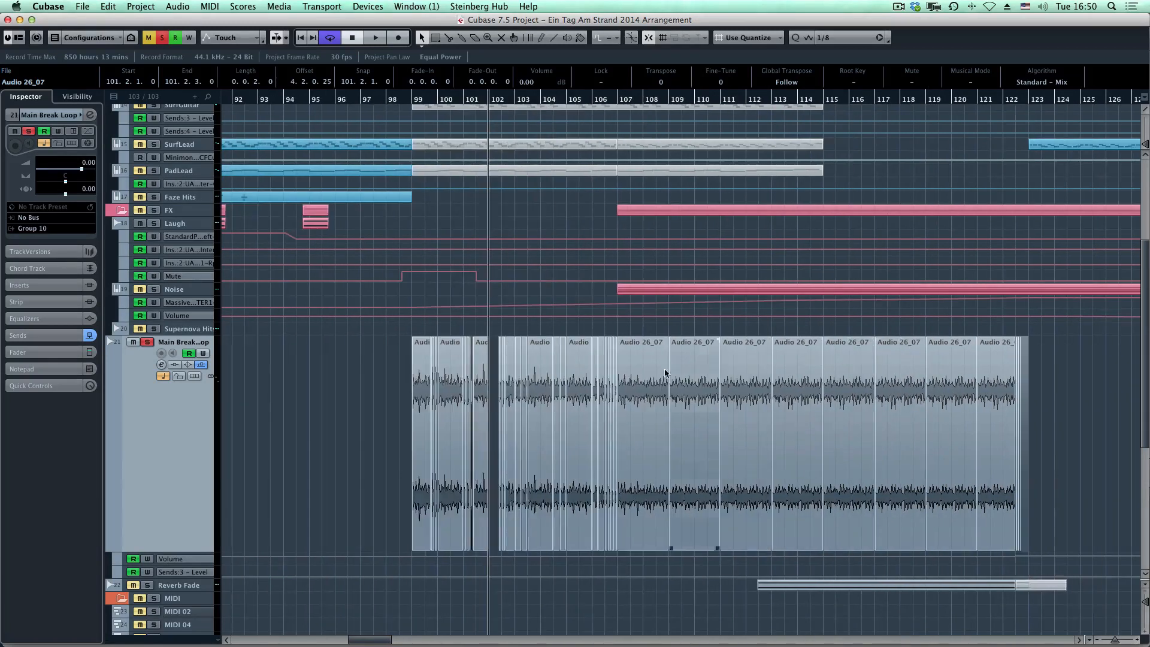
scroll(644, 380, right, 12)
click(510, 99)
key(h)
key(h)
key(h)
key(h)
key(h)
key(h)
key(h)
key(space)
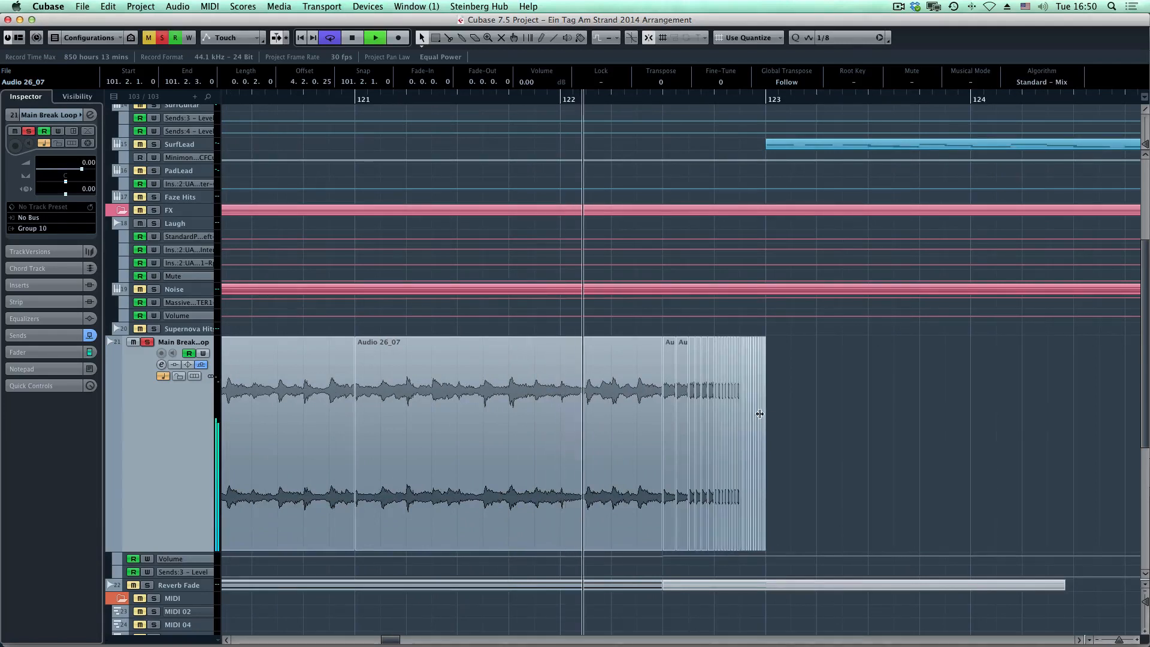
key(space)
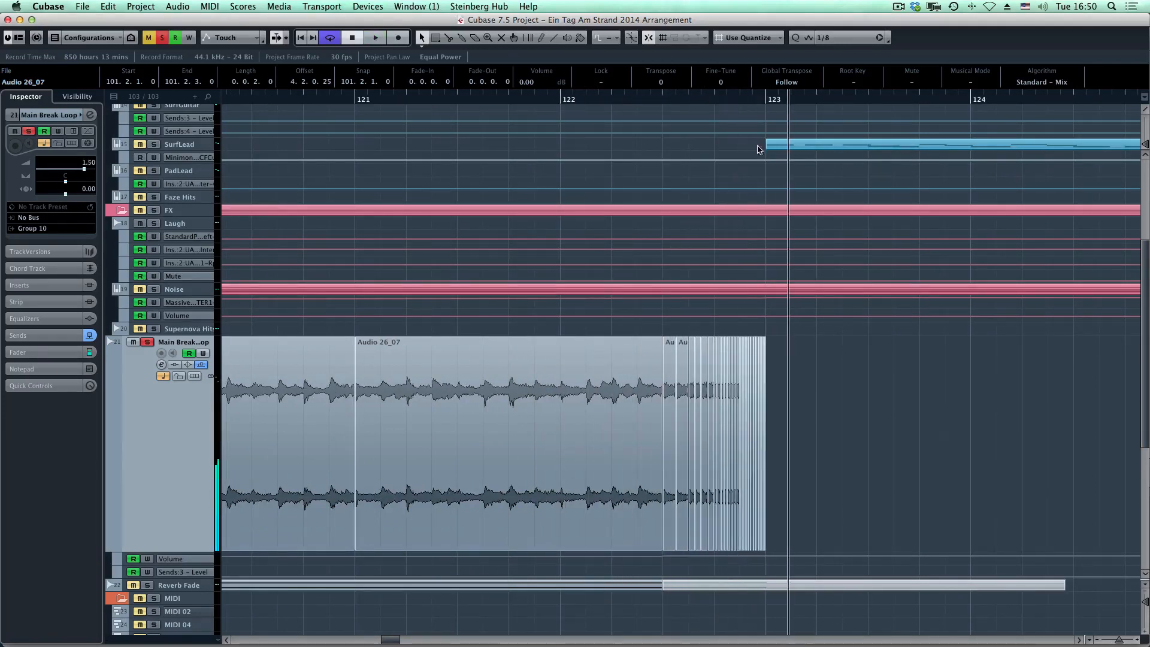
Step: Examine the short Main Break Loop slices up close, selecting the one that starts at 122.3
drag(666, 102, 639, 264)
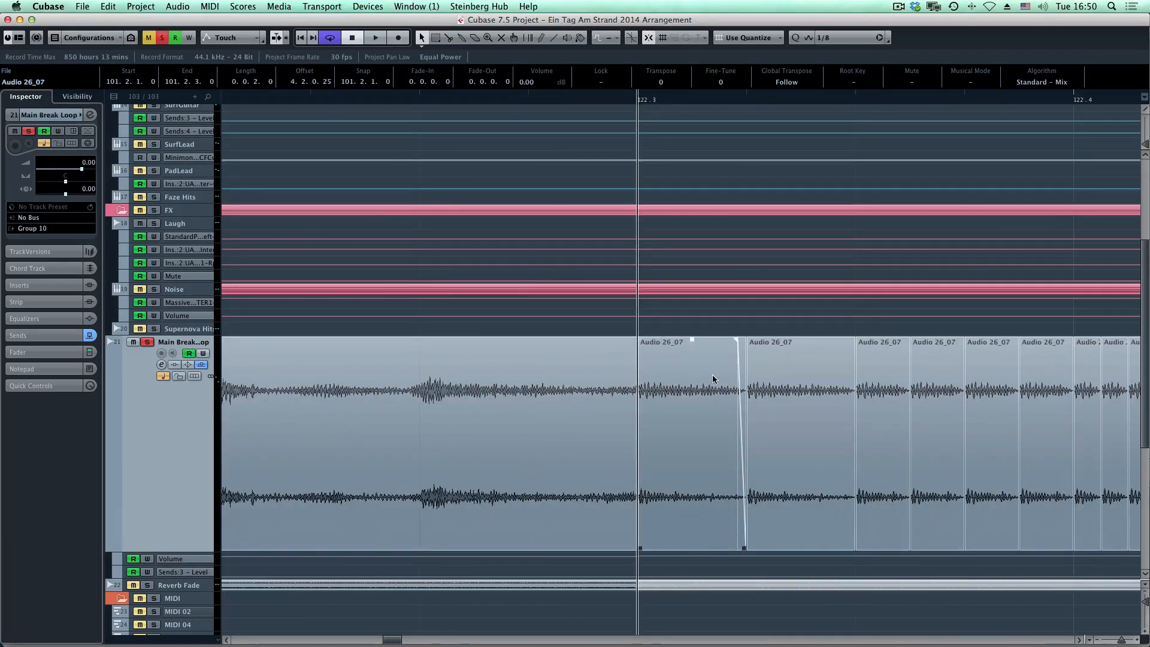
click(695, 387)
key(g)
key(g)
key(g)
key(g)
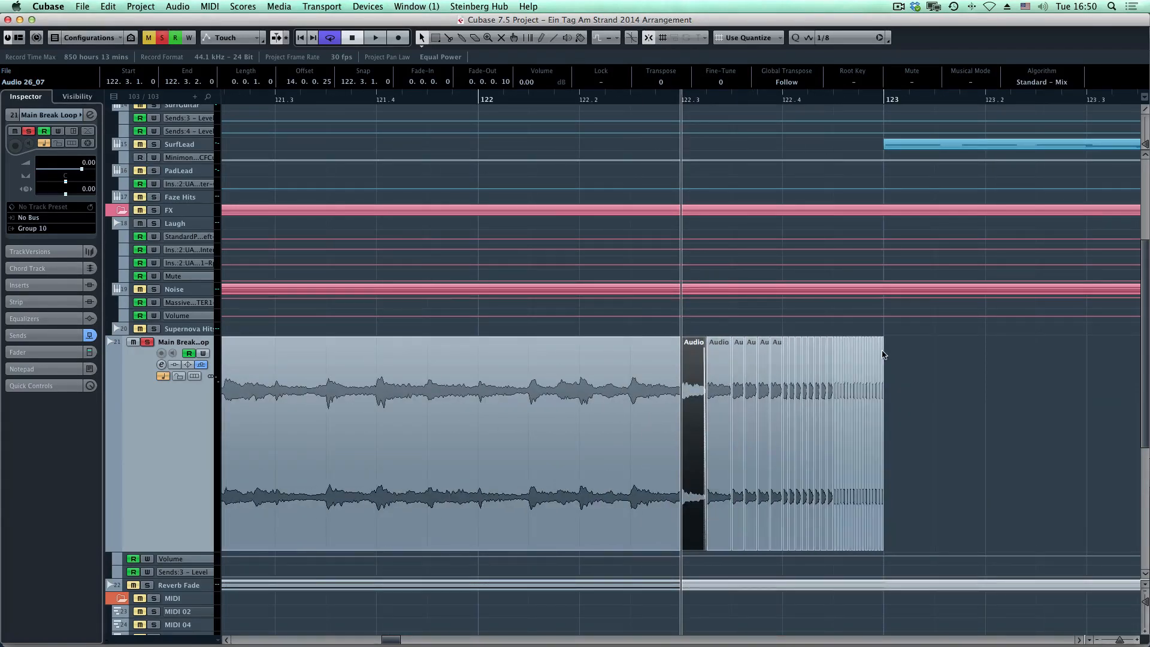
Step: Play the end of the break from around bar 121 into bar 123, turning off the Main Break Loop solo during playback
key(g)
key(g)
key(g)
key(space)
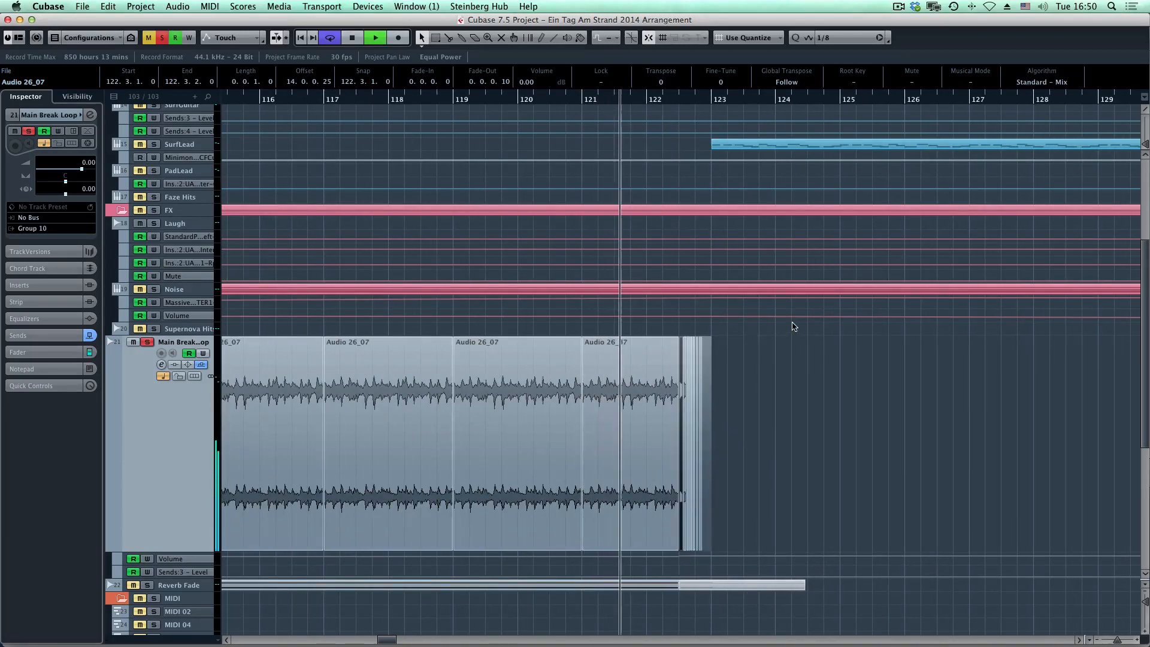
key(s)
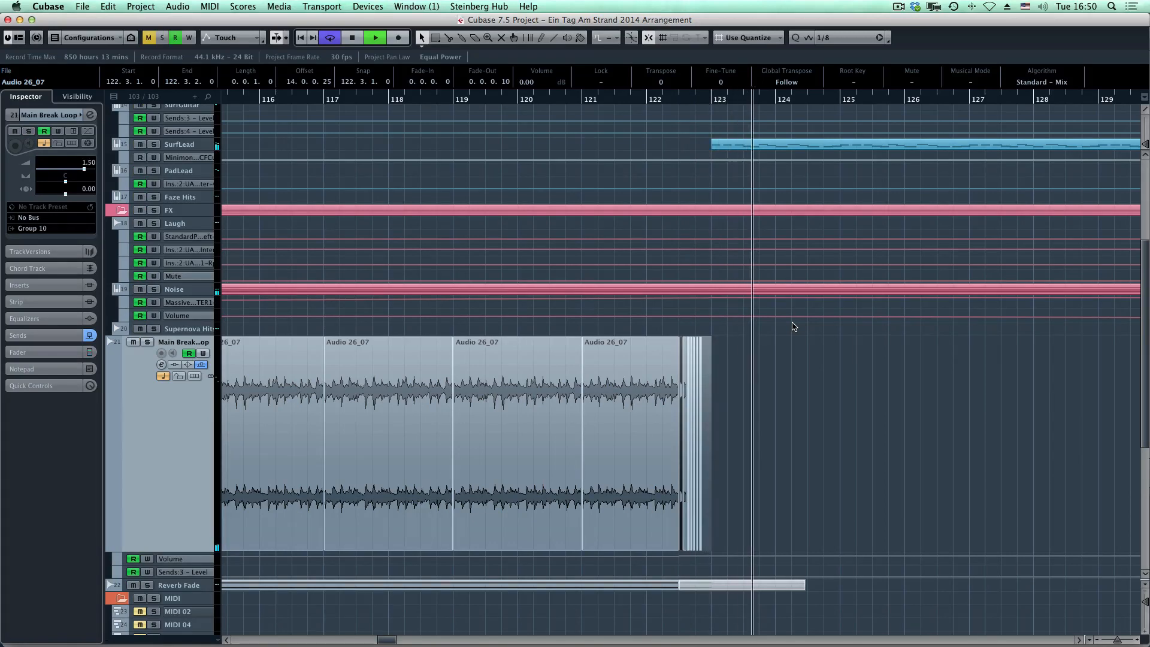
key(space)
Step: Reduce the Main Break Loop track to its small height and show the whole arrangement from about bar 73 onward
key(g)
key(g)
key(g)
key(g)
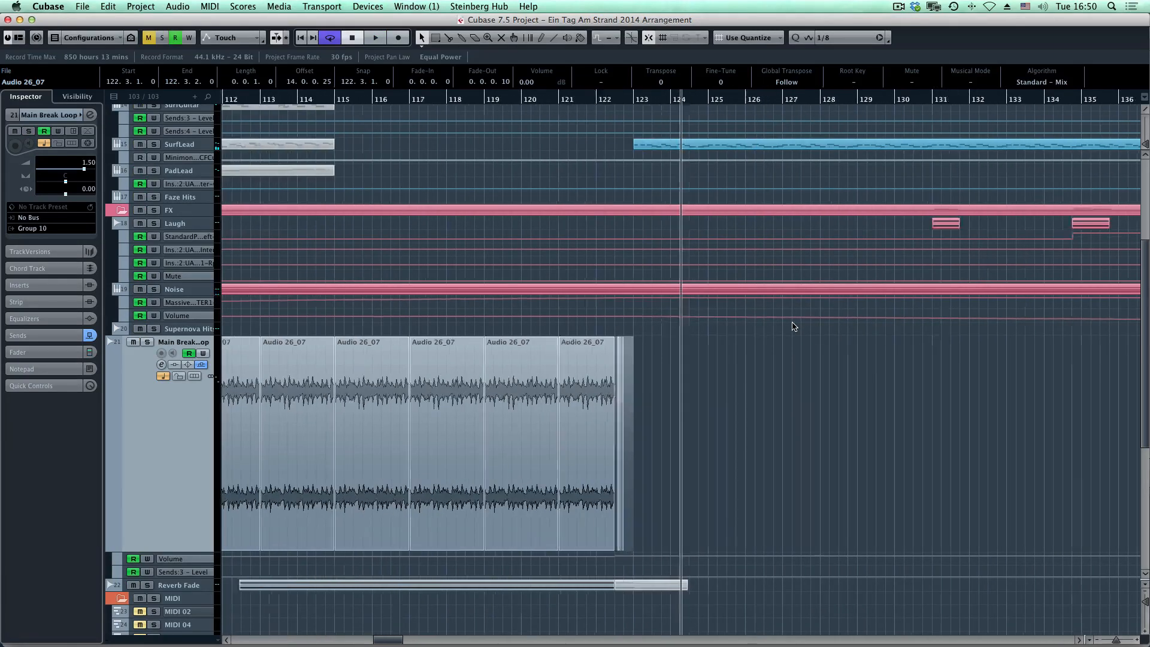
key(g)
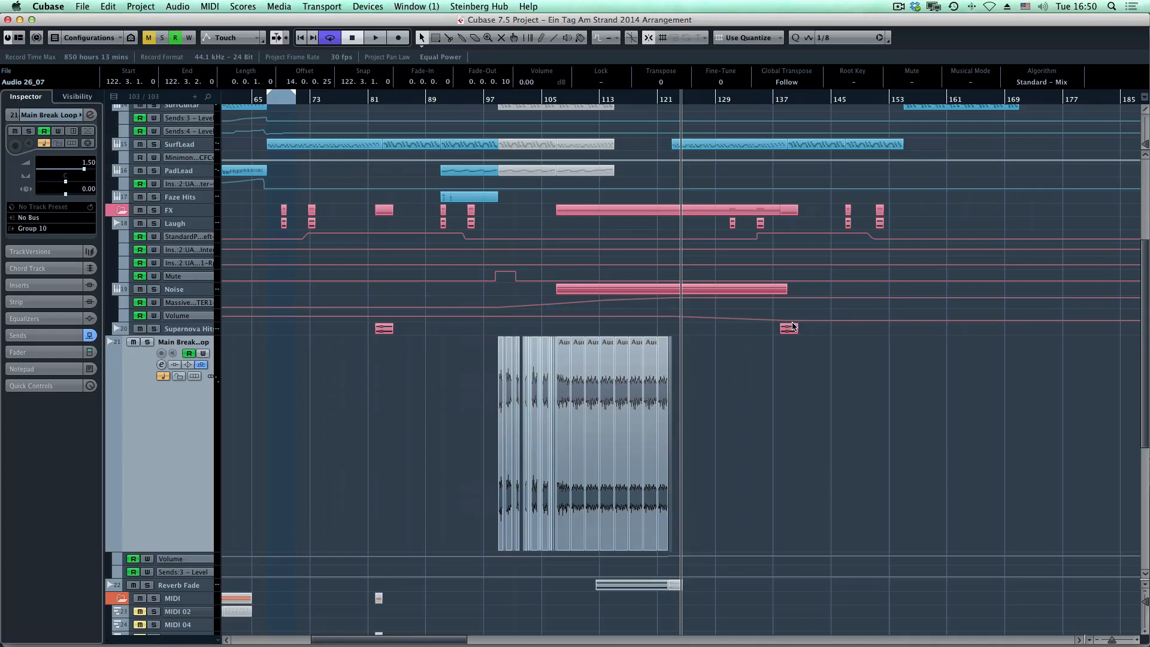
scroll(899, 344, up, 5)
scroll(905, 420, right, 2)
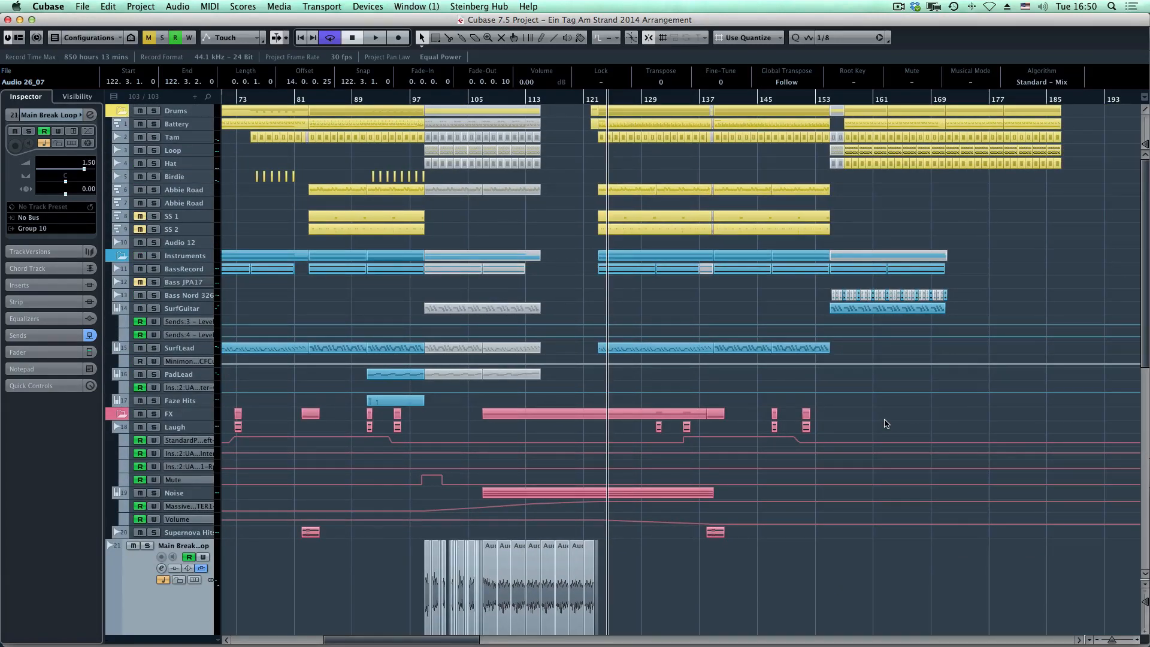
key(z)
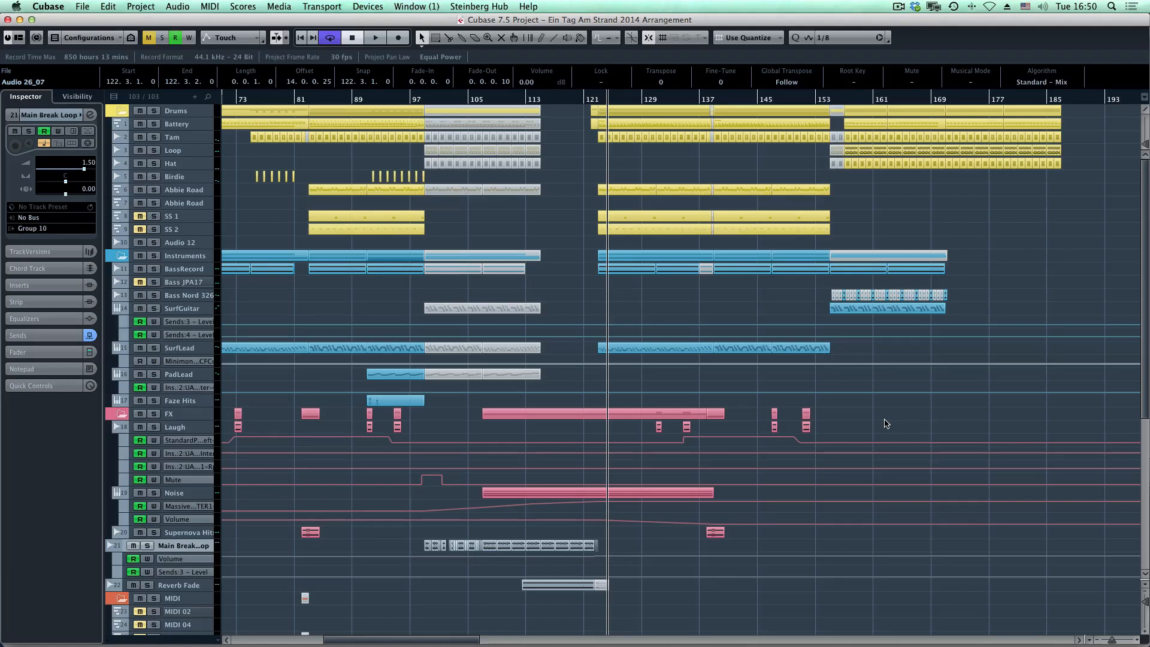